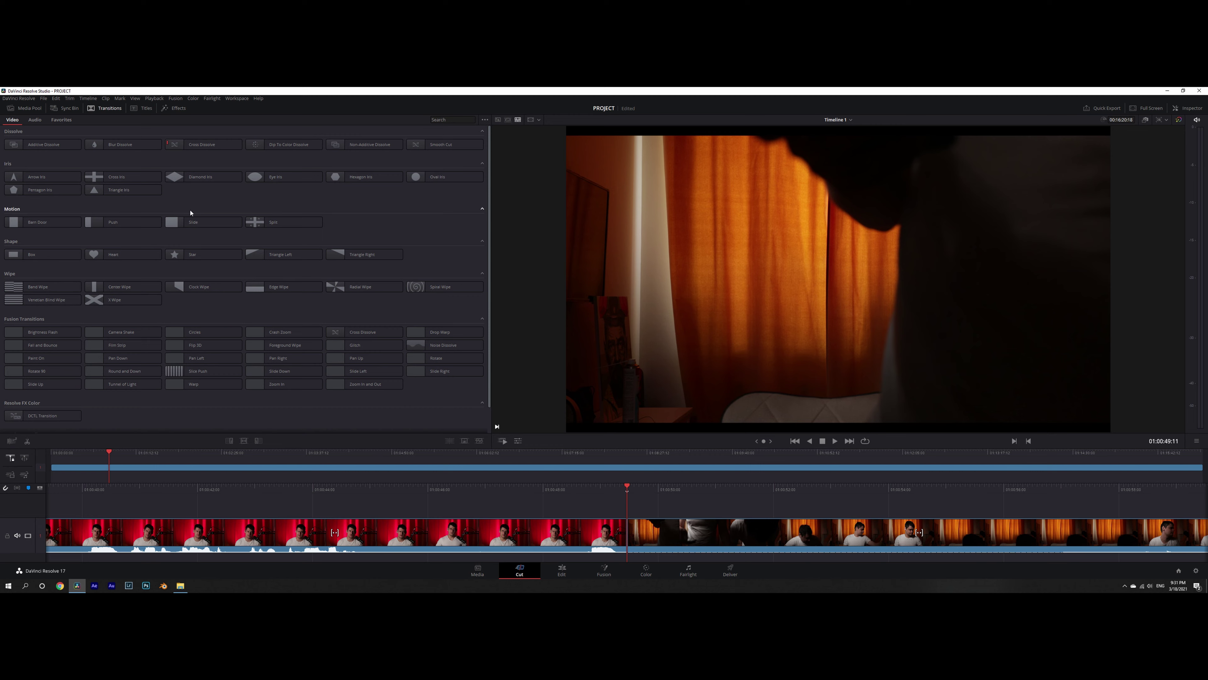
Preview the video transitions on the Cut page, and look through the effects and titles libraries
{"action": "mouse_move", "coordinate": [225, 224]}
{"action": "mouse_move", "coordinate": [278, 224]}
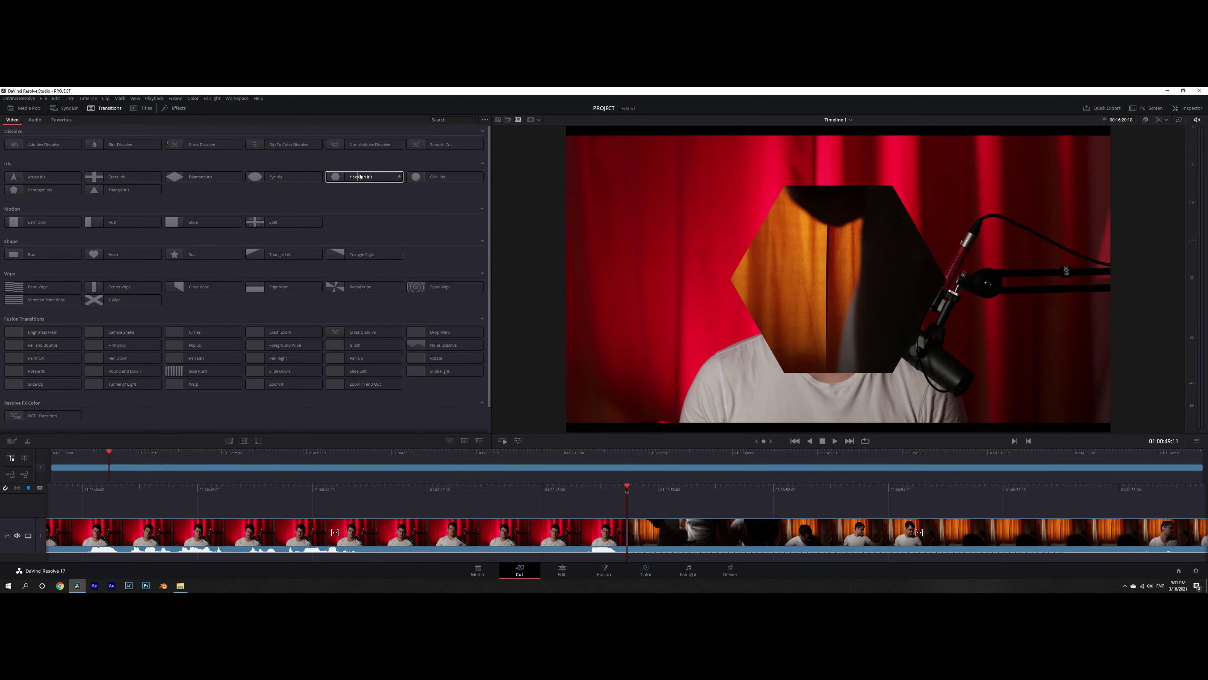
{"action": "left_click", "coordinate": [165, 109]}
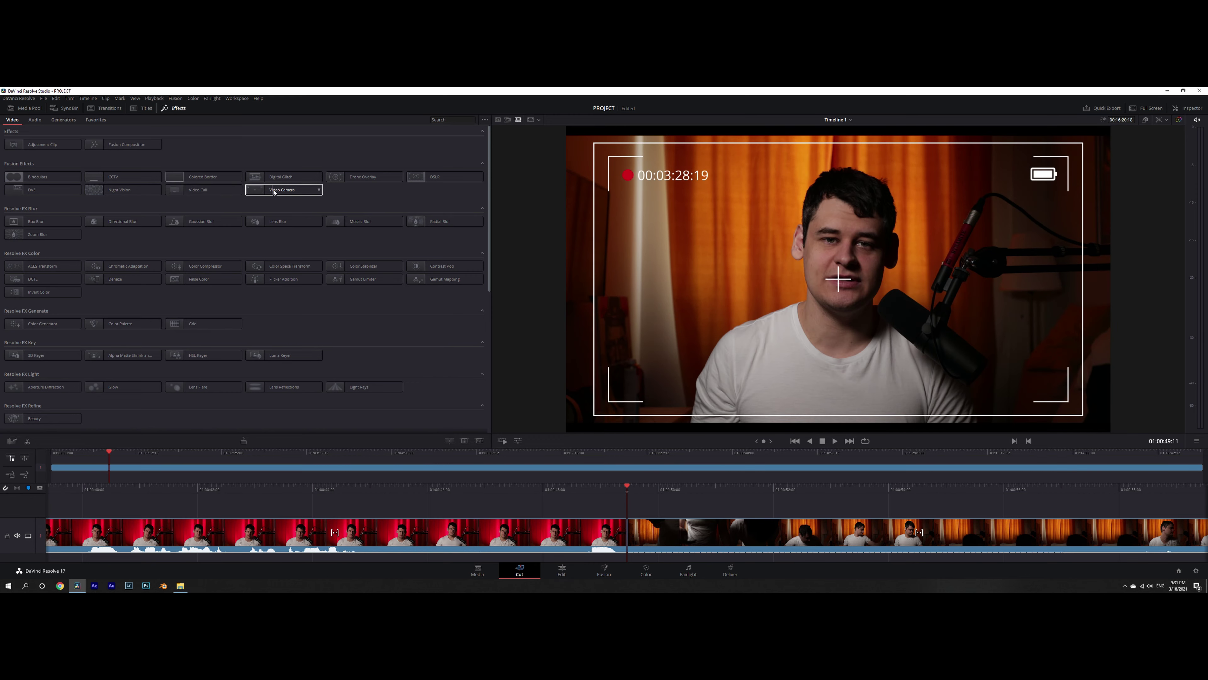
{"action": "left_click", "coordinate": [144, 109]}
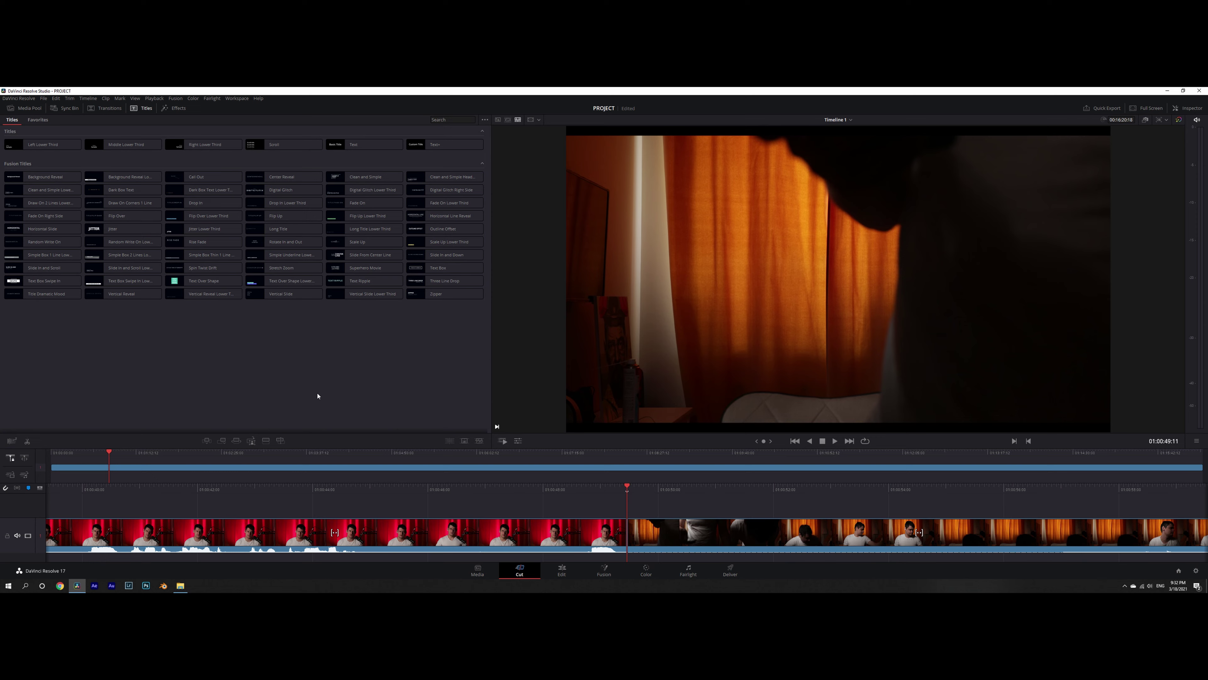
Switch to the Edit page and show the media pool, toggling it between full and half height before hiding it
{"action": "left_click", "coordinate": [562, 573]}
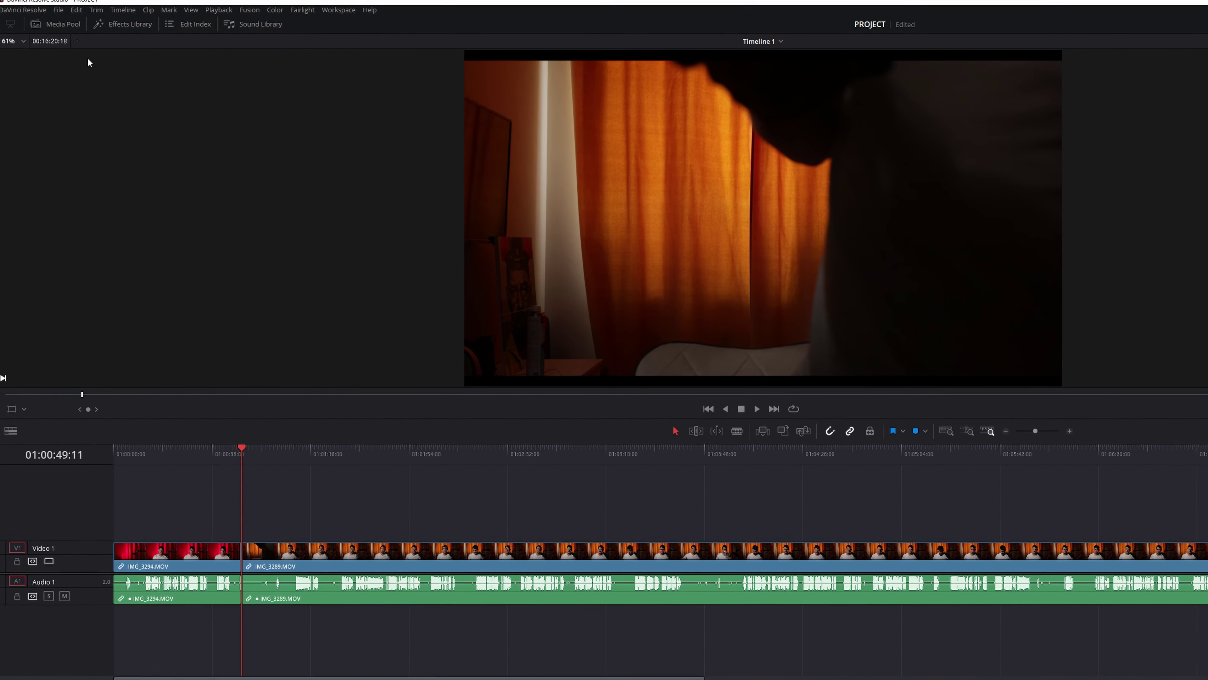
{"action": "left_click", "coordinate": [65, 21]}
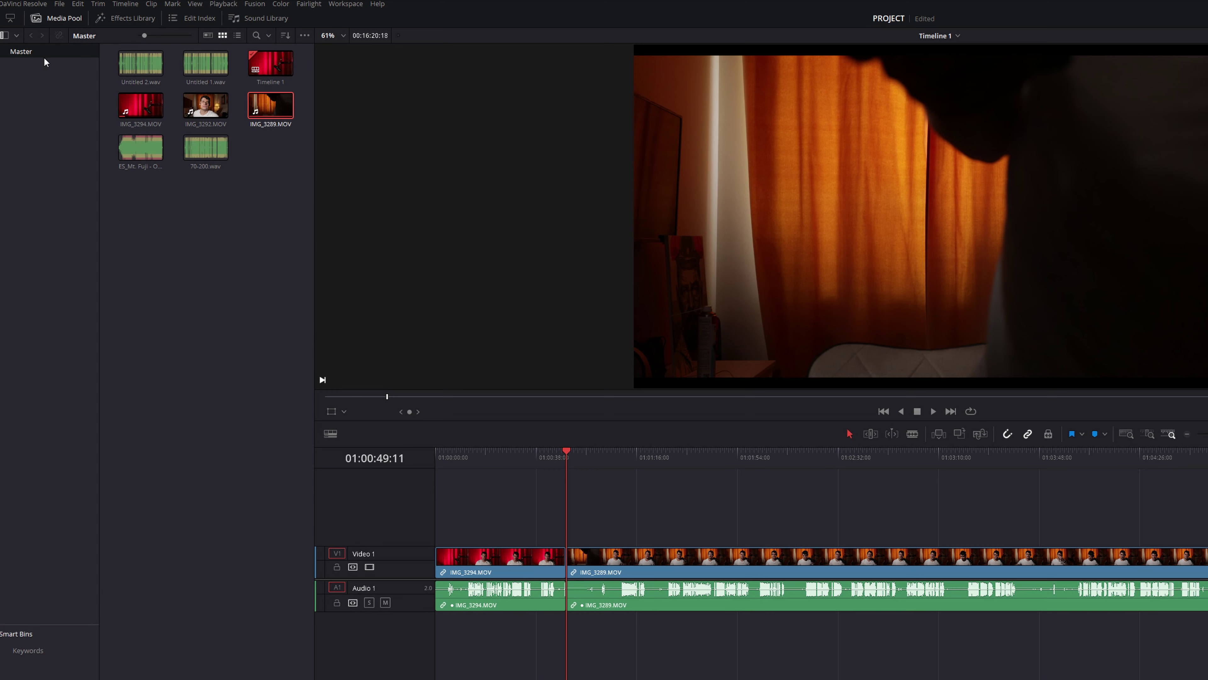
{"action": "left_click", "coordinate": [10, 19]}
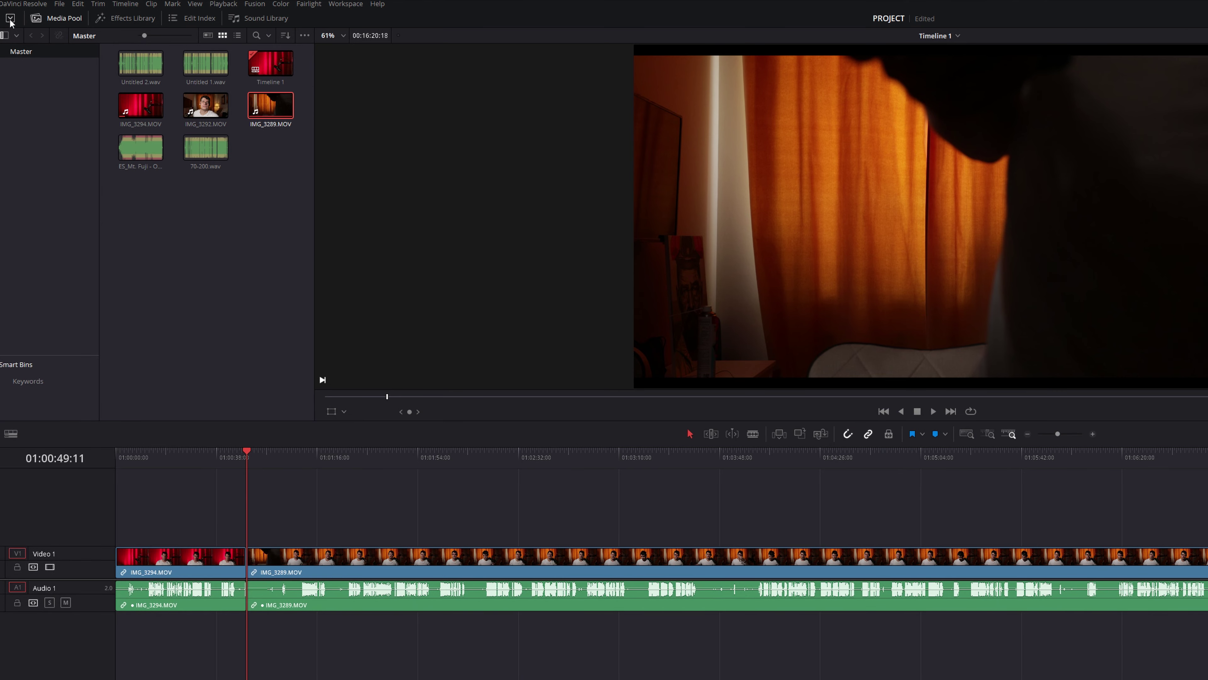
{"action": "left_click", "coordinate": [11, 19]}
{"action": "left_click", "coordinate": [10, 19]}
{"action": "left_click", "coordinate": [70, 18]}
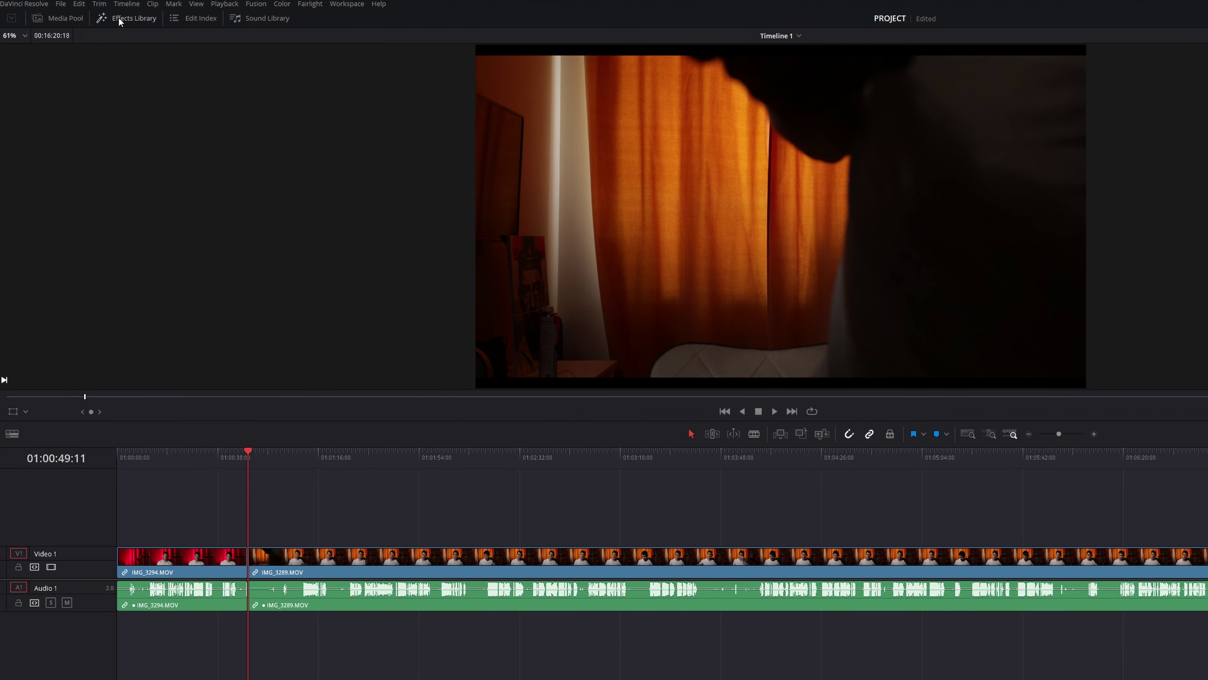
Look through the Effects Library, covering video and audio transitions, generators, effects and the Open FX filters
{"action": "left_click", "coordinate": [120, 20]}
{"action": "left_click", "coordinate": [37, 69]}
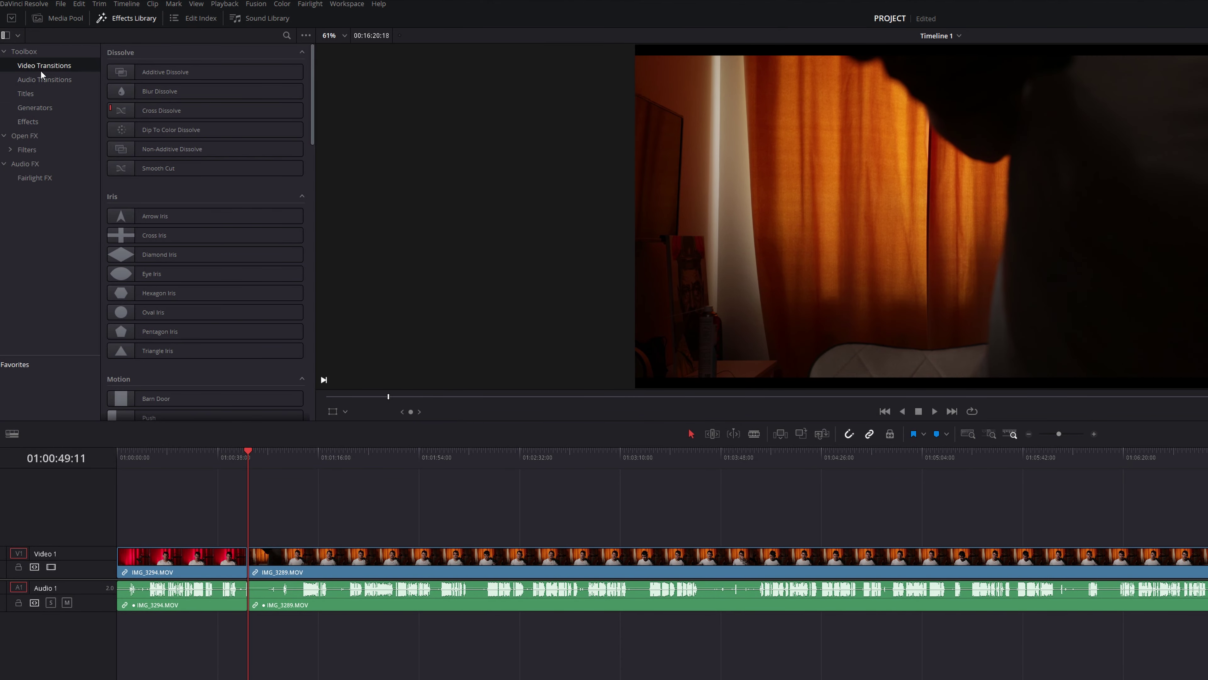
{"action": "left_click", "coordinate": [47, 79]}
{"action": "left_click", "coordinate": [51, 107]}
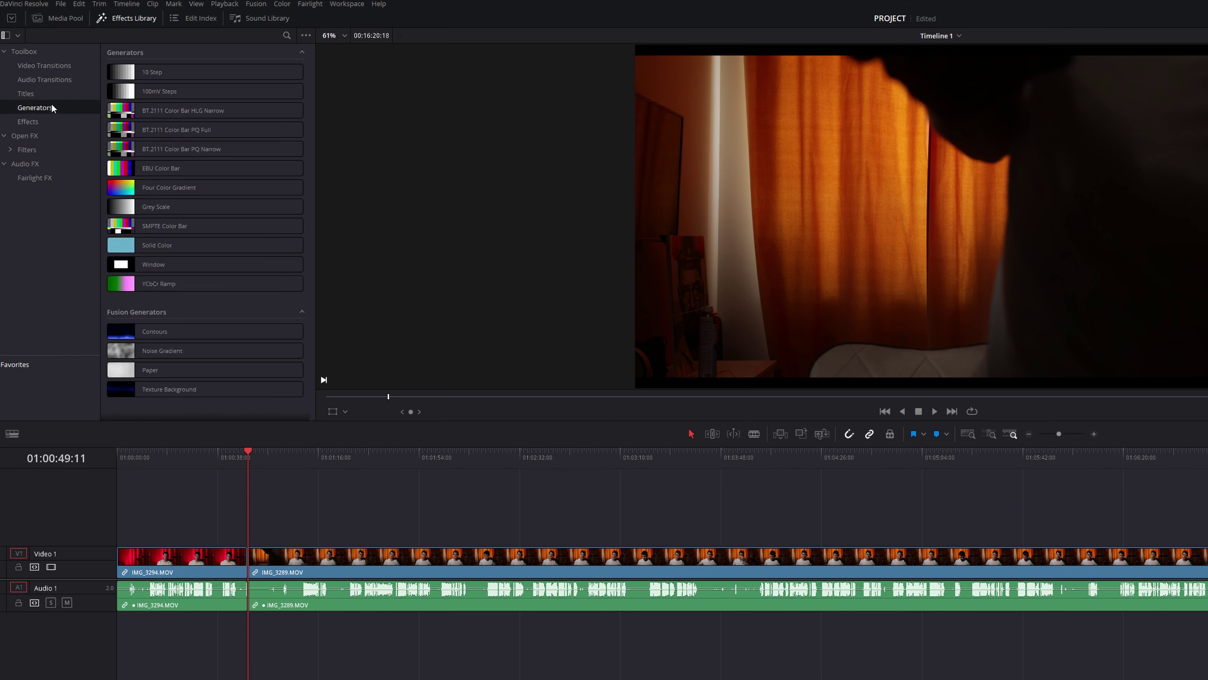
{"action": "left_click", "coordinate": [56, 121]}
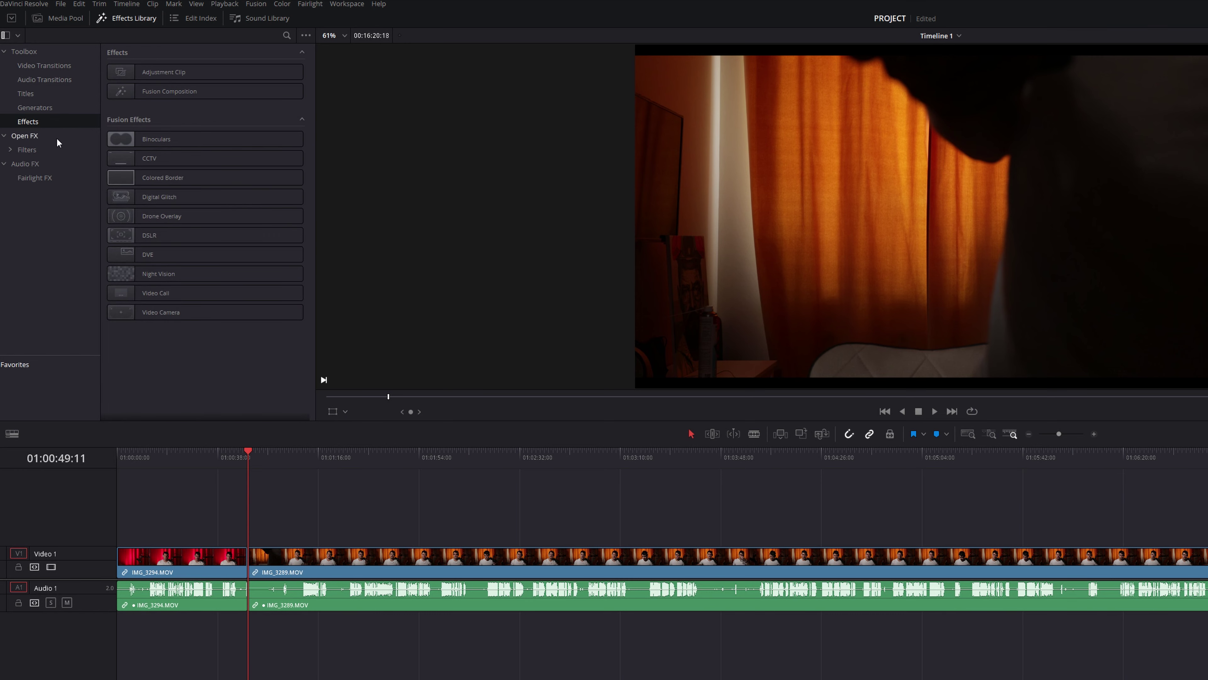
{"action": "left_click", "coordinate": [58, 149]}
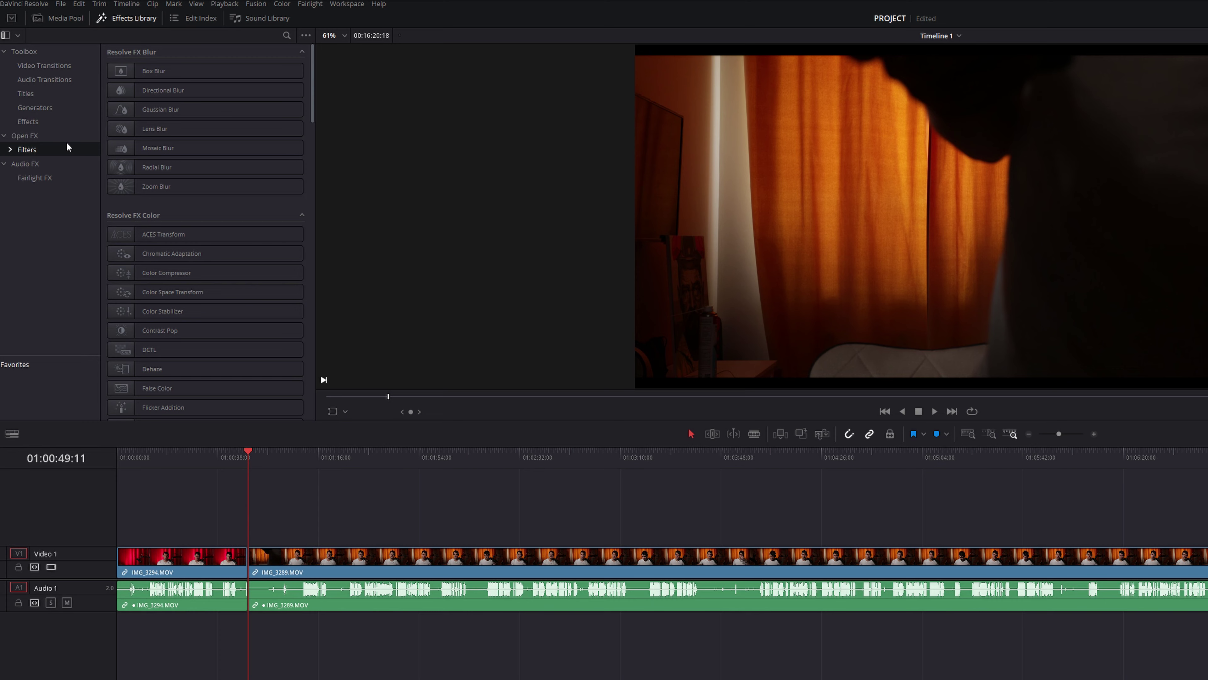
{"action": "scroll", "coordinate": [140, 201], "scroll_direction": "down", "scroll_amount": 12}
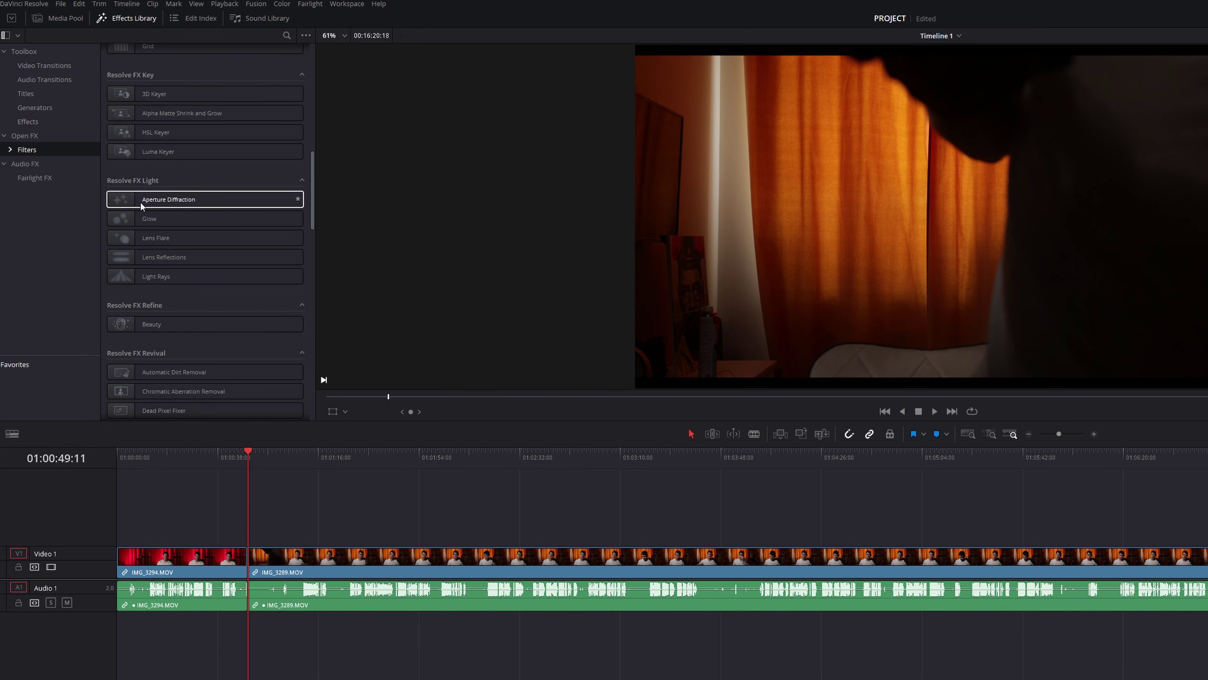
With the edit index shown, trim the start of IMG_3289.MOV to 01:01:35:04 and ripple-delete the gap before it
{"action": "left_click", "coordinate": [189, 23]}
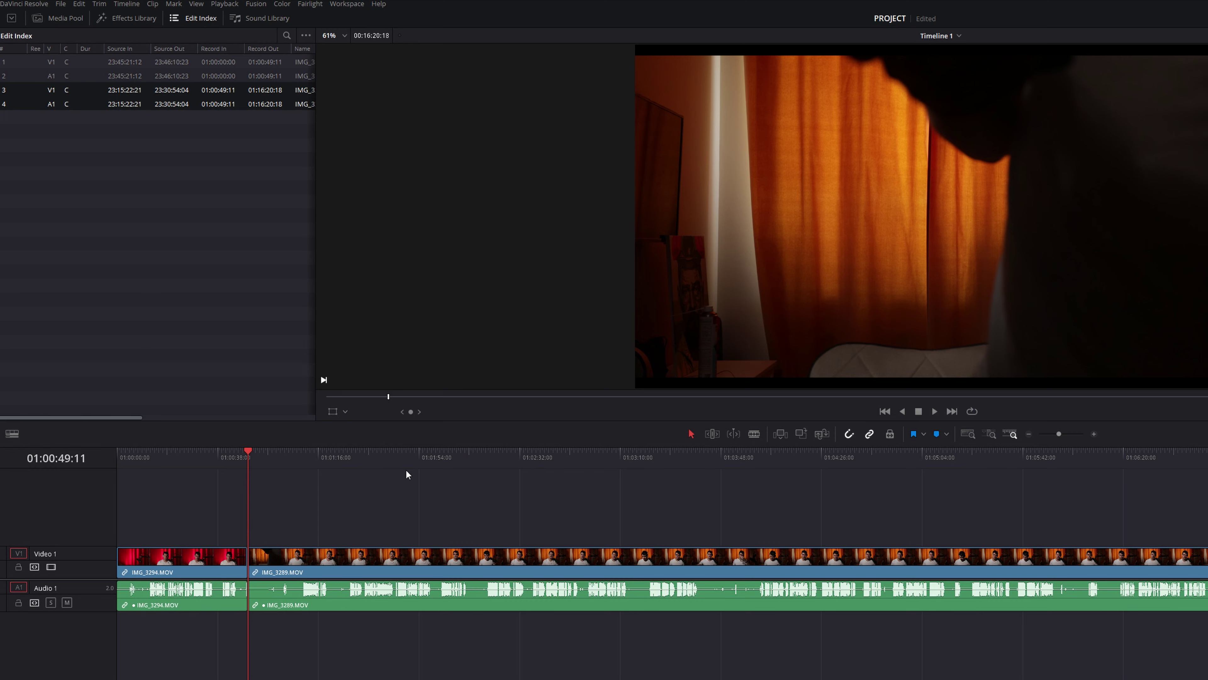
{"action": "left_click_drag", "start_coordinate": [317, 466], "coordinate": [370, 469]}
{"action": "left_click", "coordinate": [414, 561]}
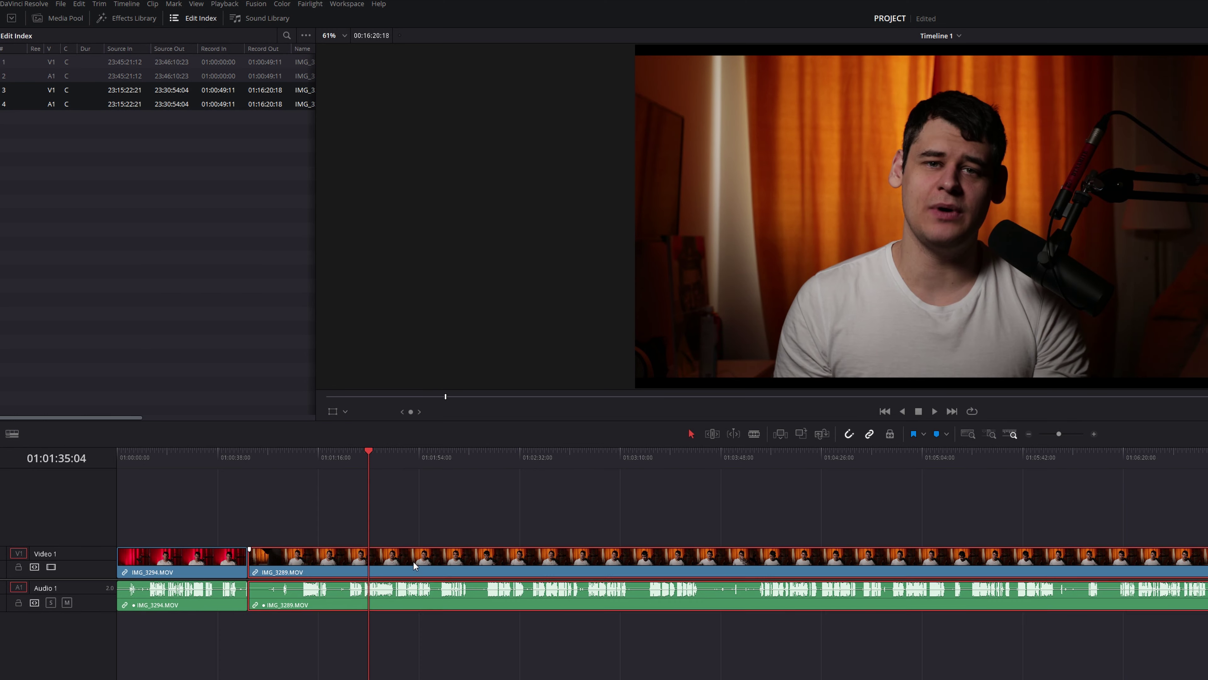
{"action": "key", "text": "shift+["}
{"action": "left_click", "coordinate": [330, 563]}
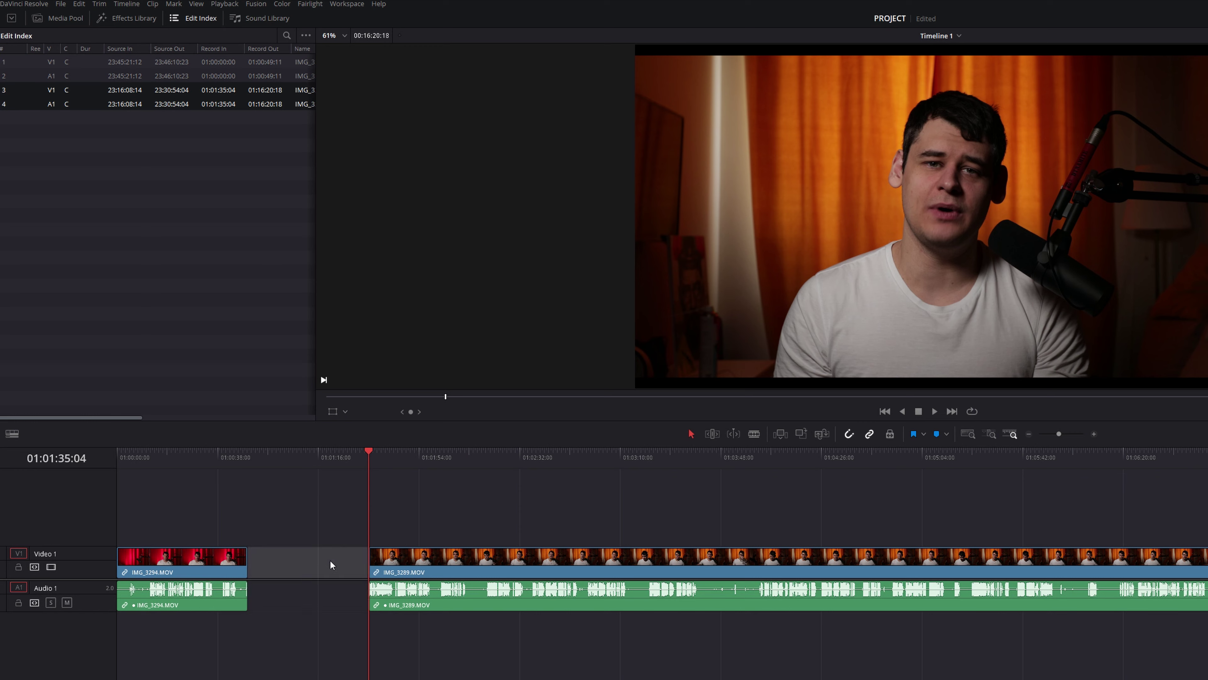
{"action": "key", "text": "Delete"}
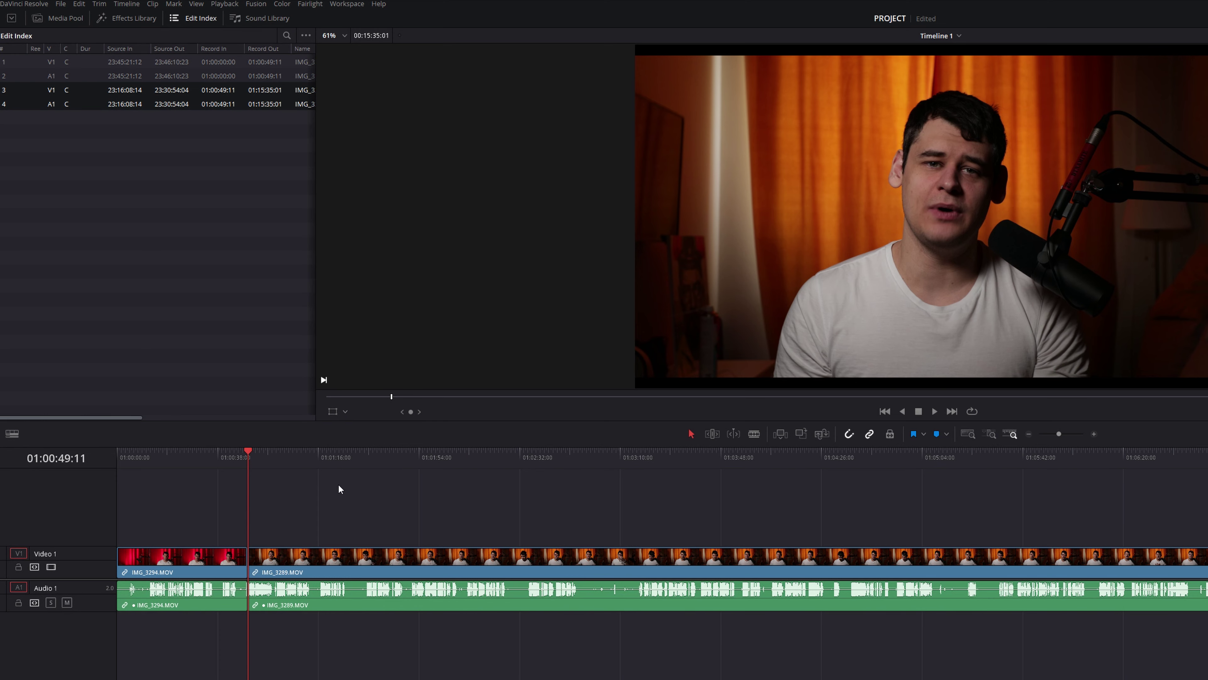
Search the Local Database of the sound library for "whoosh" and close the library
{"action": "left_click", "coordinate": [237, 18]}
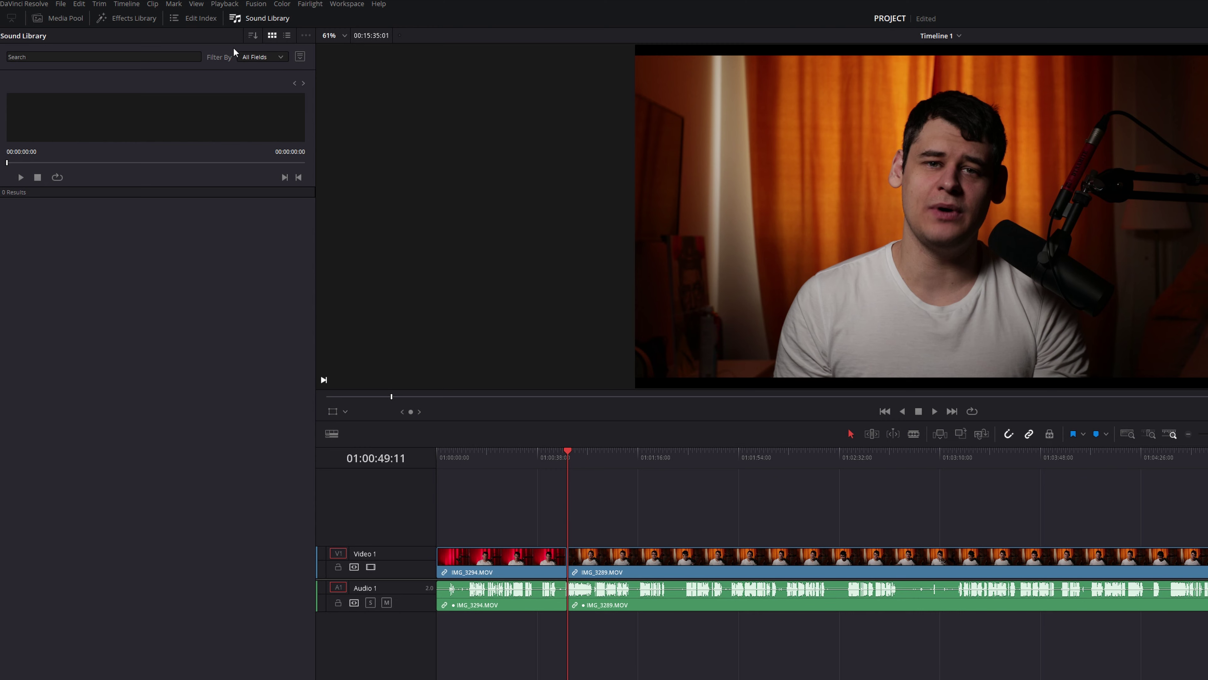
{"action": "left_click", "coordinate": [300, 56]}
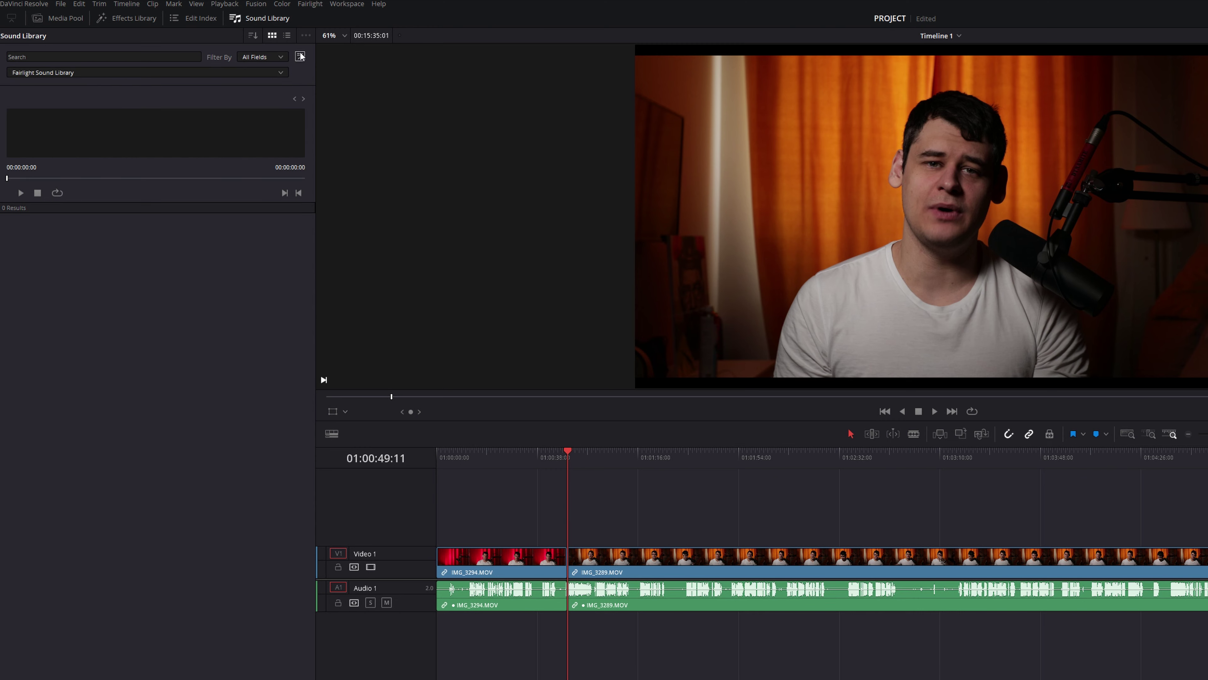
{"action": "left_click", "coordinate": [263, 71]}
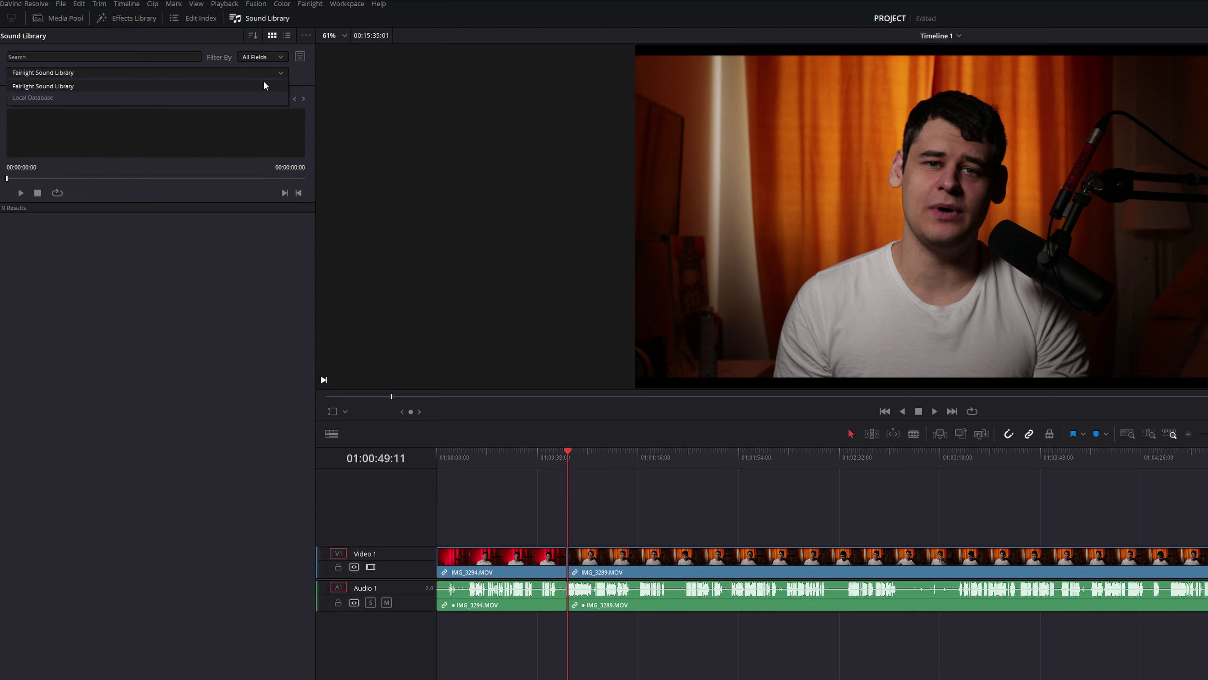
{"action": "left_click", "coordinate": [266, 97]}
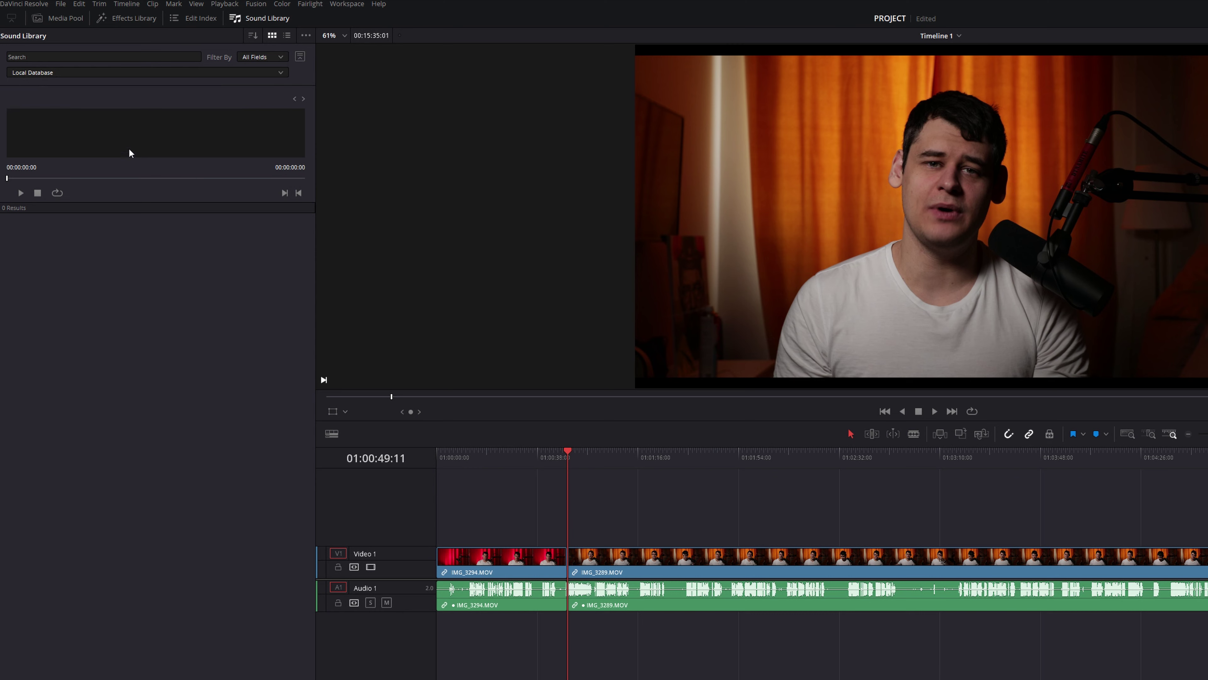
{"action": "left_click", "coordinate": [76, 58]}
{"action": "type", "text": "w"}
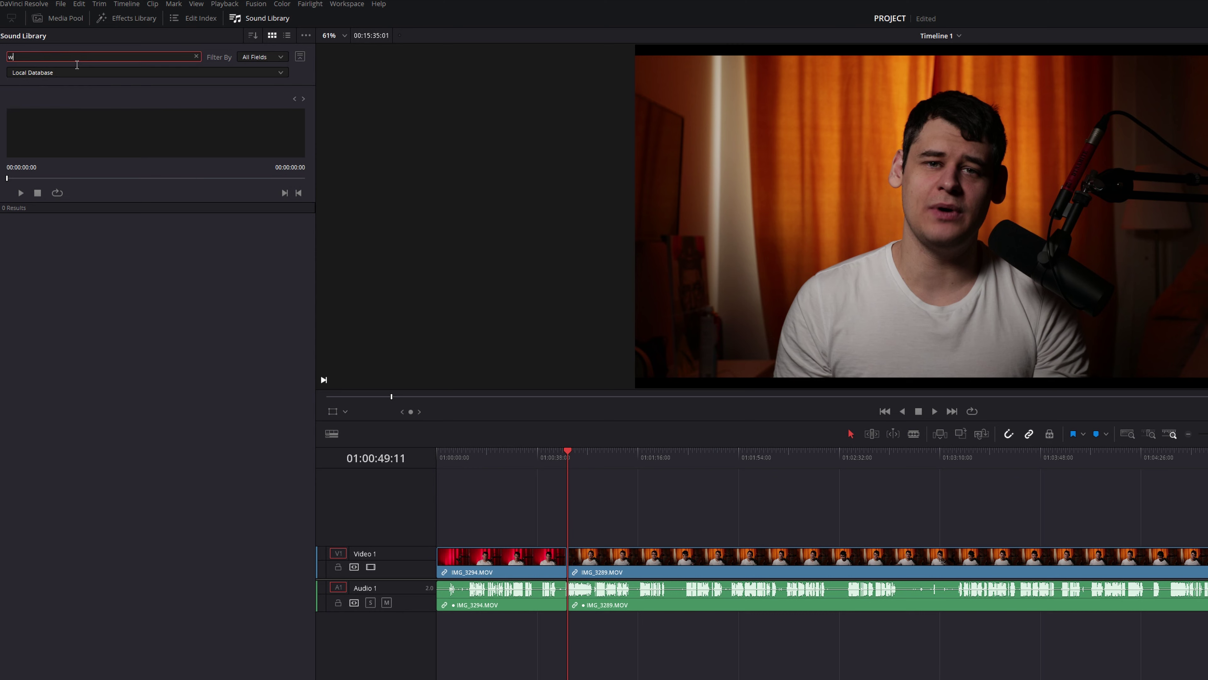
{"action": "type", "text": "hoosh"}
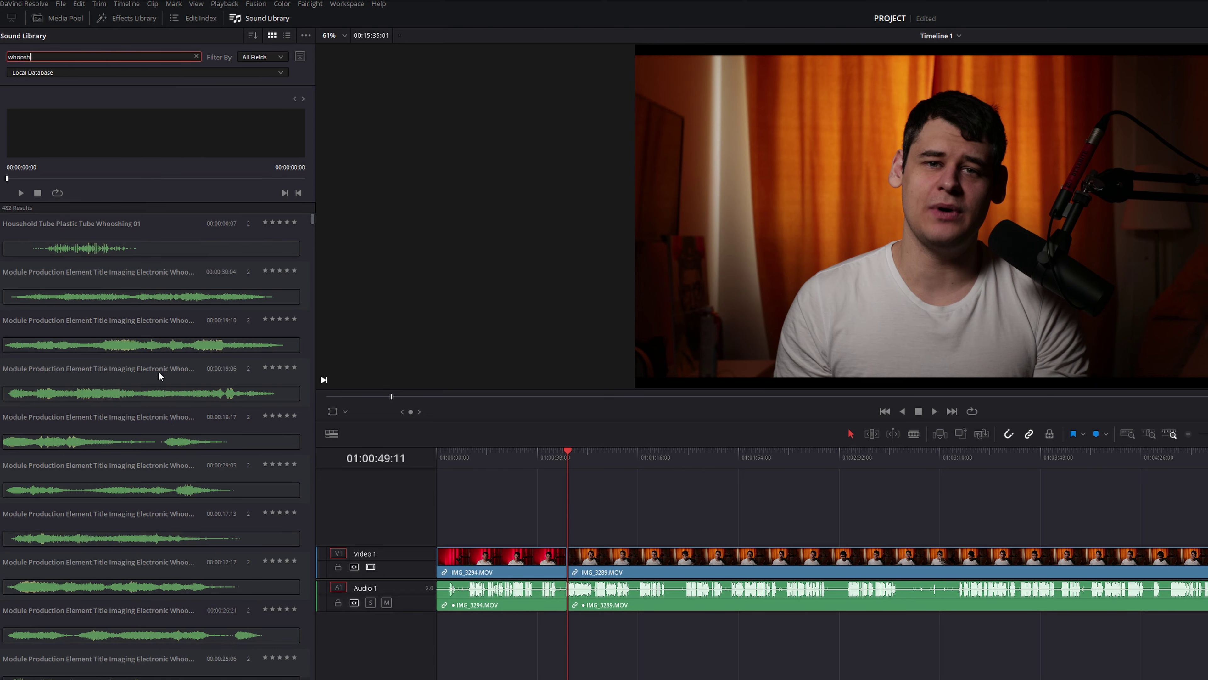
{"action": "left_click", "coordinate": [266, 18]}
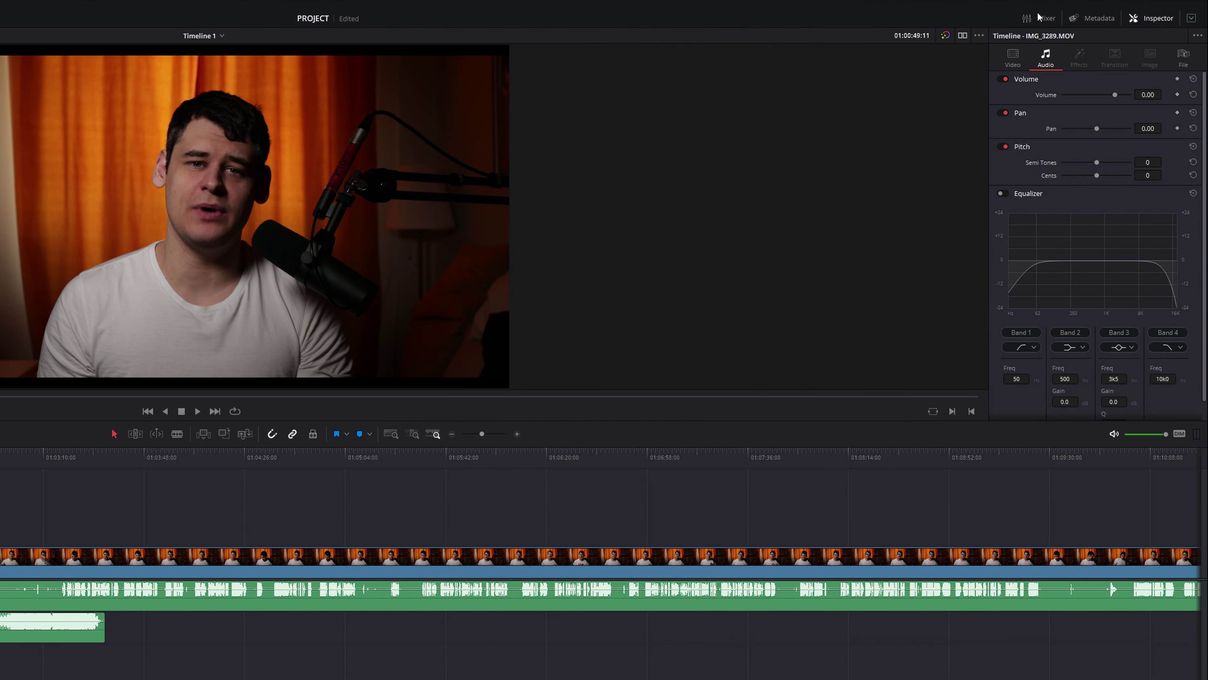
Show the audio mixer beside the timeline and view the metadata of the IMG_3289.MOV clip
{"action": "left_click", "coordinate": [1038, 17]}
{"action": "key", "text": "space"}
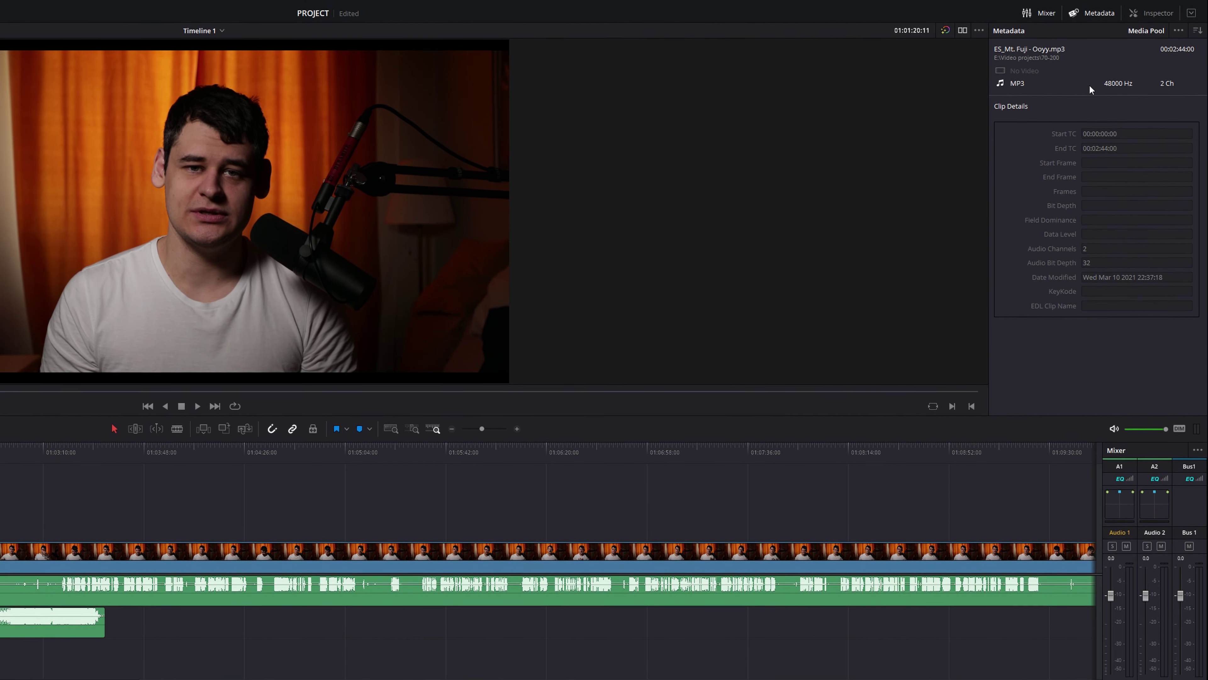
{"action": "left_click", "coordinate": [2, 571]}
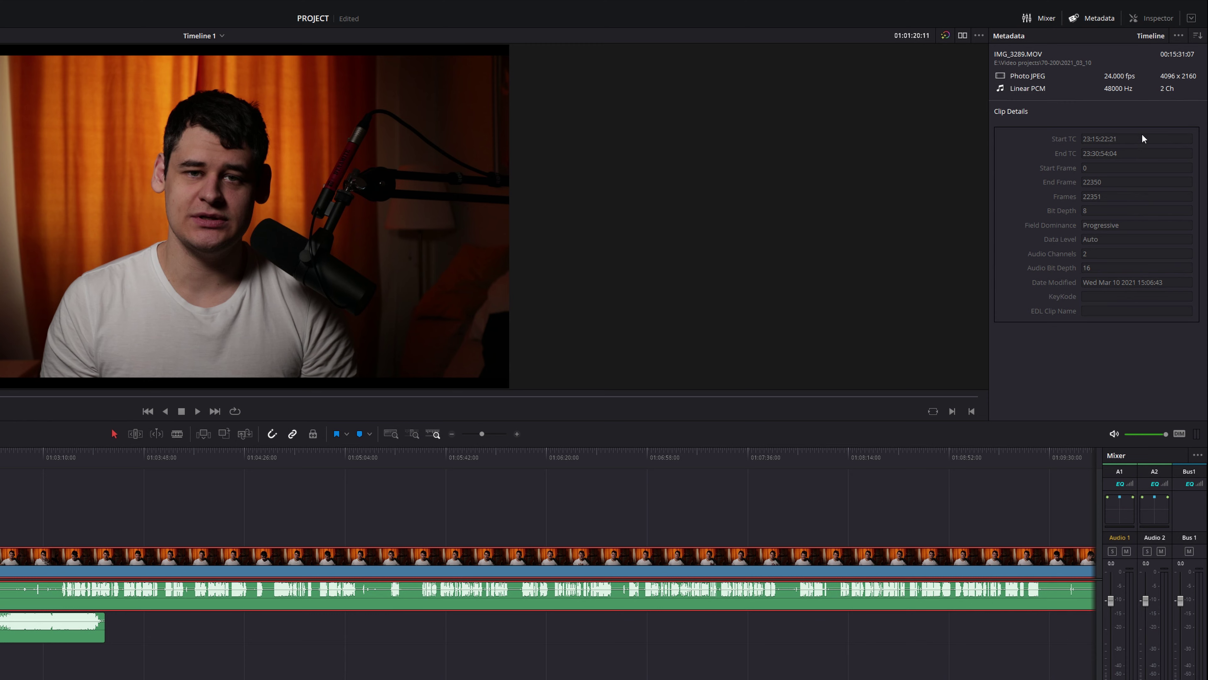
Show the Inspector for IMG_3289.MOV and look through its video, audio and file properties
{"action": "left_click", "coordinate": [1156, 20]}
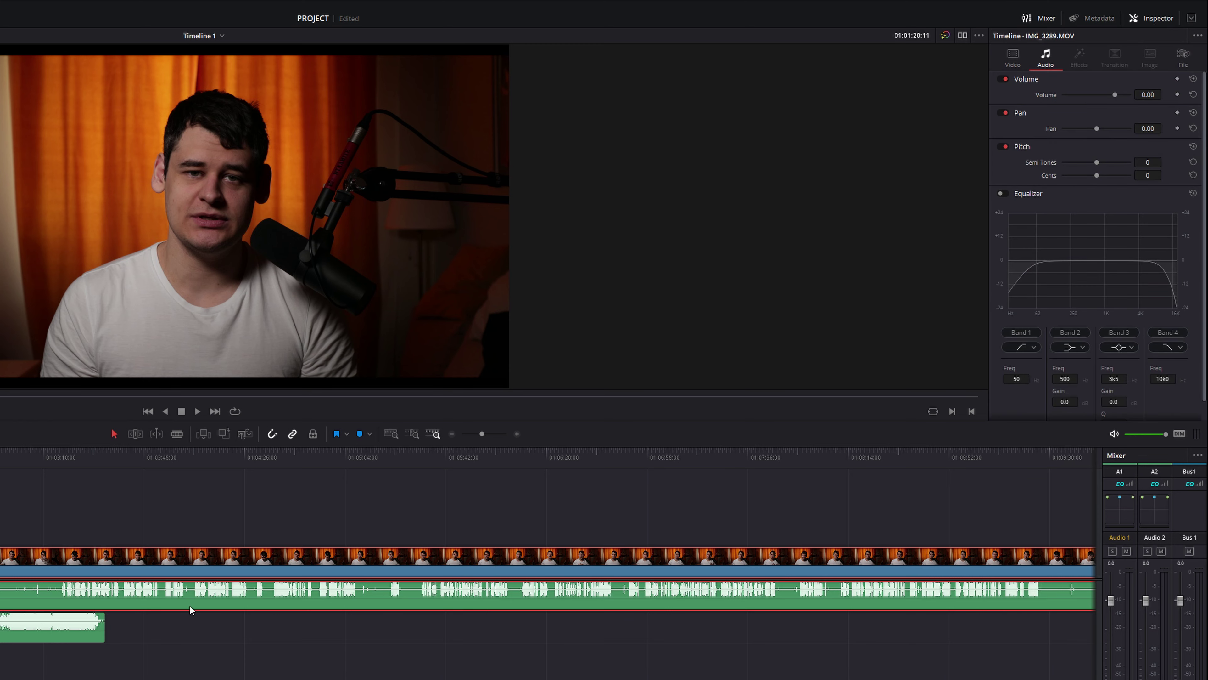
{"action": "left_click", "coordinate": [1013, 56]}
{"action": "left_click", "coordinate": [1043, 56]}
{"action": "left_click", "coordinate": [1183, 55]}
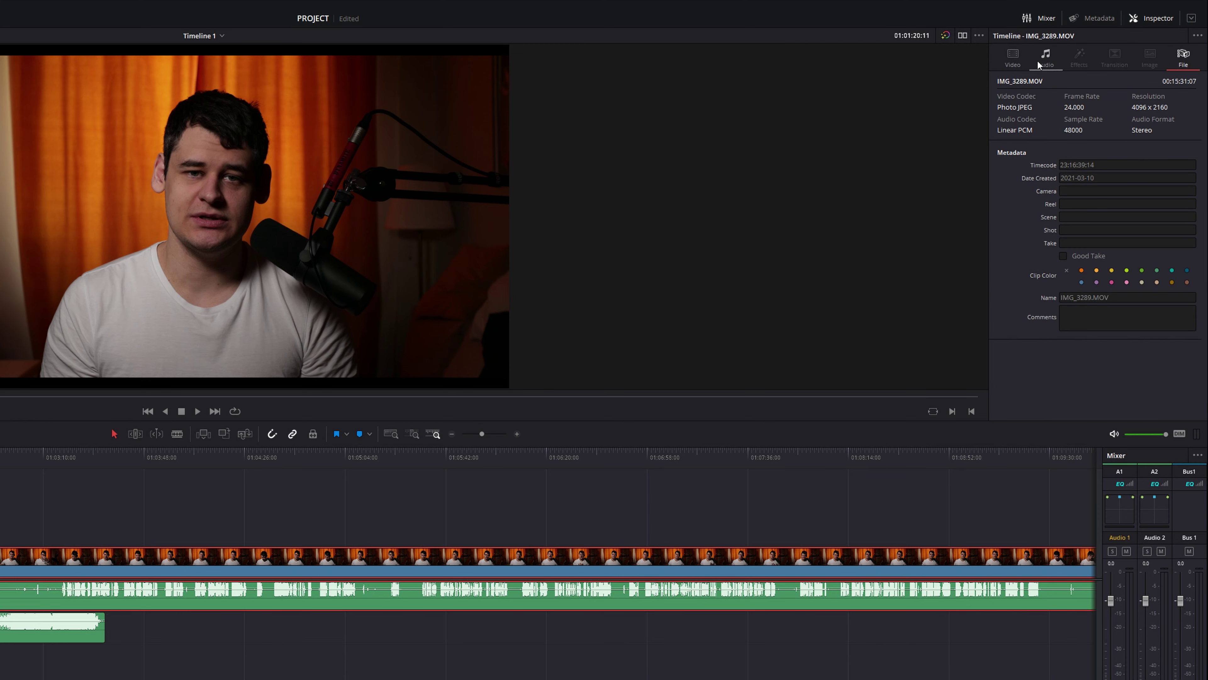
{"action": "left_click", "coordinate": [1008, 66]}
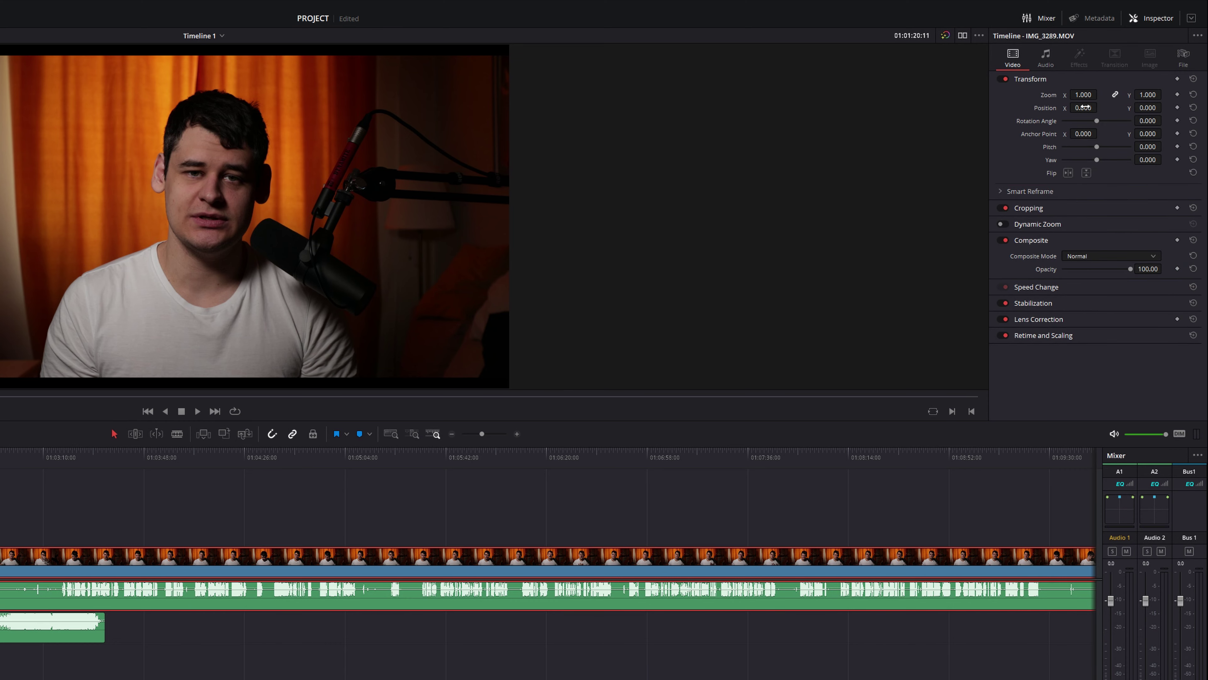
Try changing the IMG_3289.MOV clip's X position and pitch, resetting each parameter
{"action": "mouse_move", "coordinate": [1089, 108]}
{"action": "left_mouse_down"}
{"action": "mouse_move", "coordinate": [1066, 108]}
{"action": "mouse_move", "coordinate": [1100, 106]}
{"action": "mouse_move", "coordinate": [1070, 107]}
{"action": "left_mouse_up"}
{"action": "left_click", "coordinate": [1192, 108]}
{"action": "left_click_drag", "start_coordinate": [1147, 146], "coordinate": [1119, 150]}
{"action": "left_click", "coordinate": [1193, 147]}
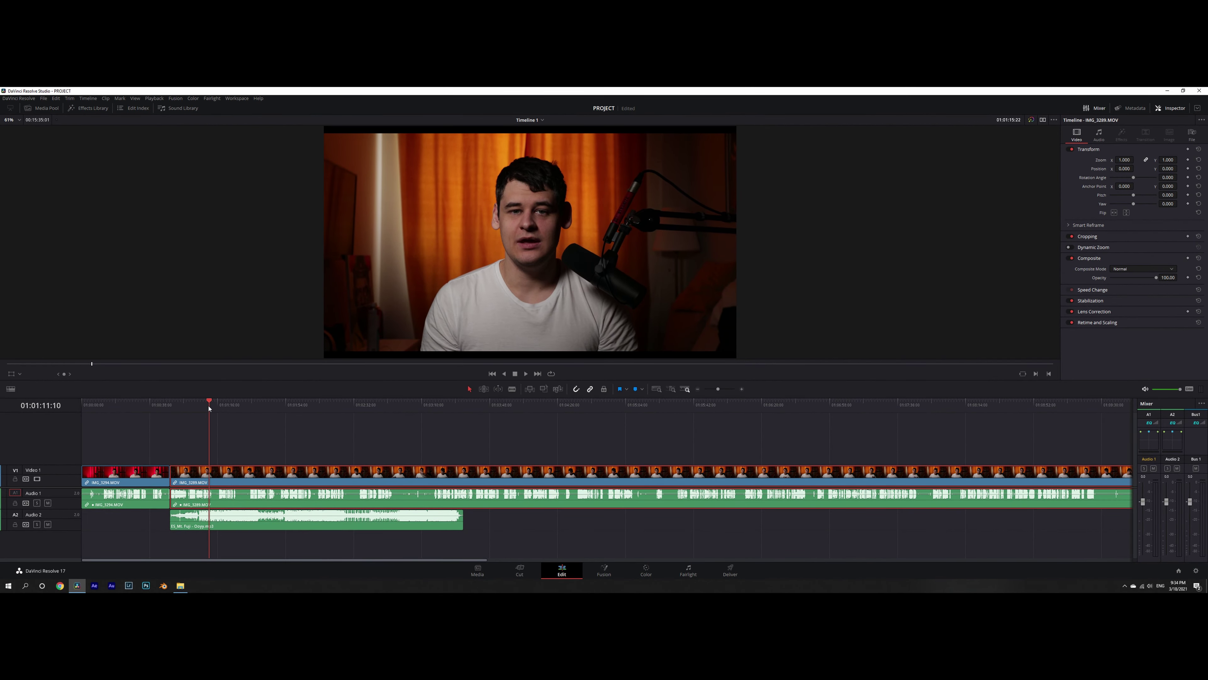
Keyframe the clip's rotation angle from 0 at 01:01:11:10 to about 383 degrees at 01:01:16:22
{"action": "left_click_drag", "start_coordinate": [209, 409], "coordinate": [209, 408]}
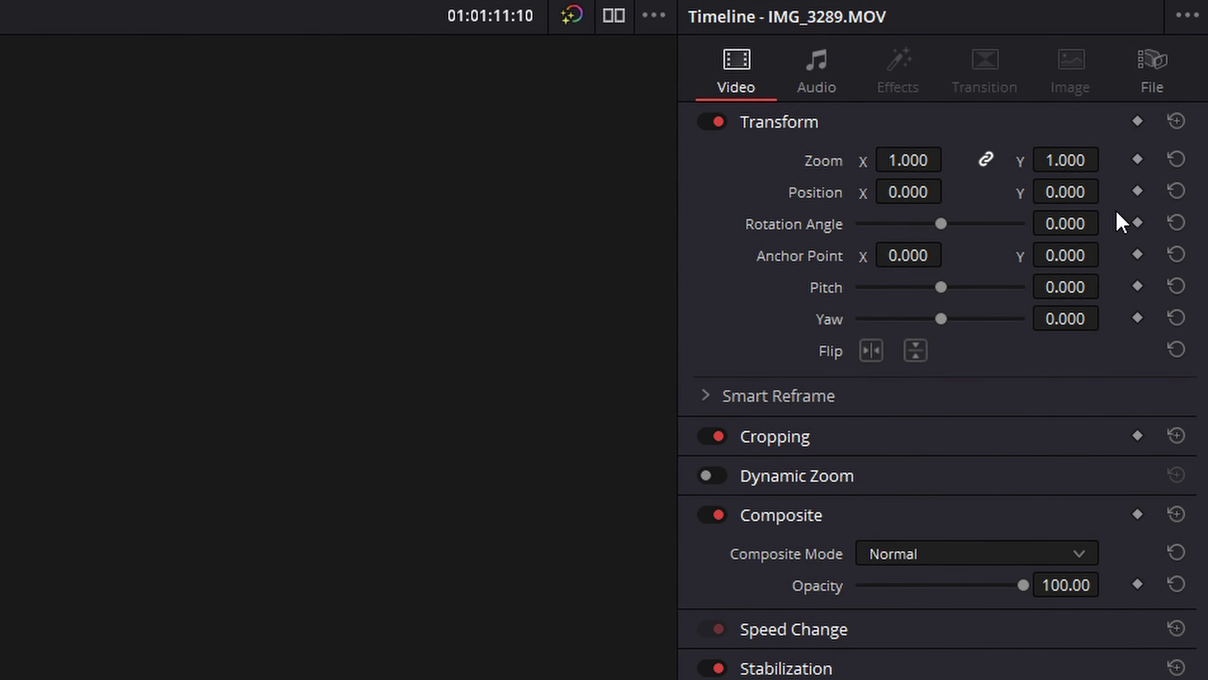
{"action": "left_click", "coordinate": [1136, 223]}
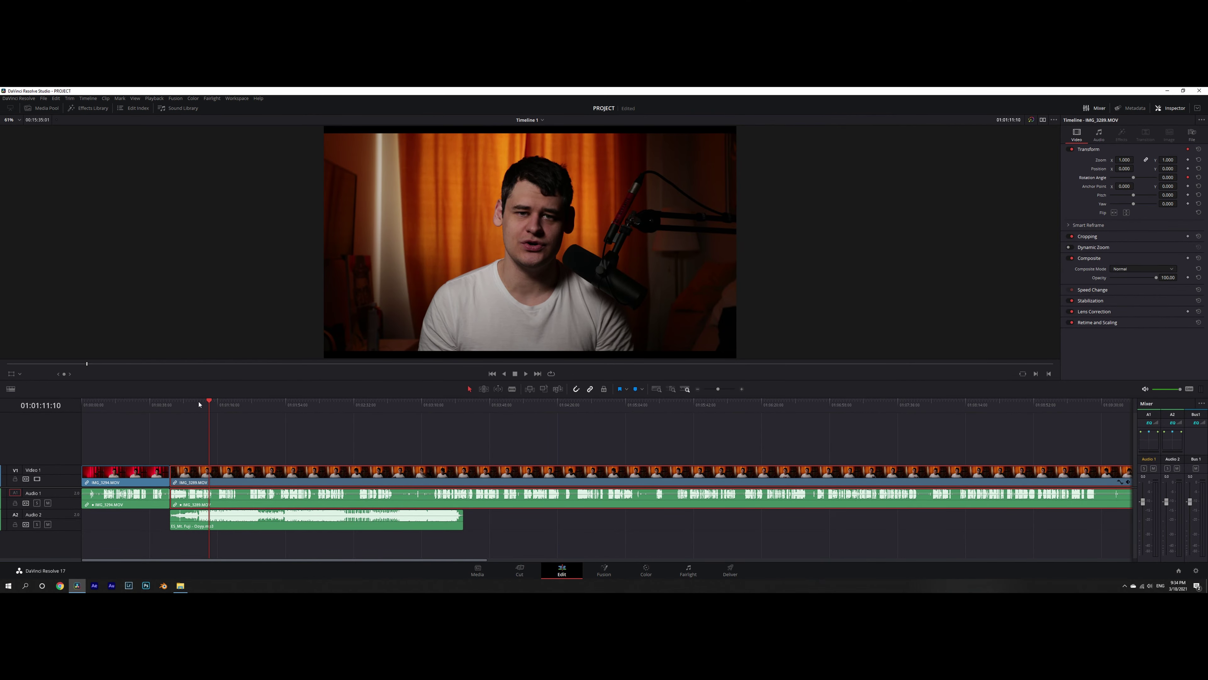
{"action": "left_click_drag", "start_coordinate": [211, 403], "coordinate": [221, 403]}
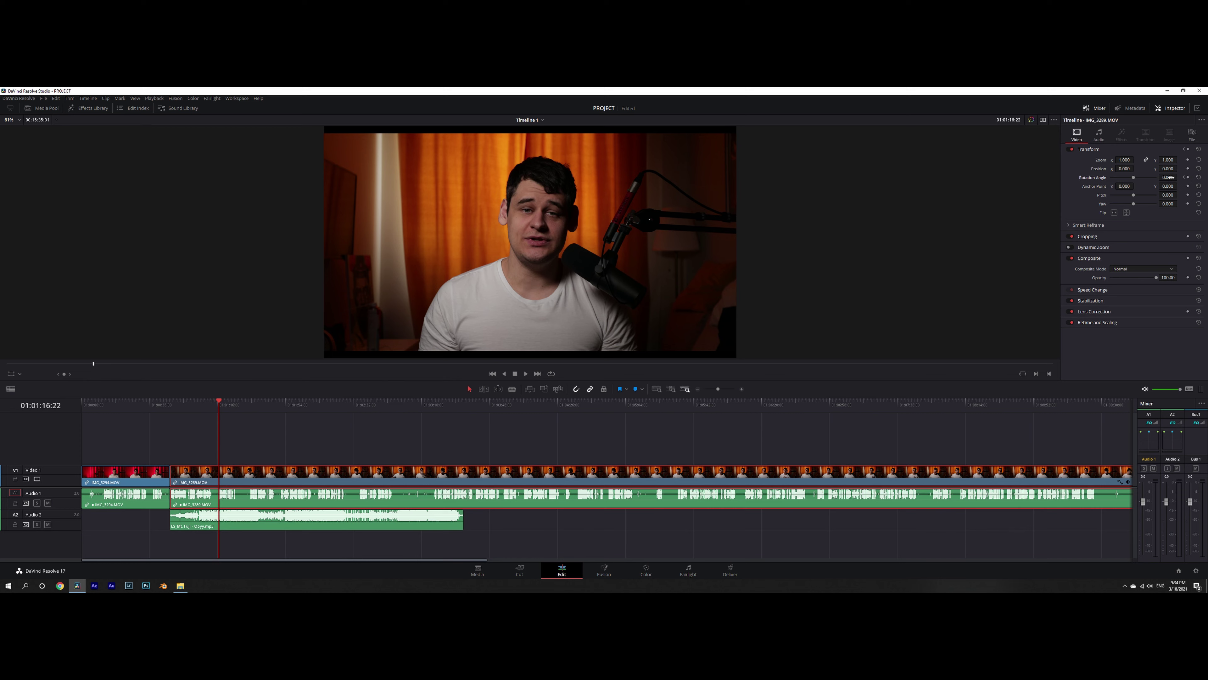
{"action": "left_click_drag", "start_coordinate": [1168, 177], "coordinate": [1171, 177]}
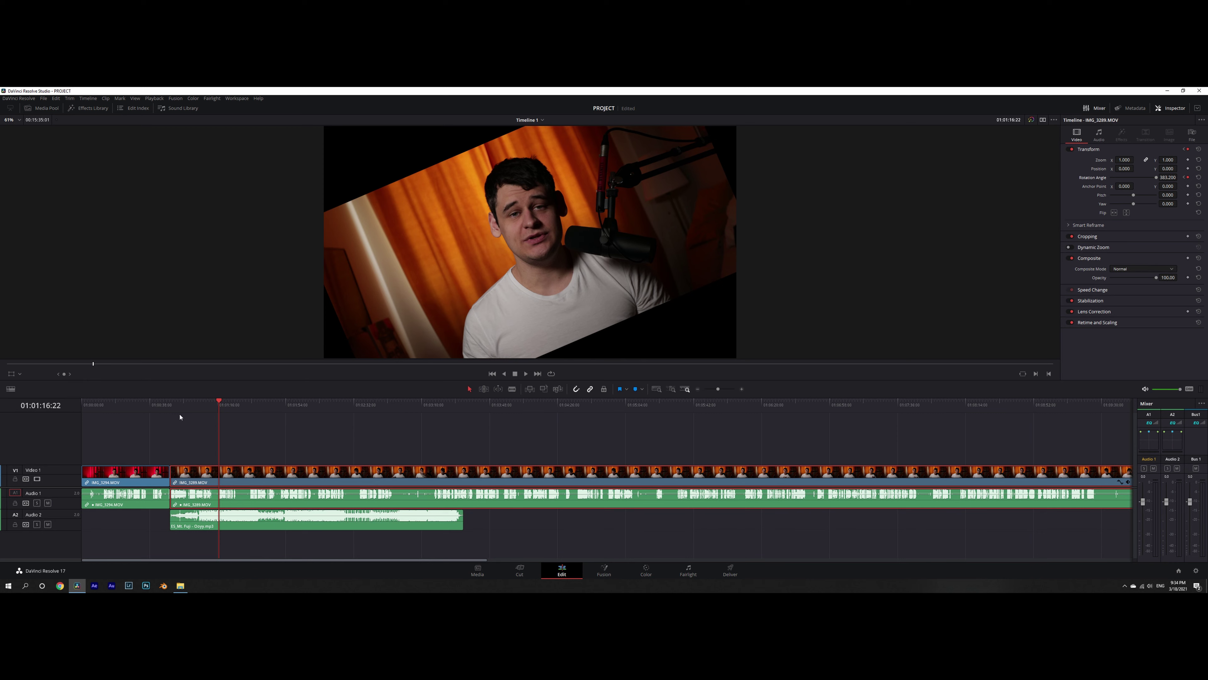
Play back the rotation animation from just before its first keyframe
{"action": "left_click", "coordinate": [205, 405]}
{"action": "key", "text": "space"}
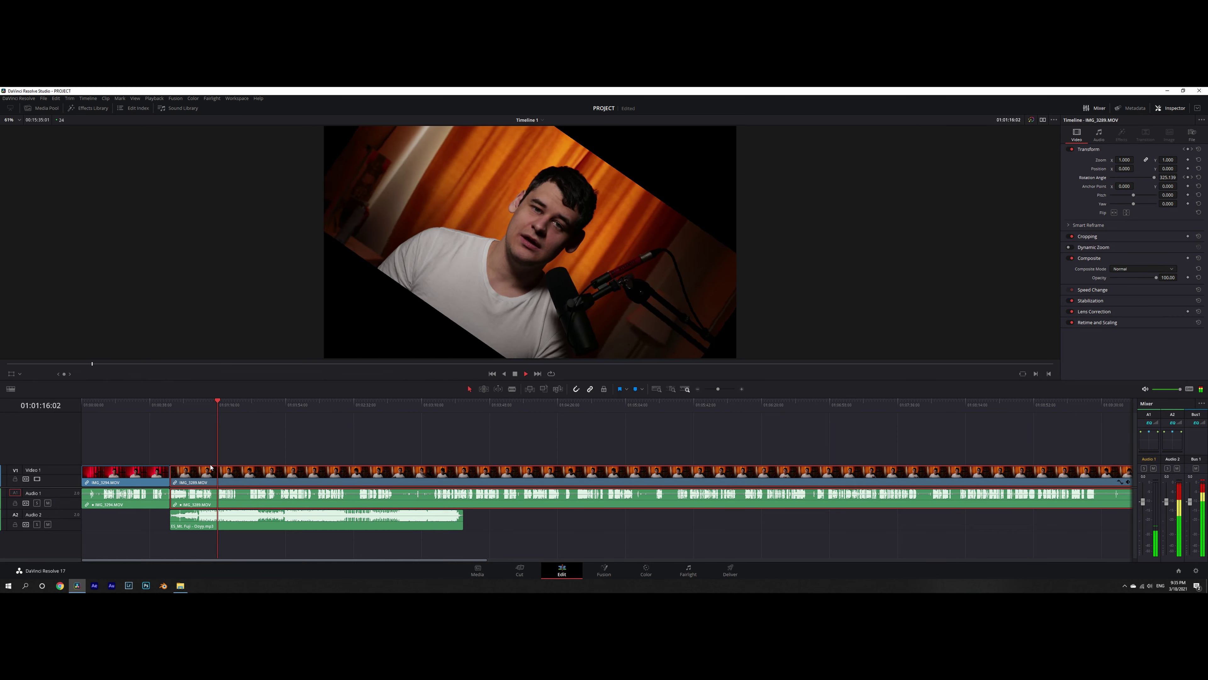
{"action": "key", "text": "space"}
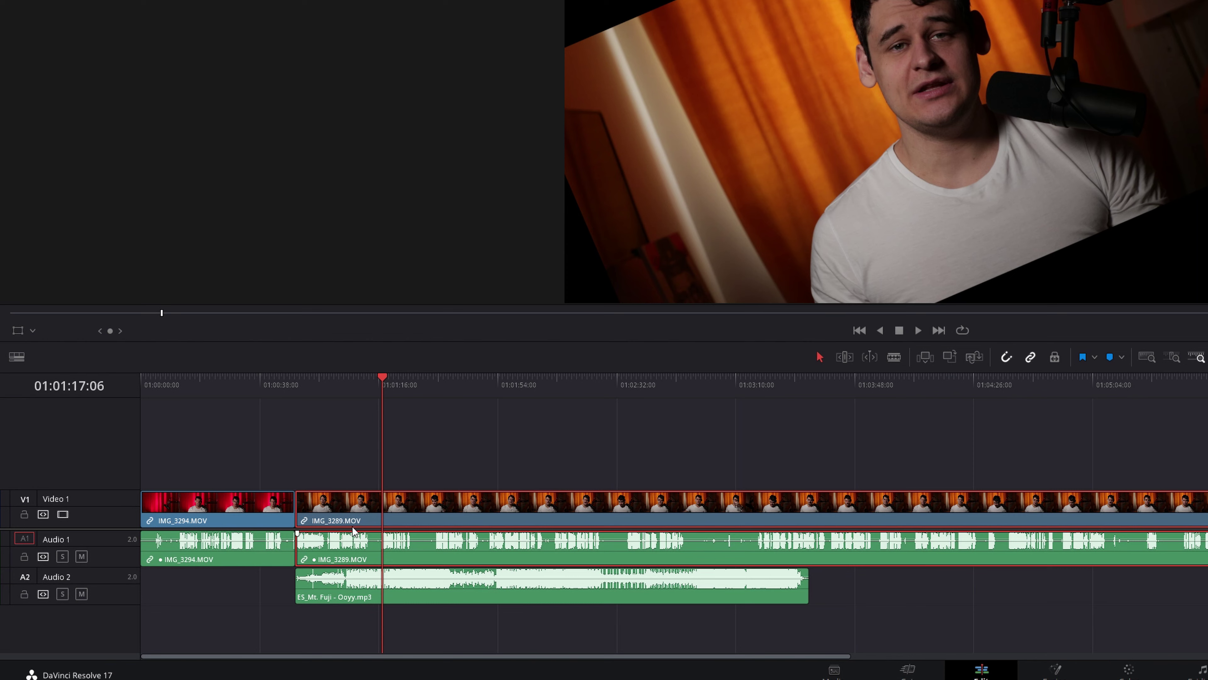
Compare the timeline's video view styles, return to the filmstrip view, and slightly reduce the video track height
{"action": "left_click", "coordinate": [23, 366]}
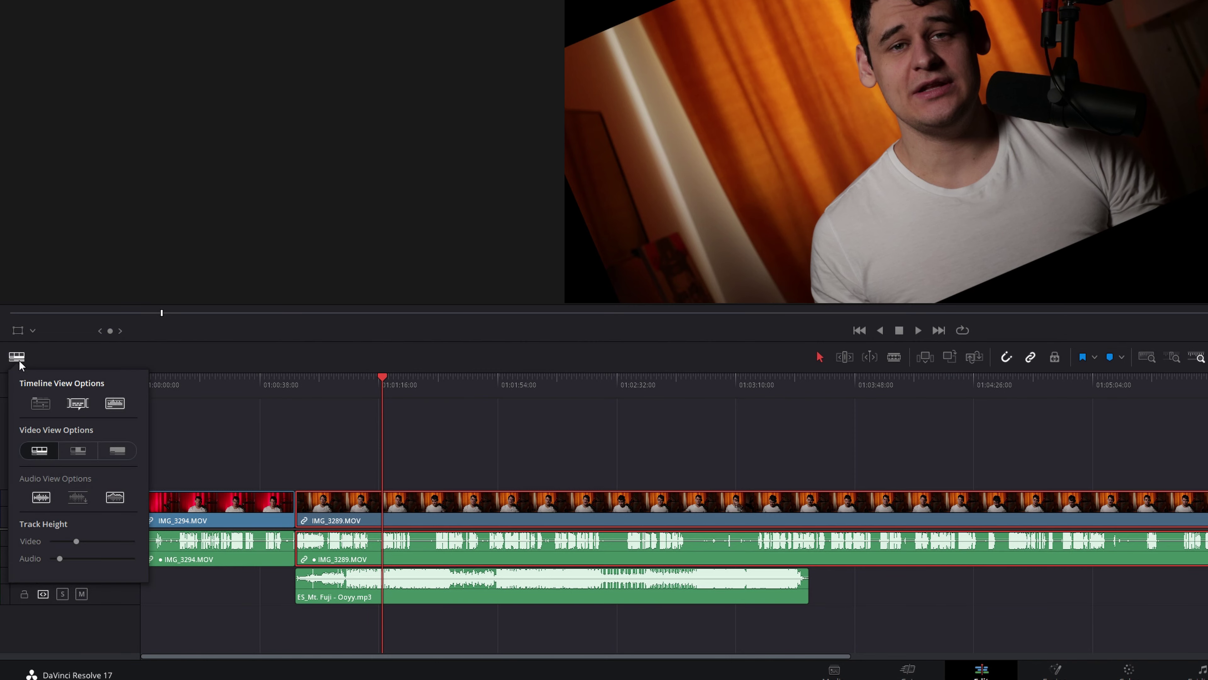
{"action": "left_click", "coordinate": [41, 403]}
{"action": "left_click", "coordinate": [41, 403]}
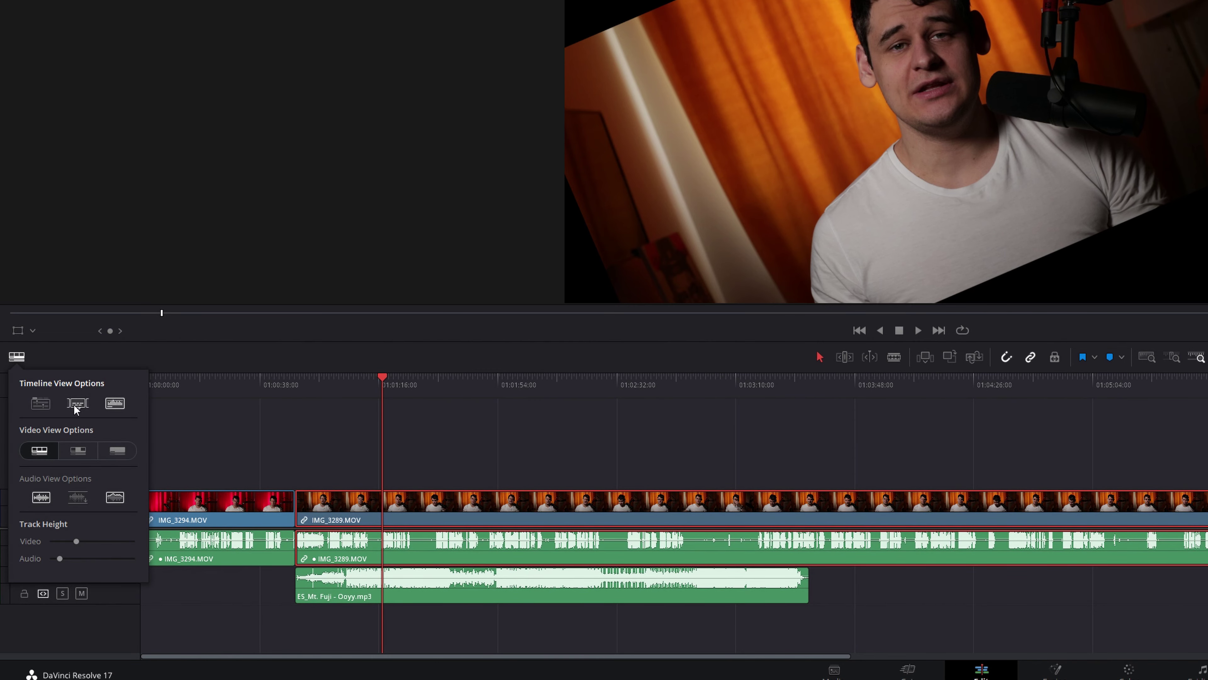
{"action": "left_click", "coordinate": [78, 450]}
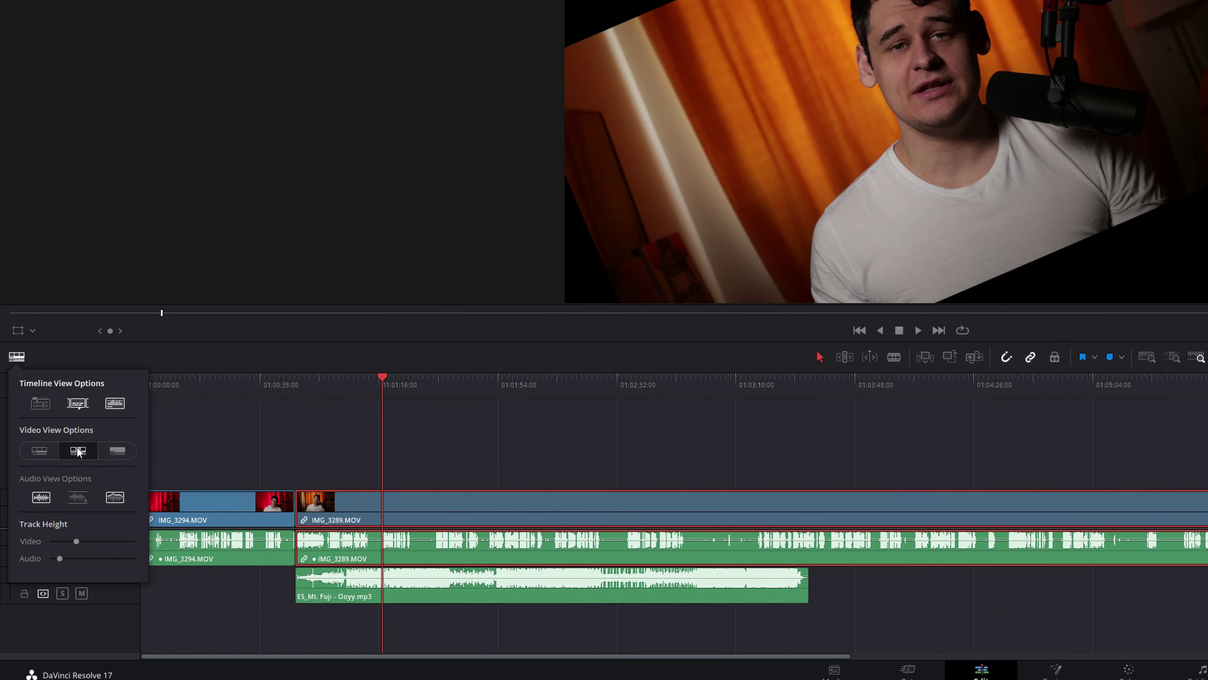
{"action": "left_click", "coordinate": [110, 453]}
{"action": "left_click", "coordinate": [47, 452]}
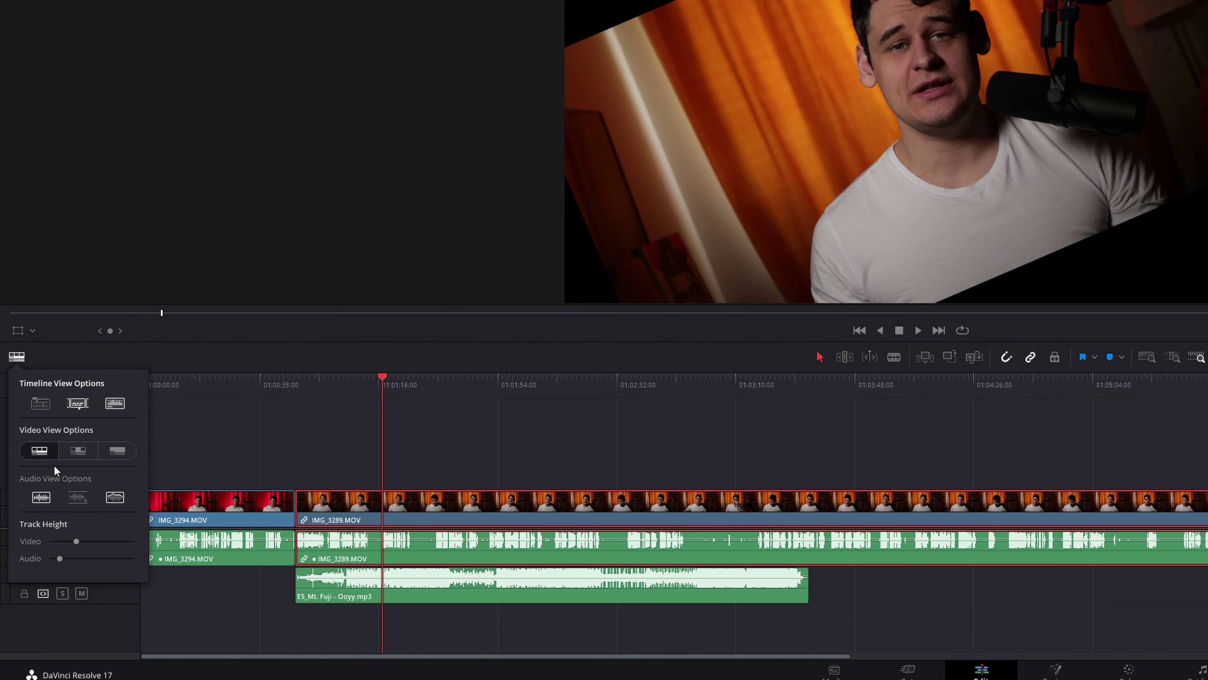
{"action": "mouse_move", "coordinate": [75, 542]}
{"action": "left_mouse_down"}
{"action": "mouse_move", "coordinate": [90, 543]}
{"action": "mouse_move", "coordinate": [73, 544]}
{"action": "left_mouse_up"}
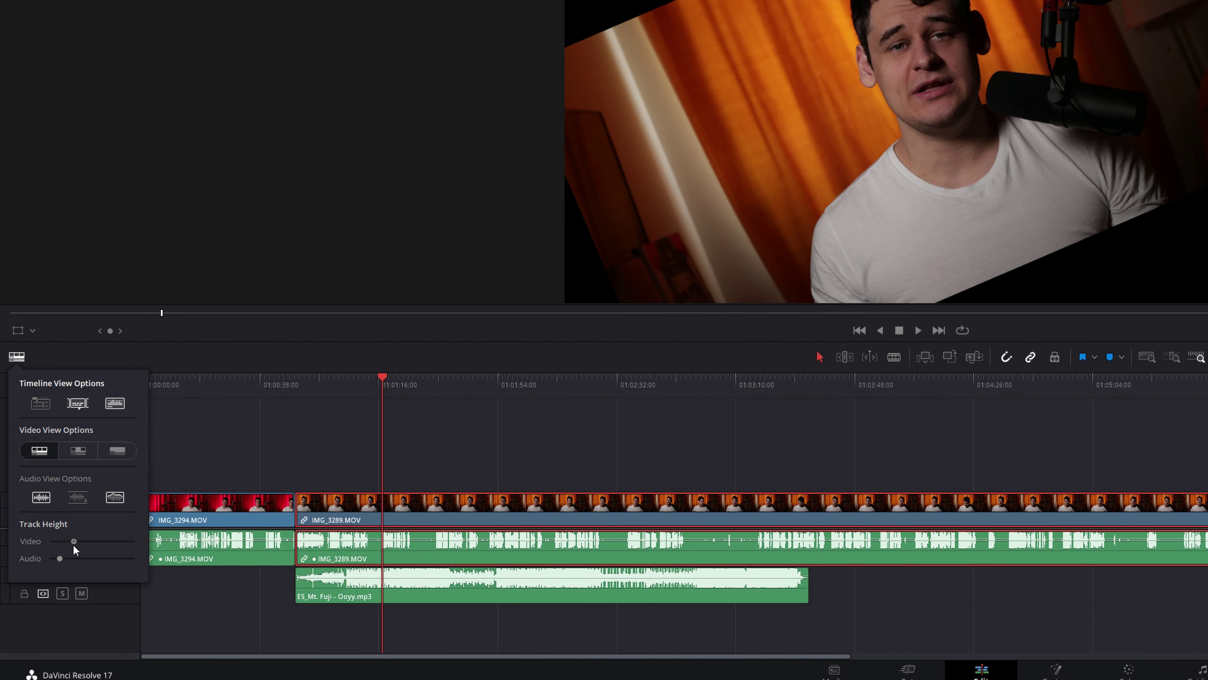
{"action": "left_click", "coordinate": [16, 356]}
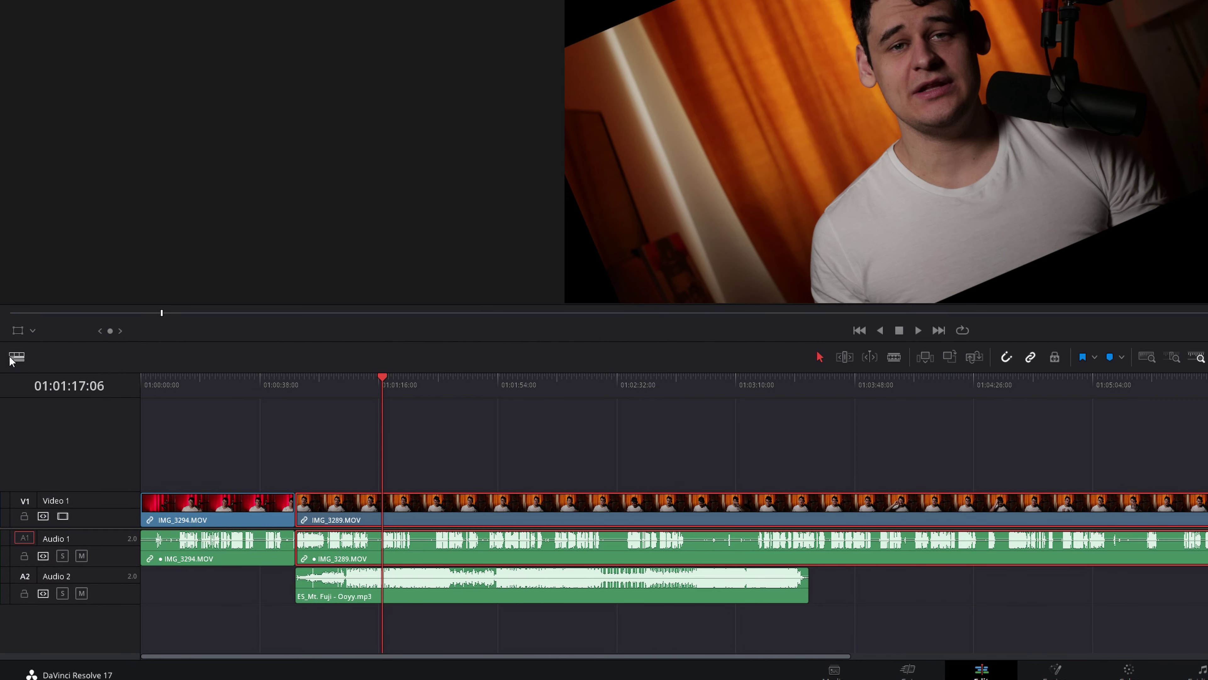
Try turning off linked selection and selecting the video and audio of IMG_3294.MOV separately, restoring linked selection at the end
{"action": "left_click", "coordinate": [230, 476]}
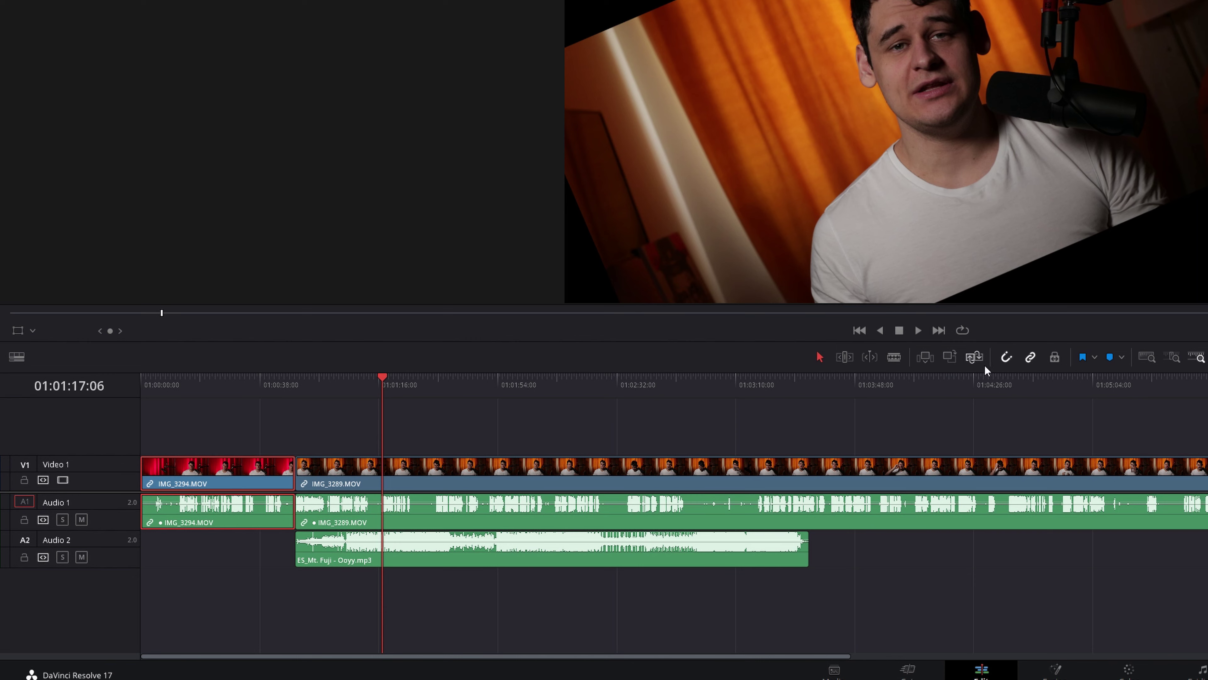
{"action": "left_click", "coordinate": [1031, 356]}
{"action": "left_click", "coordinate": [801, 421]}
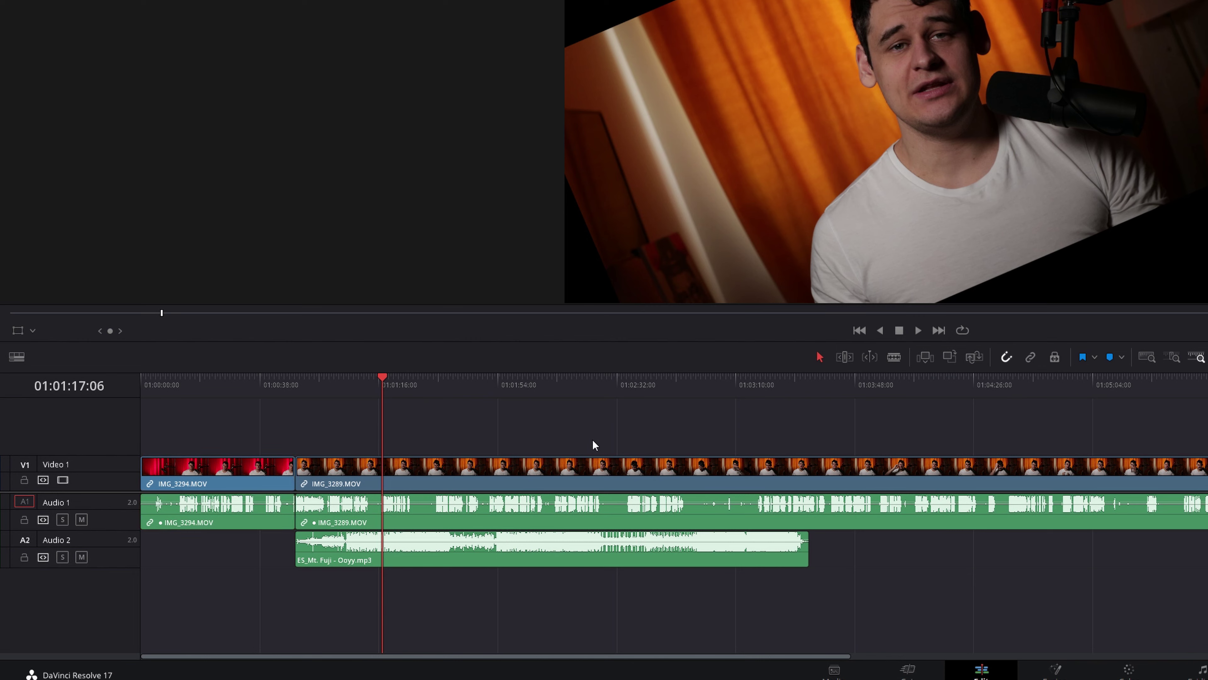
{"action": "left_click", "coordinate": [248, 474]}
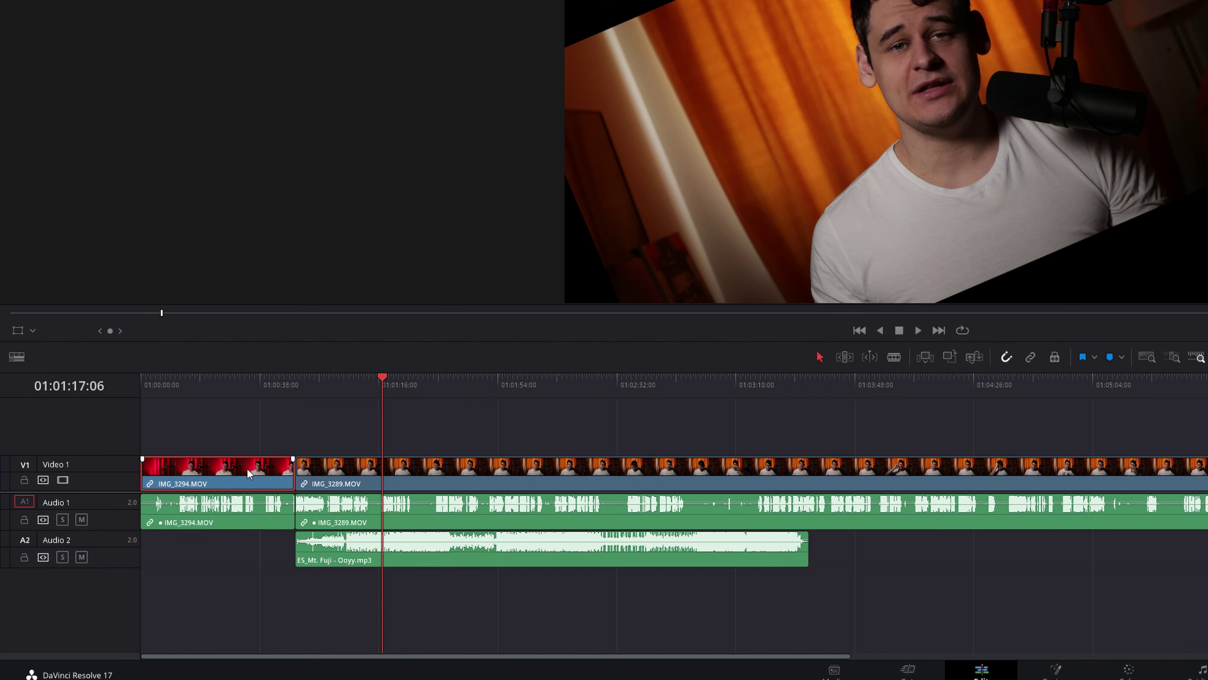
{"action": "left_click", "coordinate": [263, 513]}
{"action": "left_click", "coordinate": [253, 468]}
{"action": "left_click", "coordinate": [447, 424]}
Unlink the IMG_3294.MOV video from its audio, and link both parts together again
{"action": "right_click", "coordinate": [248, 469]}
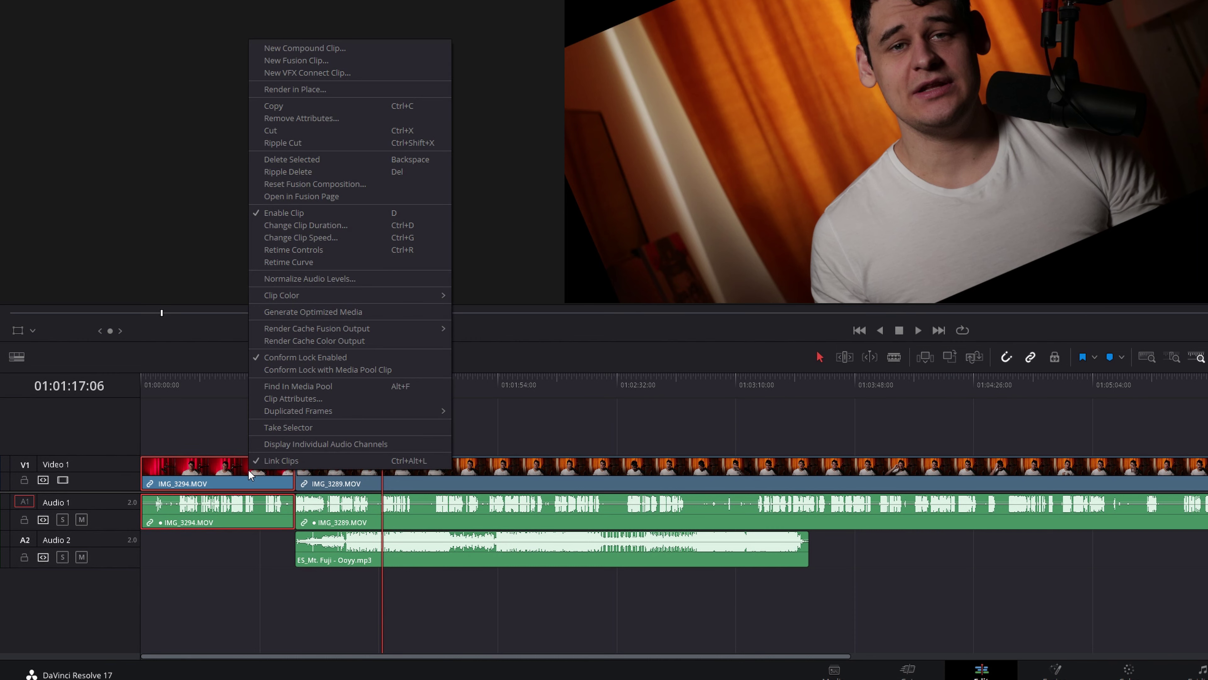
{"action": "left_click", "coordinate": [258, 459]}
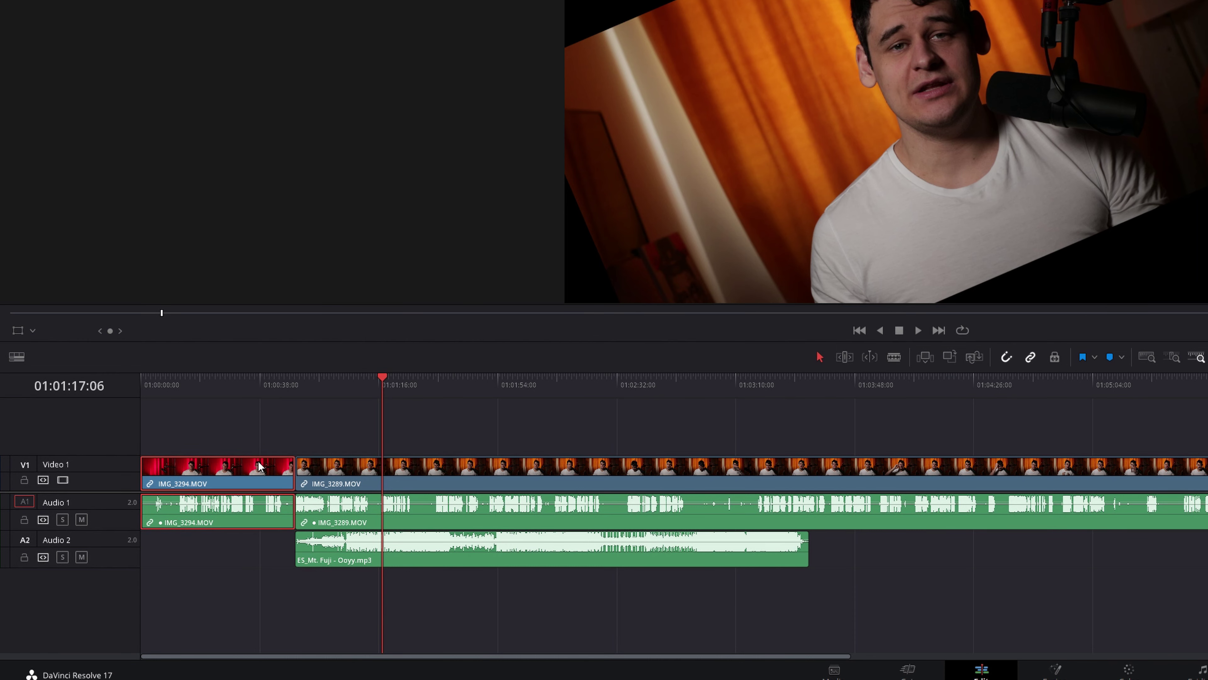
{"action": "left_click", "coordinate": [249, 423]}
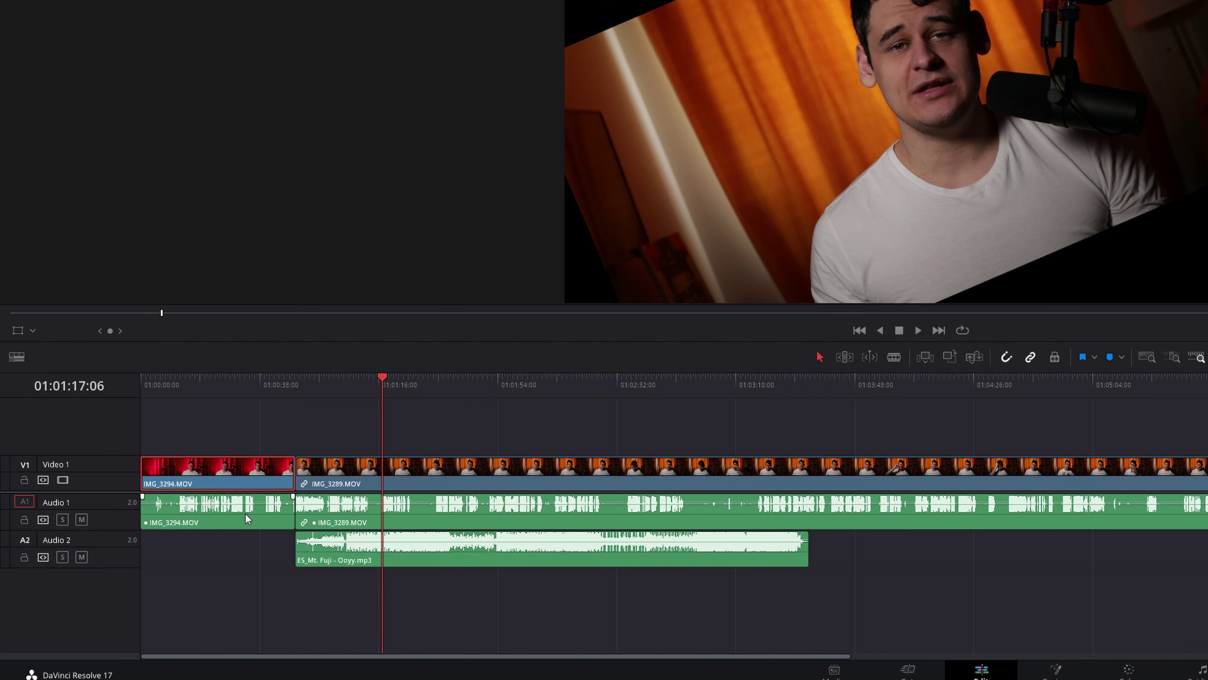
{"action": "left_click_drag", "start_coordinate": [204, 432], "coordinate": [220, 507]}
{"action": "right_click", "coordinate": [212, 471]}
{"action": "left_click", "coordinate": [235, 461]}
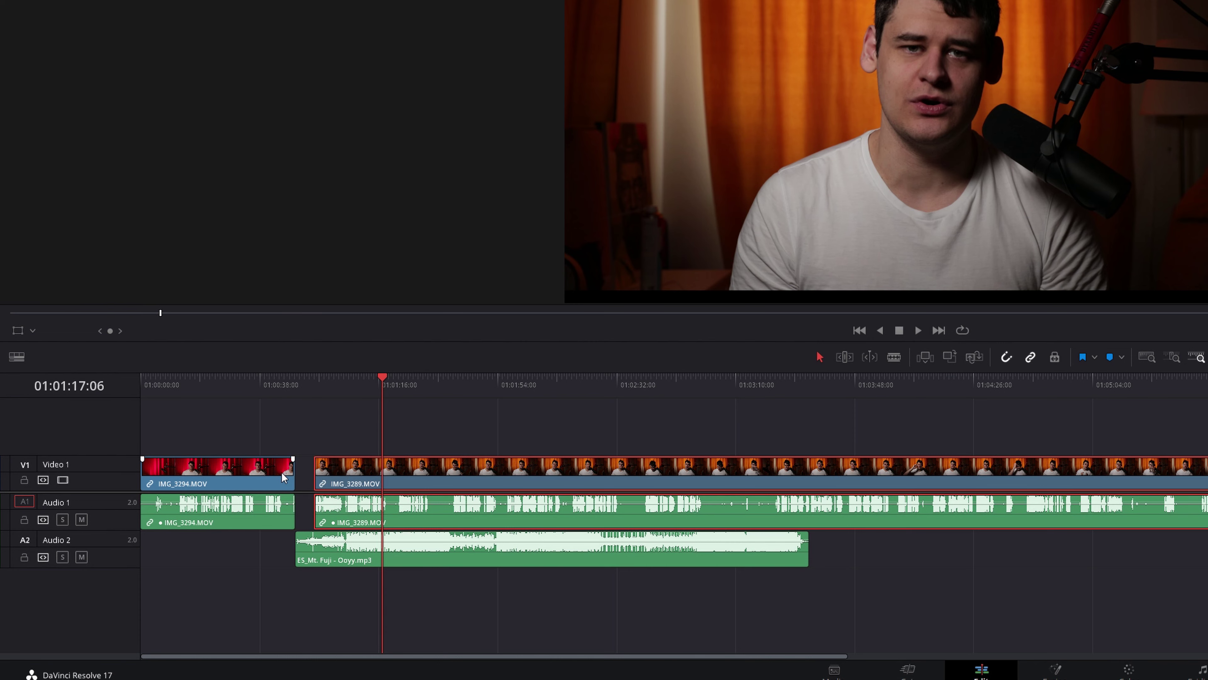
Move the IMG_3289.MOV clip further along the timeline and extend the end of IMG_3294.MOV to meet it
{"action": "left_click", "coordinate": [304, 482]}
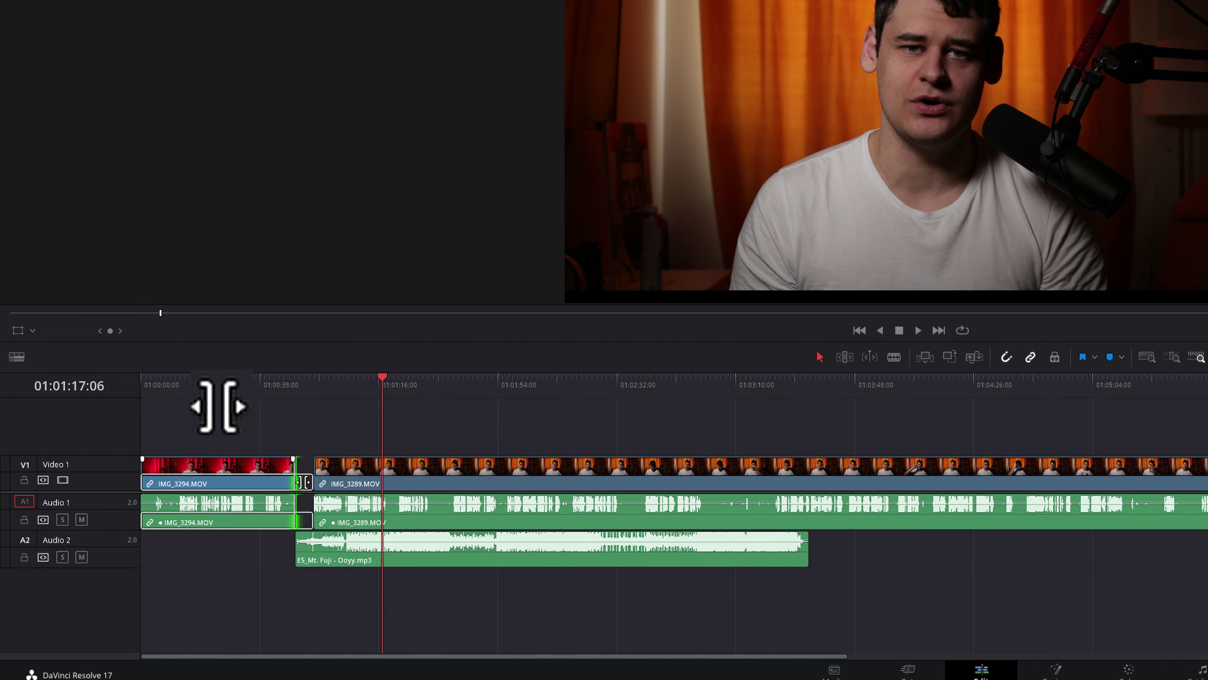
{"action": "left_click_drag", "start_coordinate": [303, 482], "coordinate": [361, 478]}
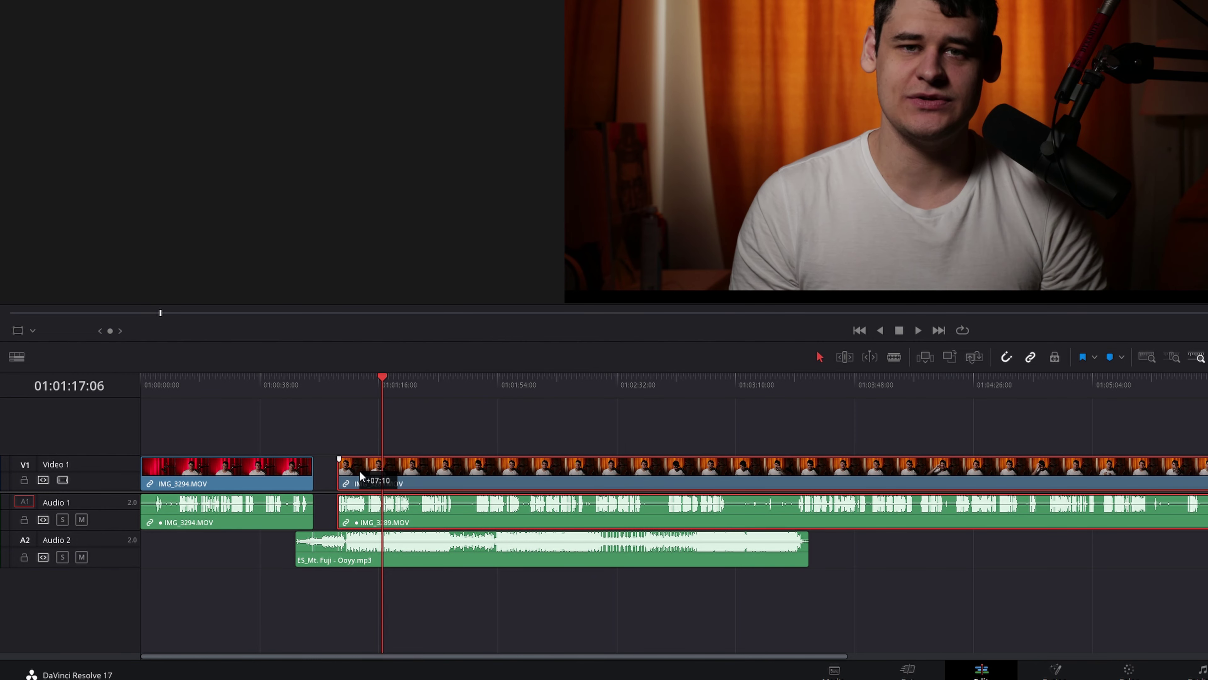
{"action": "left_click", "coordinate": [310, 477]}
{"action": "left_click_drag", "start_coordinate": [309, 477], "coordinate": [459, 476]}
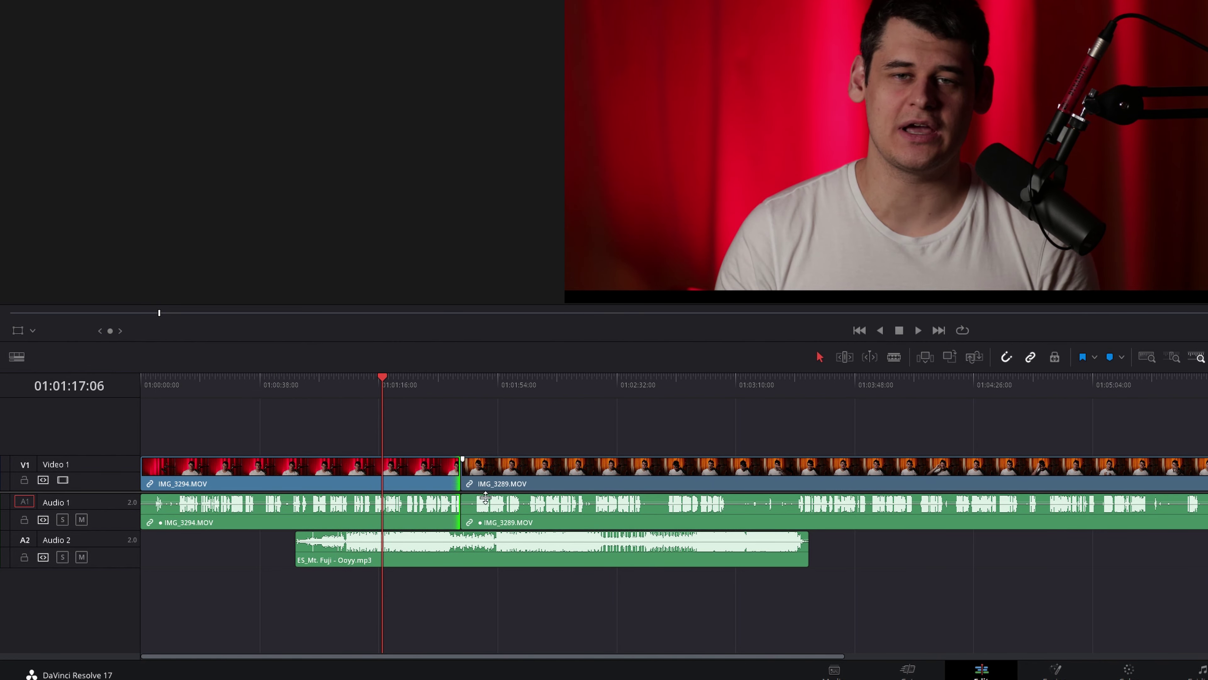
Cut the IMG_3294.MOV clip at three points with the blade tool, and at the playhead at 01:01:17:06 and 01:01:27:22
{"action": "left_click", "coordinate": [896, 357]}
{"action": "left_click", "coordinate": [230, 477]}
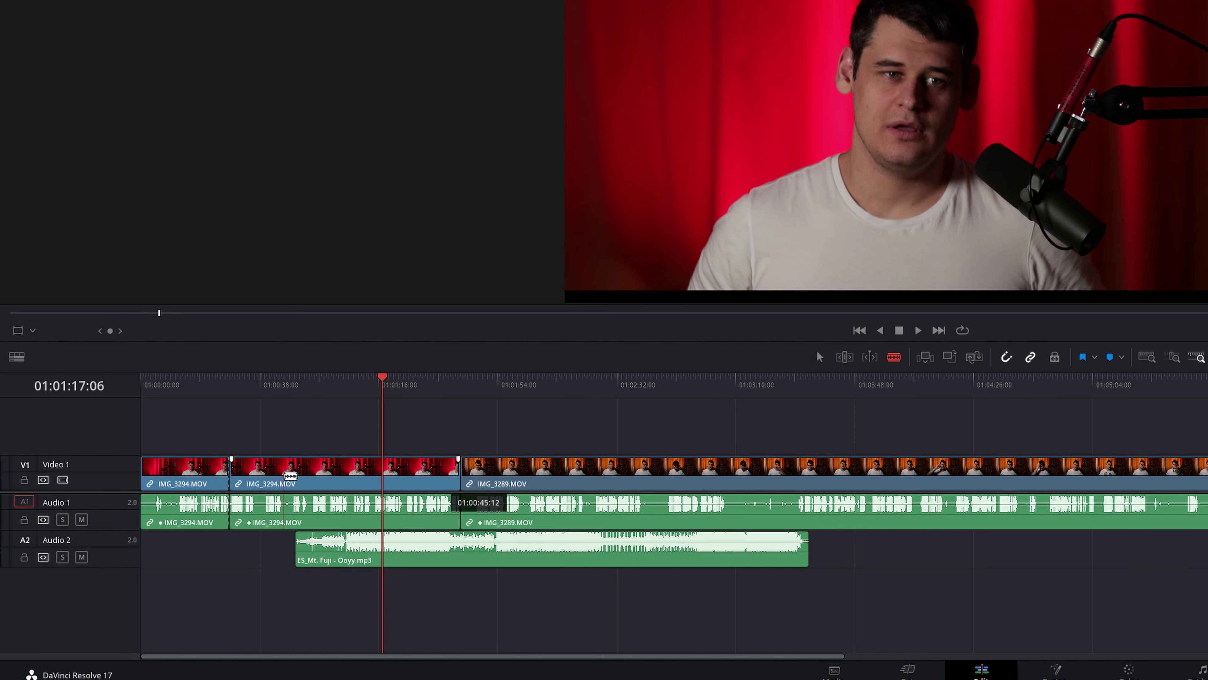
{"action": "left_click", "coordinate": [285, 475]}
{"action": "left_click", "coordinate": [339, 474]}
{"action": "key", "text": "a"}
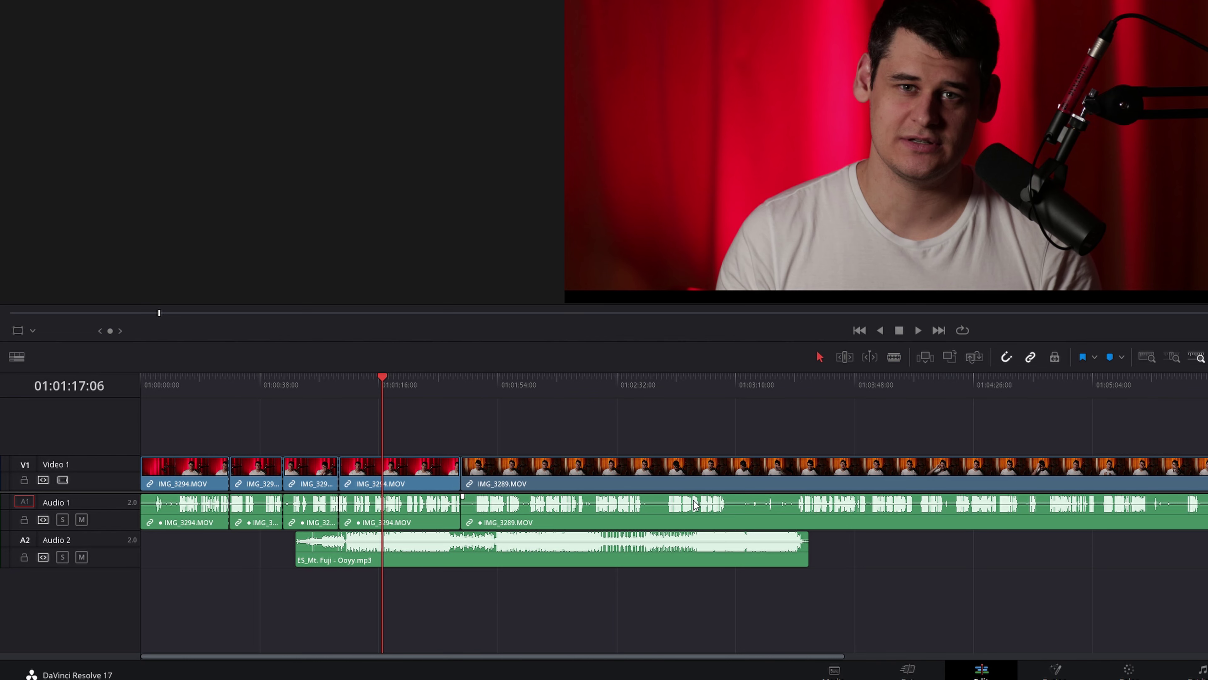
{"action": "left_click", "coordinate": [414, 477]}
{"action": "key", "text": "ctrl+b"}
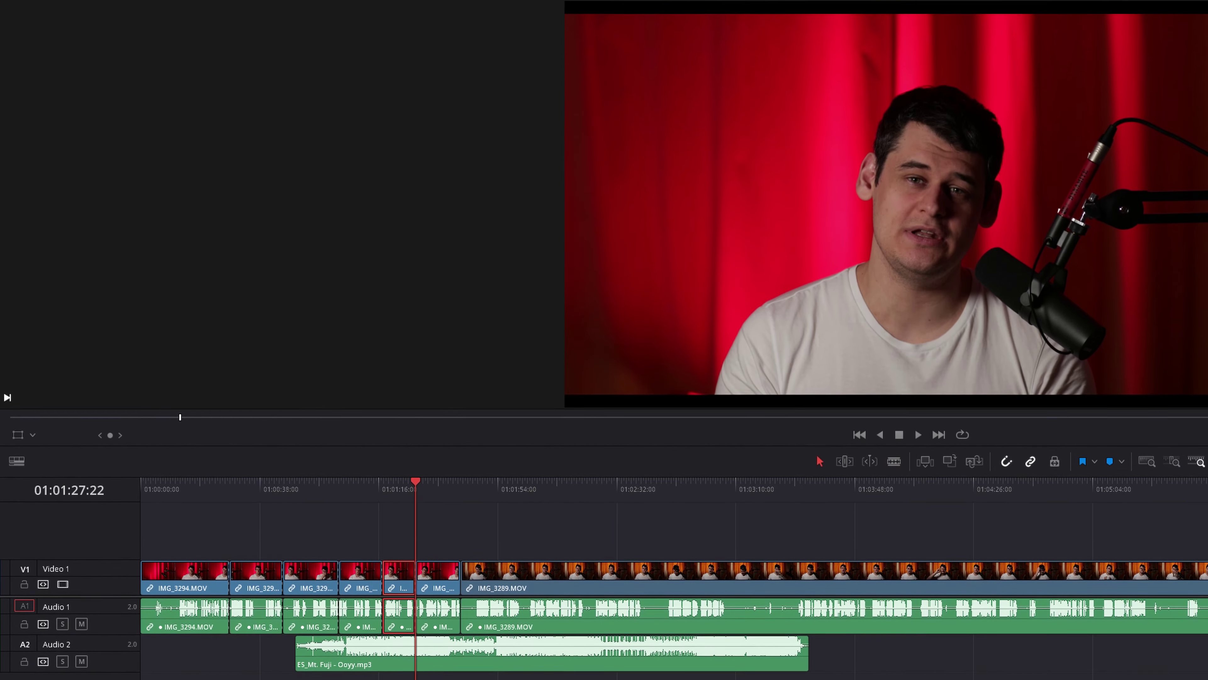
Look through the File, Edit and Trim command shortcuts in Keyboard Customization
{"action": "left_click", "coordinate": [31, 15]}
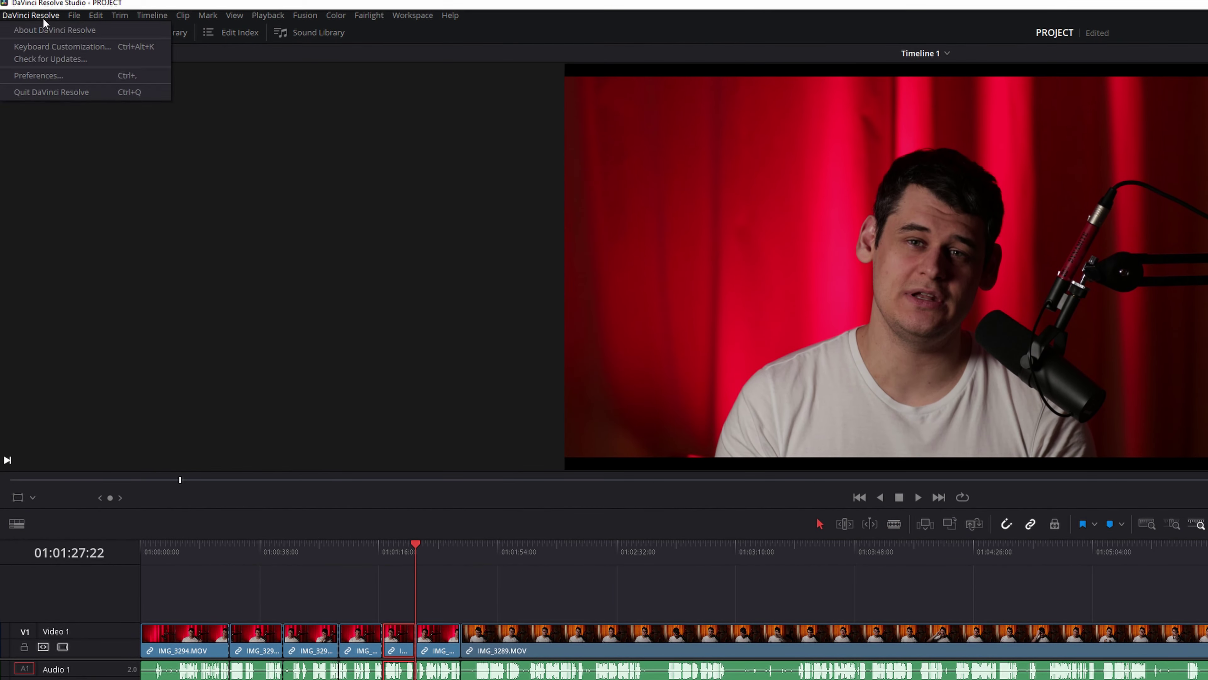
{"action": "left_click", "coordinate": [48, 47]}
{"action": "left_click", "coordinate": [1038, 437]}
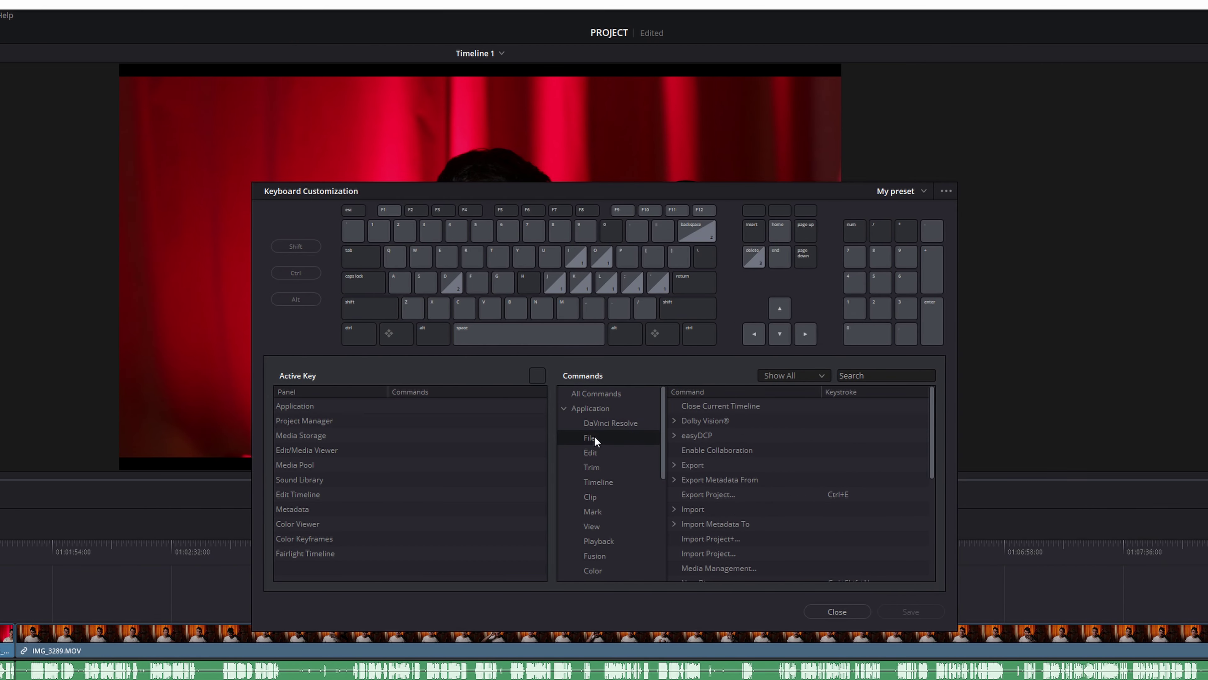
{"action": "left_click", "coordinate": [601, 455]}
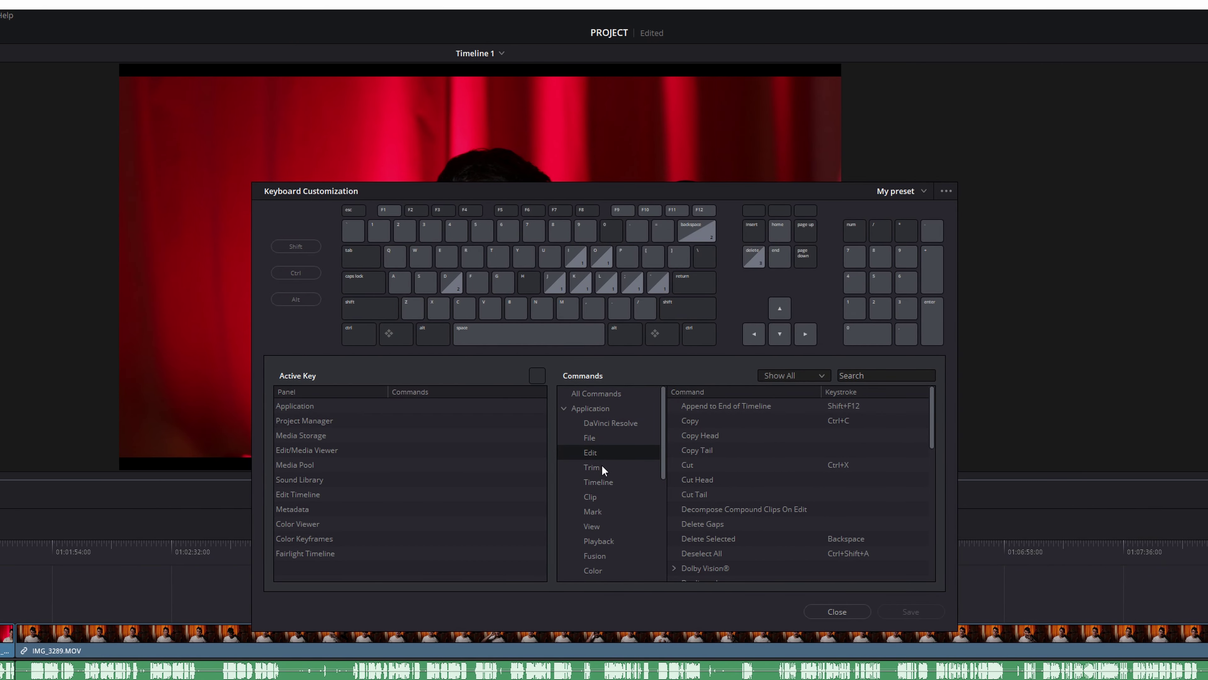
{"action": "left_click", "coordinate": [602, 469]}
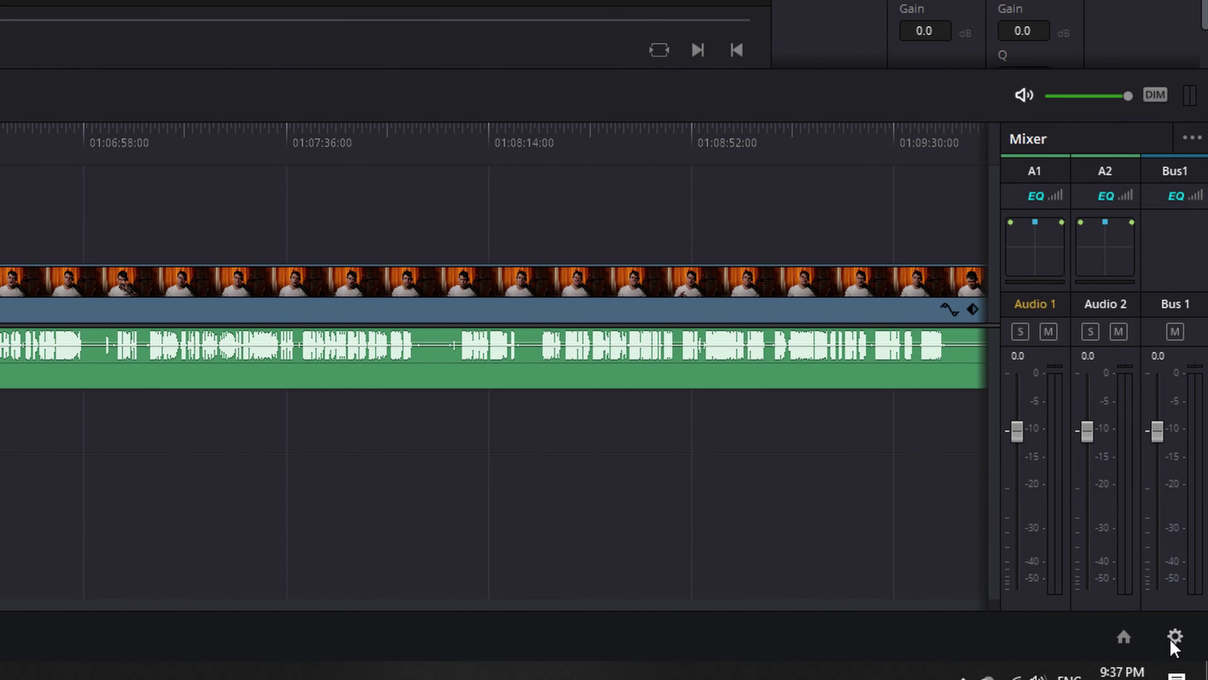
Look through the project settings from Master Settings to Camera RAW, and leave them without saving
{"action": "left_click", "coordinate": [1173, 636]}
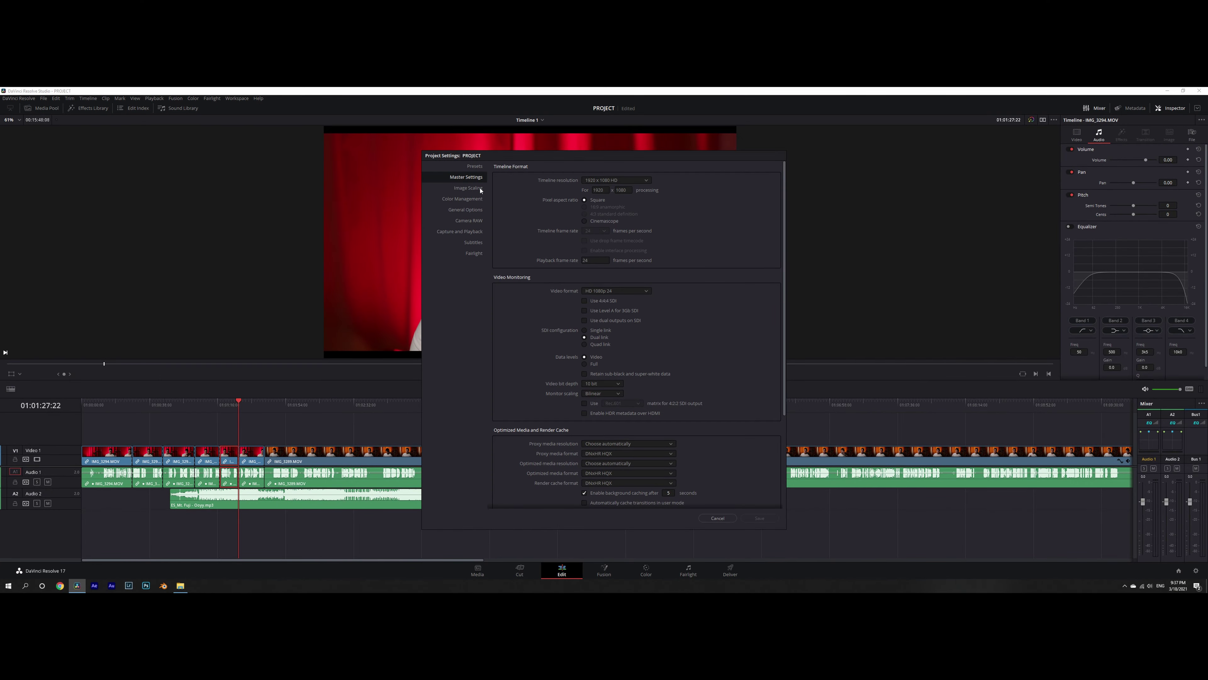
{"action": "left_click", "coordinate": [481, 191]}
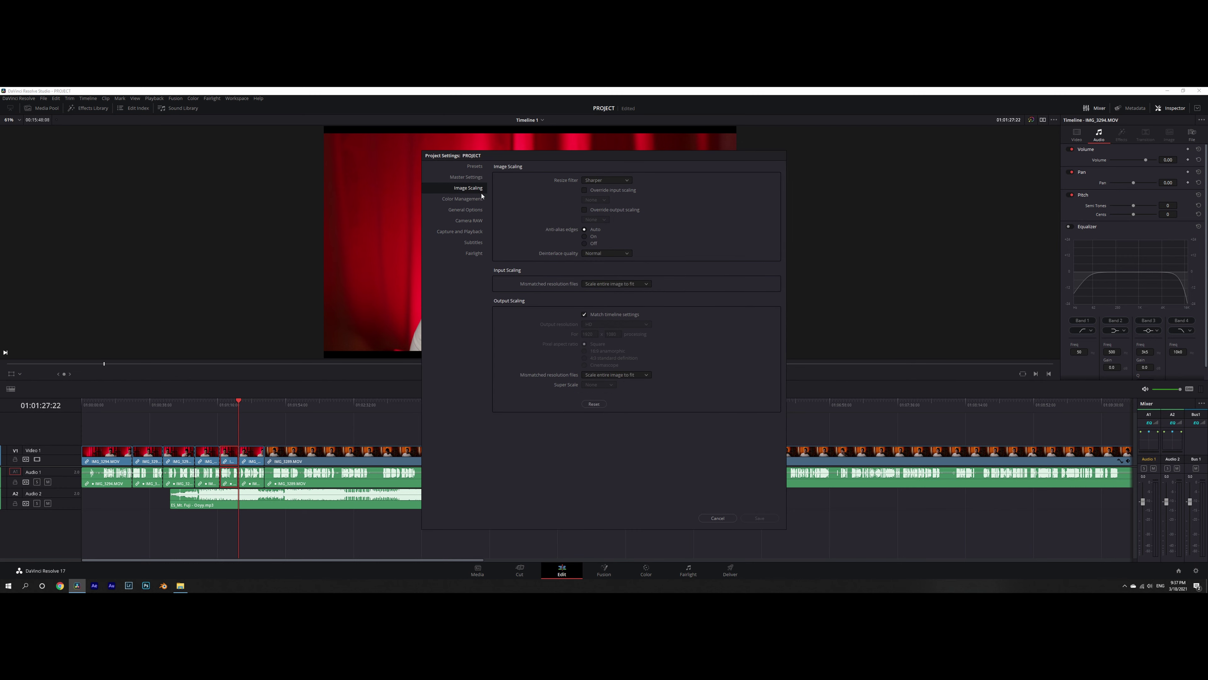
{"action": "left_click", "coordinate": [480, 200]}
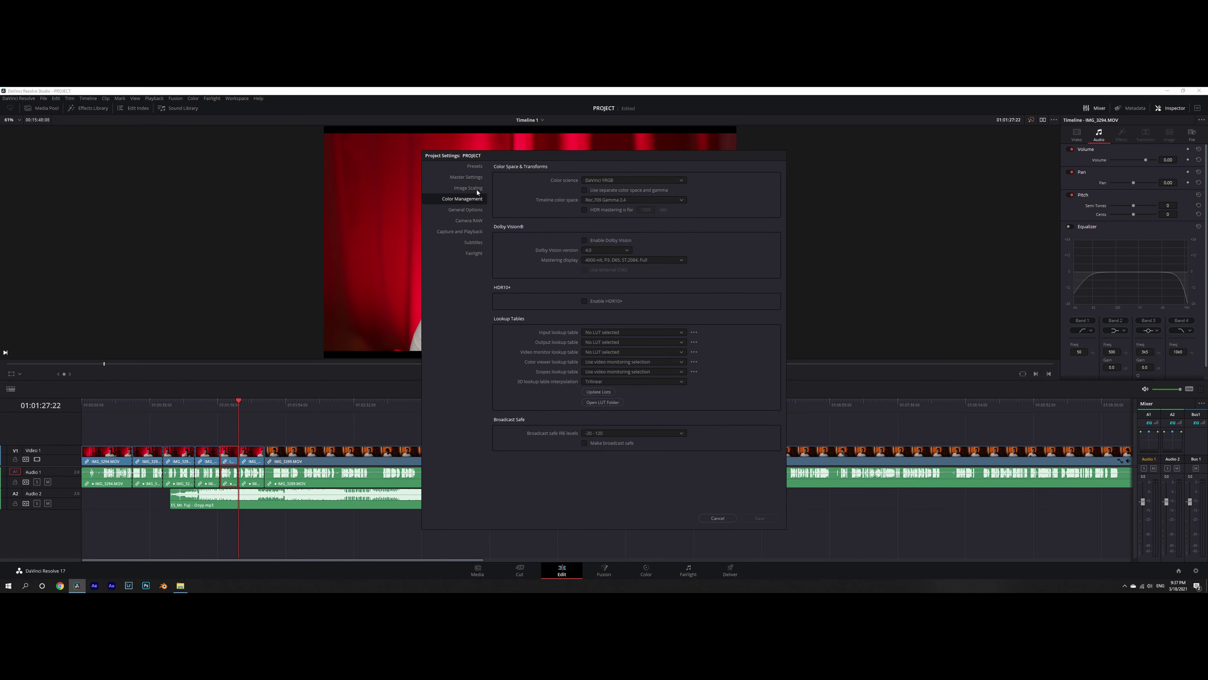
{"action": "left_click", "coordinate": [474, 211]}
{"action": "left_click", "coordinate": [474, 221]}
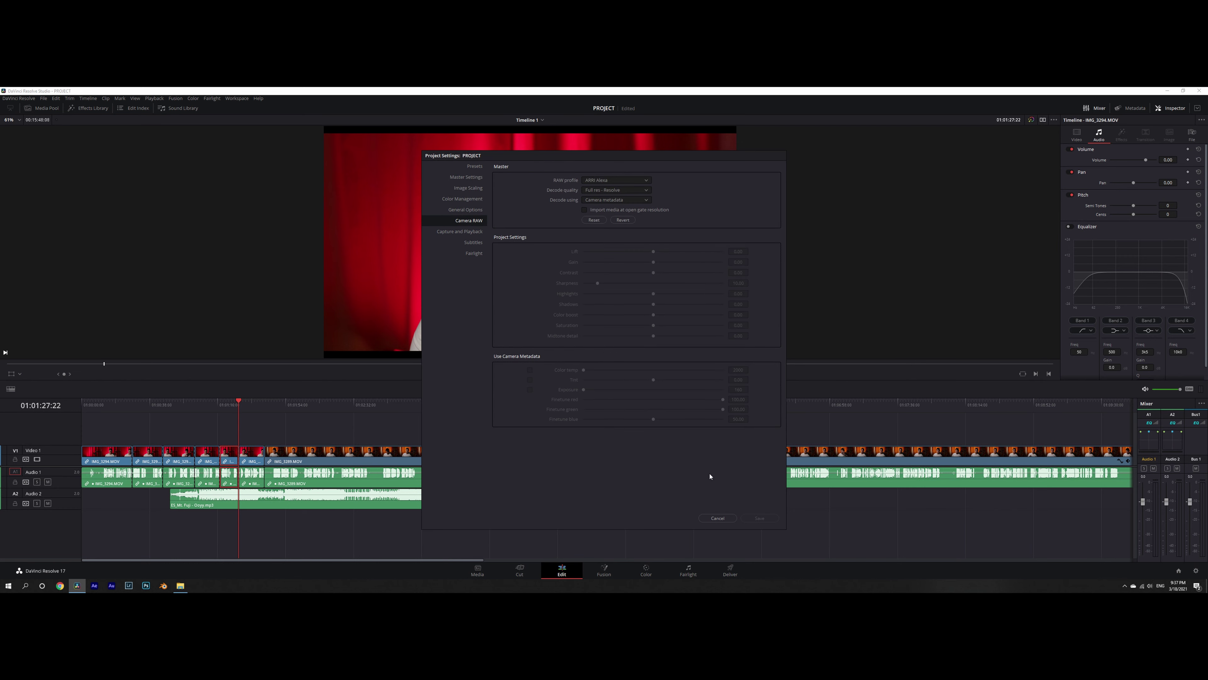
{"action": "left_click", "coordinate": [718, 519]}
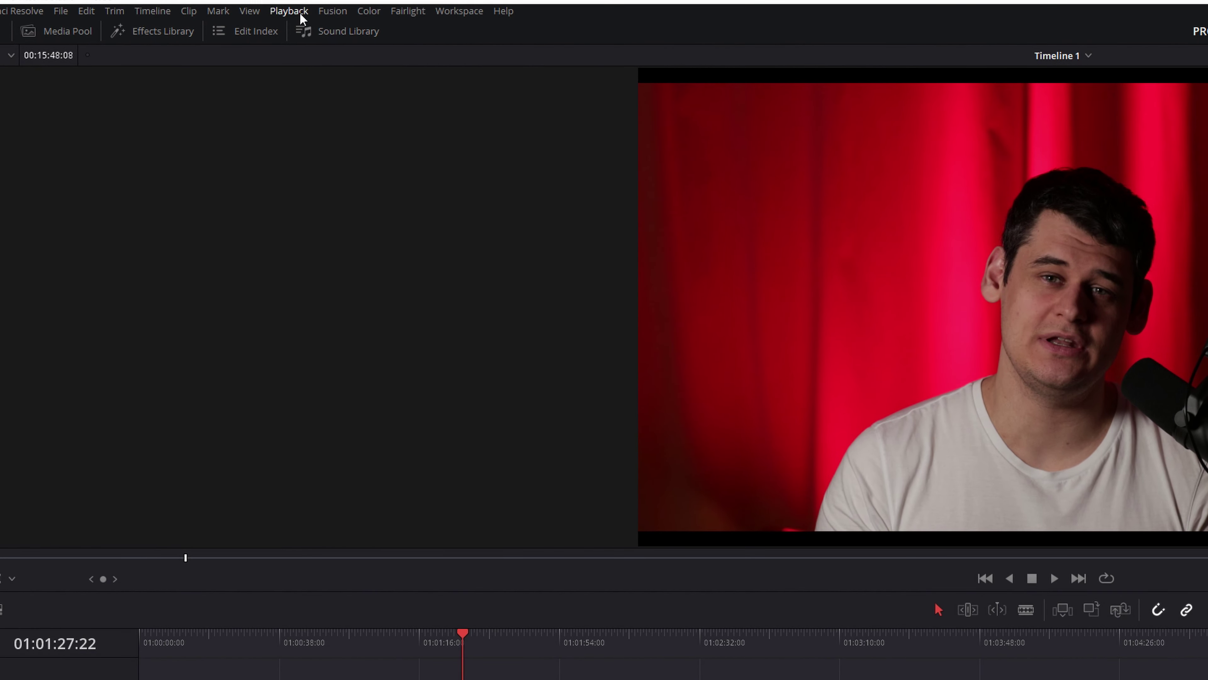
Set the Timeline Proxy Mode to Quarter Resolution and check the Generate Optimized Media option for the selected IMG_3294.MOV segment
{"action": "left_click", "coordinate": [300, 14]}
{"action": "mouse_move", "coordinate": [317, 61]}
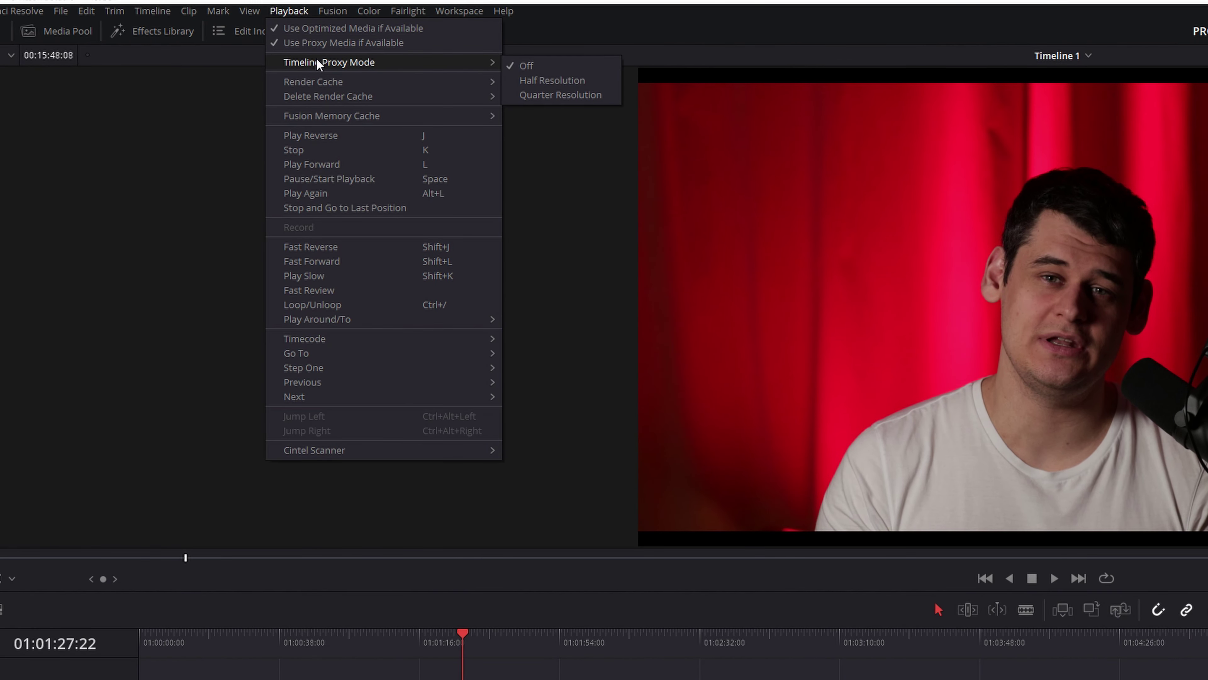
{"action": "left_click", "coordinate": [570, 96]}
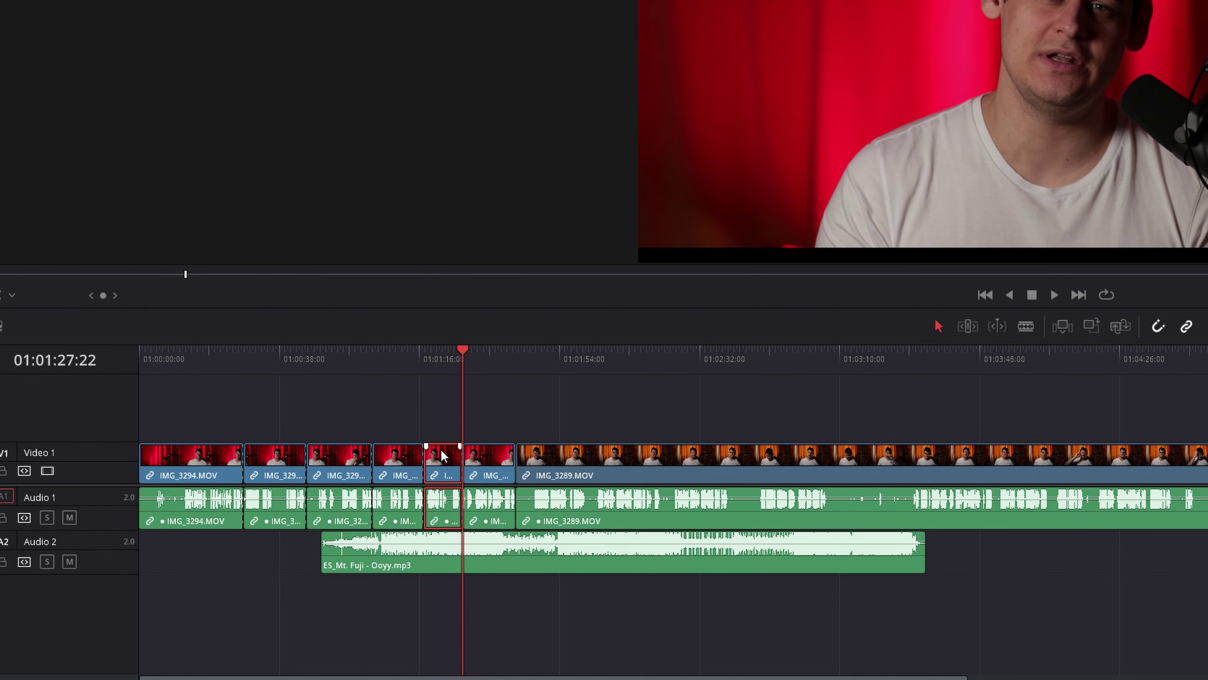
{"action": "right_click", "coordinate": [437, 604]}
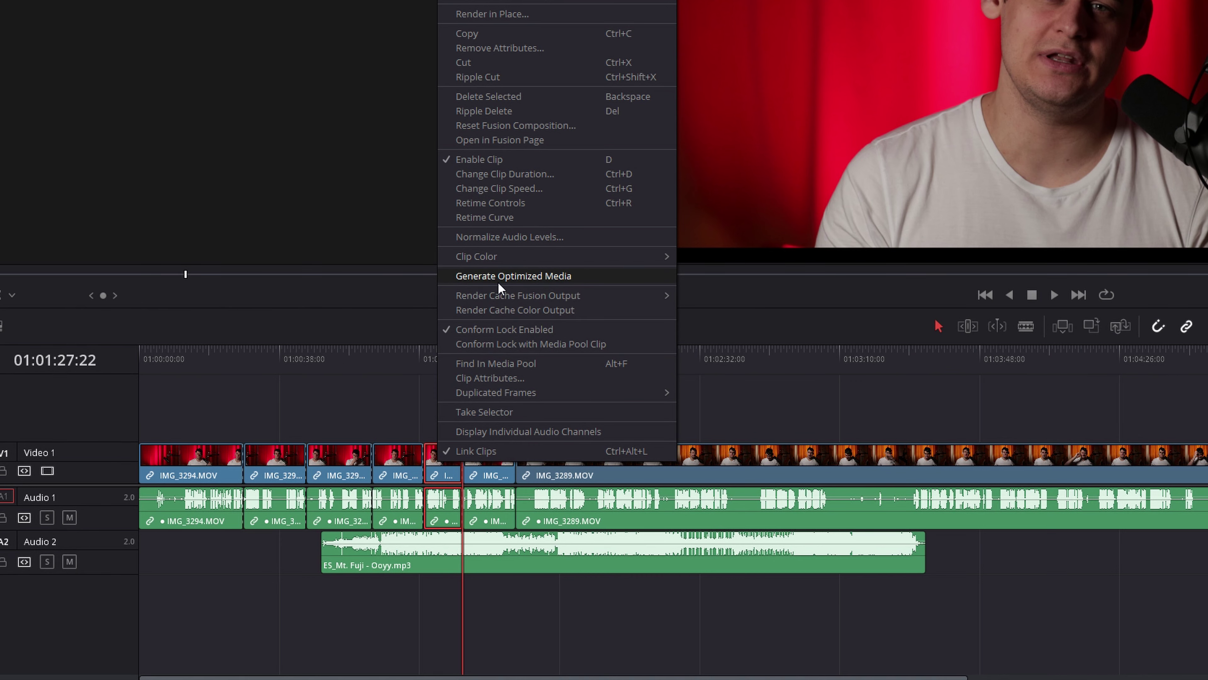
{"action": "left_click", "coordinate": [791, 387]}
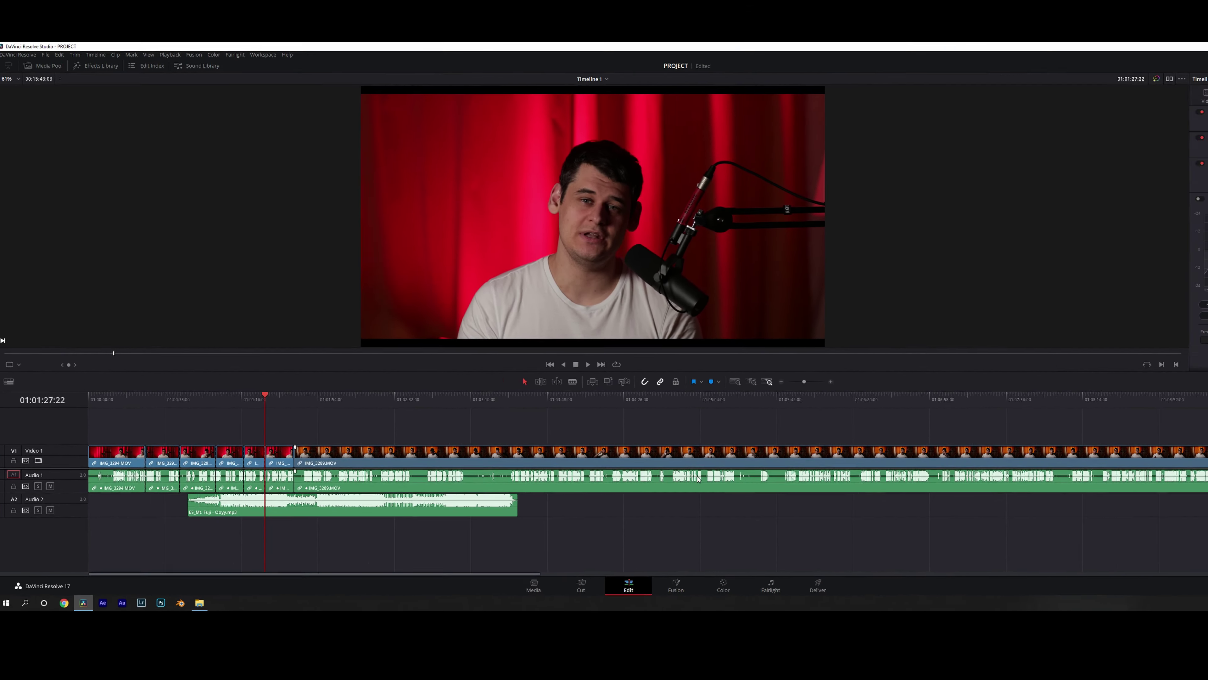
Open the Fusion Composition clip on the Fusion page and show the Effects Library
{"action": "scroll", "coordinate": [626, 475], "scroll_direction": "down", "scroll_amount": 3}
{"action": "scroll", "coordinate": [625, 475], "scroll_direction": "down", "scroll_amount": 2}
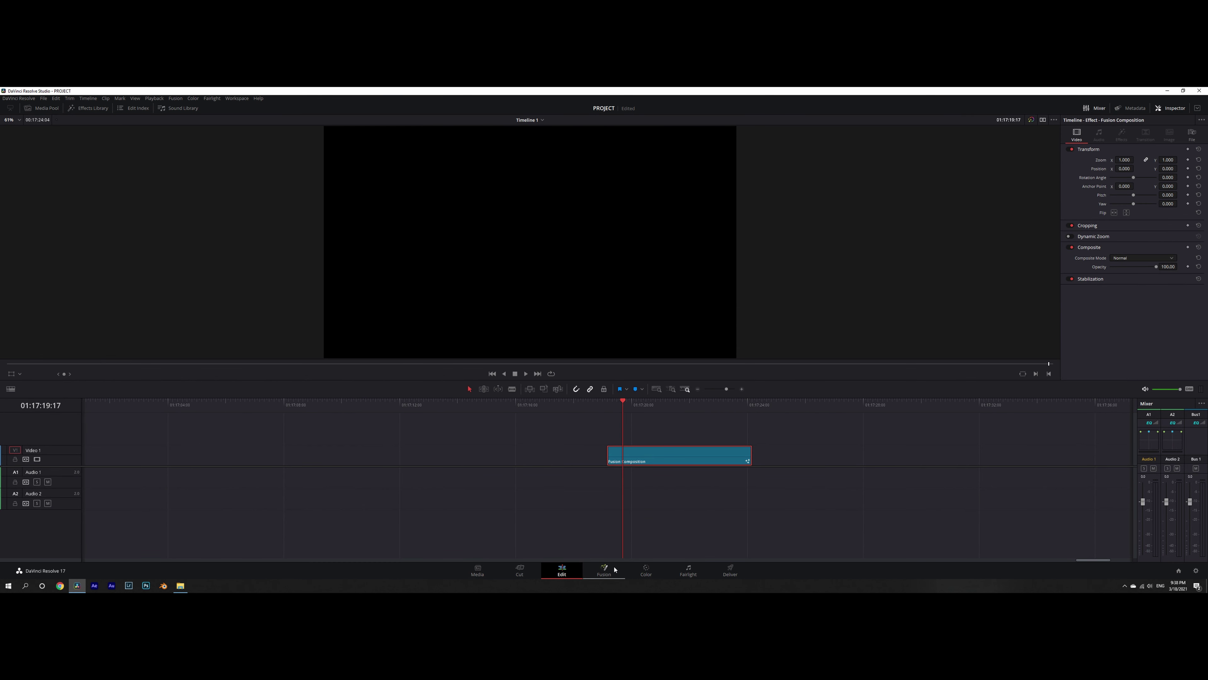
{"action": "left_click", "coordinate": [608, 570]}
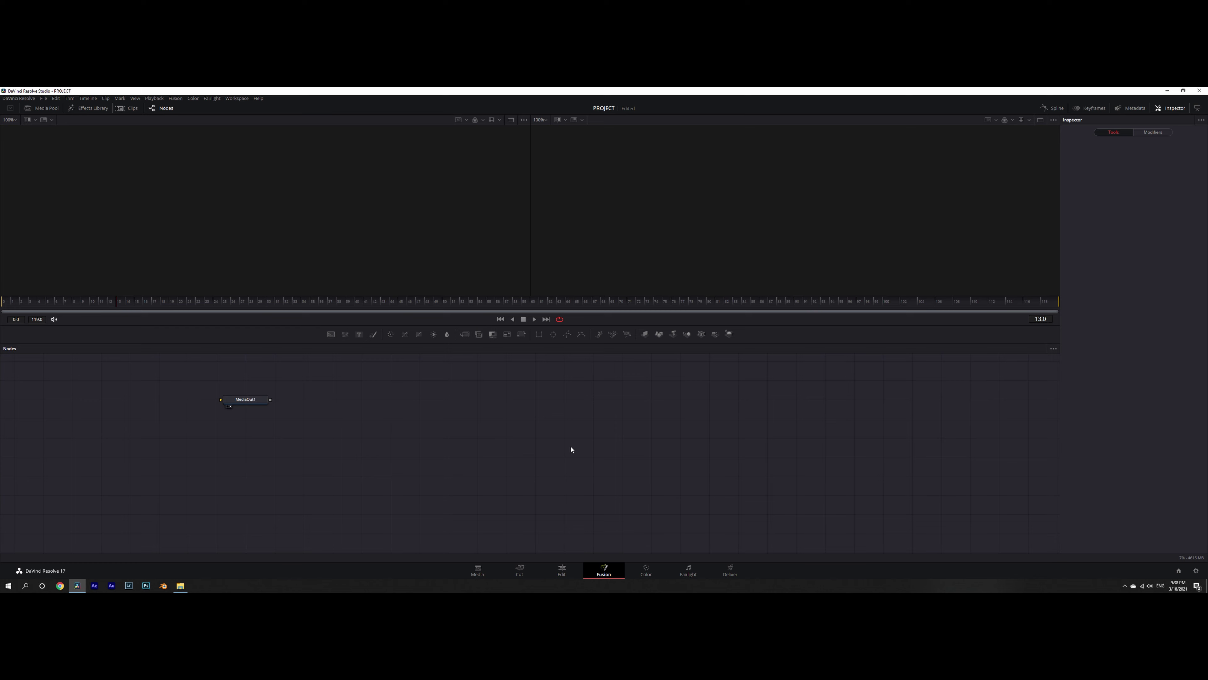
{"action": "left_click_drag", "start_coordinate": [406, 444], "coordinate": [889, 477]}
{"action": "left_click", "coordinate": [94, 113]}
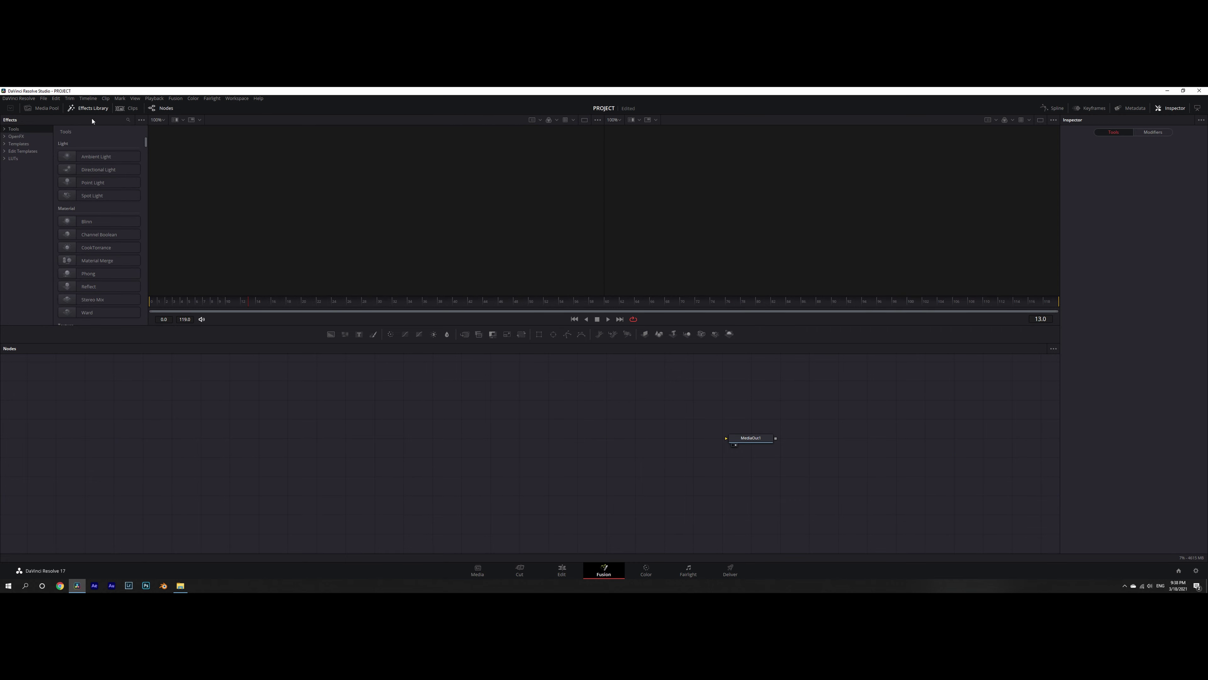
Look through the Templates, OpenFX and Edit Templates categories of the Effects Library
{"action": "left_click", "coordinate": [18, 143]}
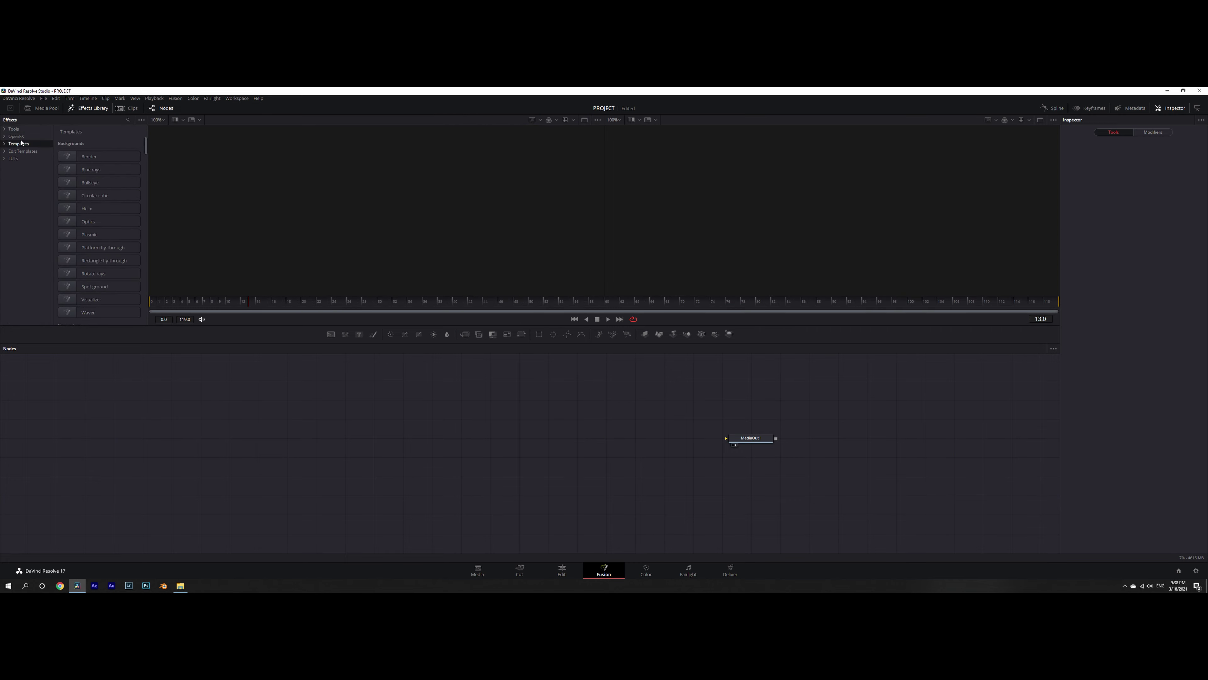
{"action": "left_click", "coordinate": [16, 137]}
{"action": "scroll", "coordinate": [94, 210], "scroll_direction": "down", "scroll_amount": 8}
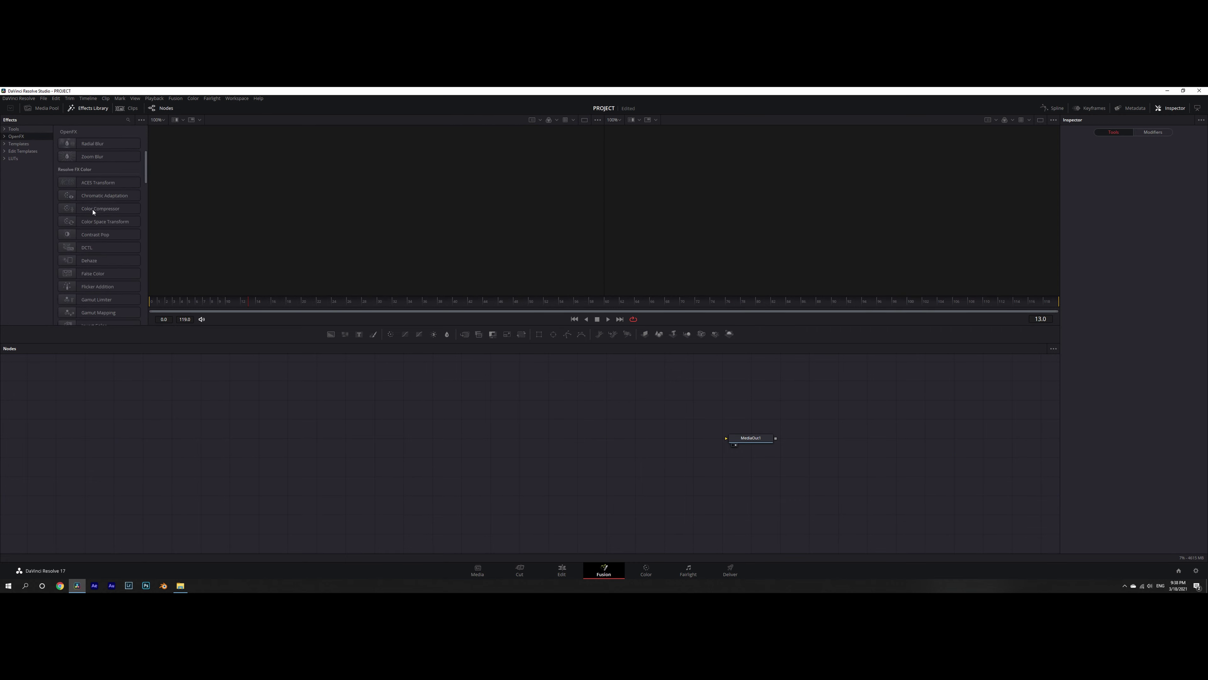
{"action": "scroll", "coordinate": [90, 210], "scroll_direction": "down", "scroll_amount": 5}
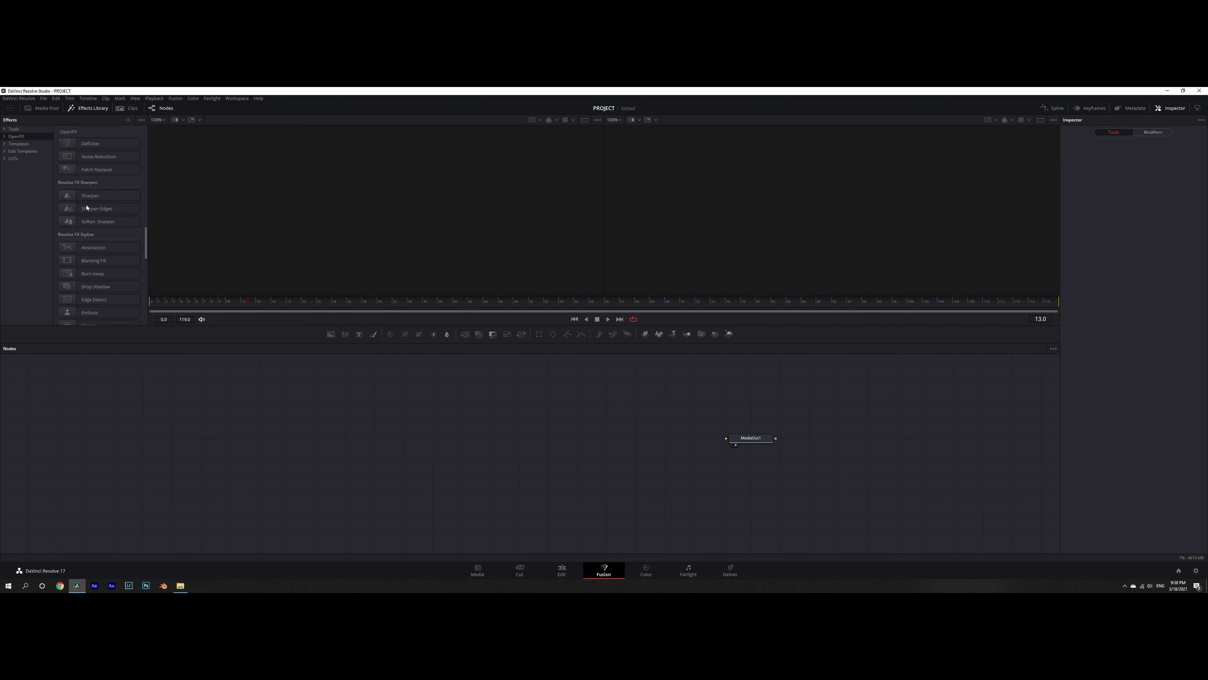
{"action": "left_click", "coordinate": [22, 151]}
{"action": "scroll", "coordinate": [102, 223], "scroll_direction": "down", "scroll_amount": 10}
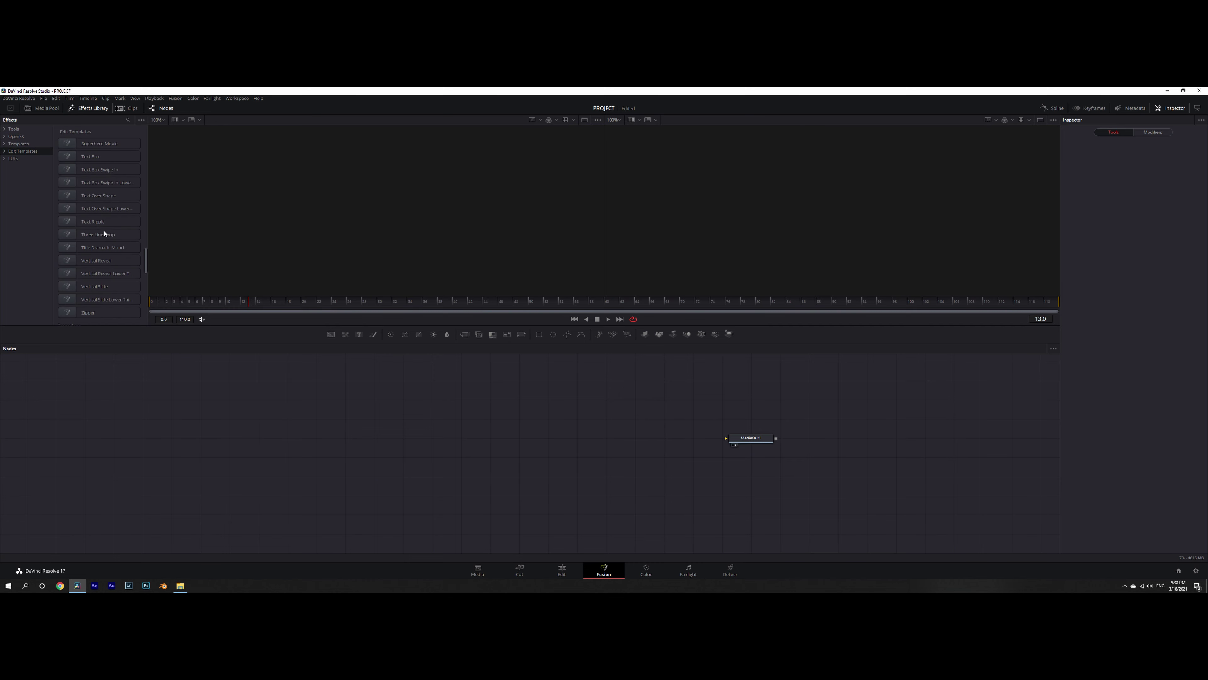
{"action": "scroll", "coordinate": [105, 233], "scroll_direction": "down", "scroll_amount": 5}
Add the Matrix template to the composition, connect it to the MediaOut1 node and play the result
{"action": "left_click", "coordinate": [11, 145]}
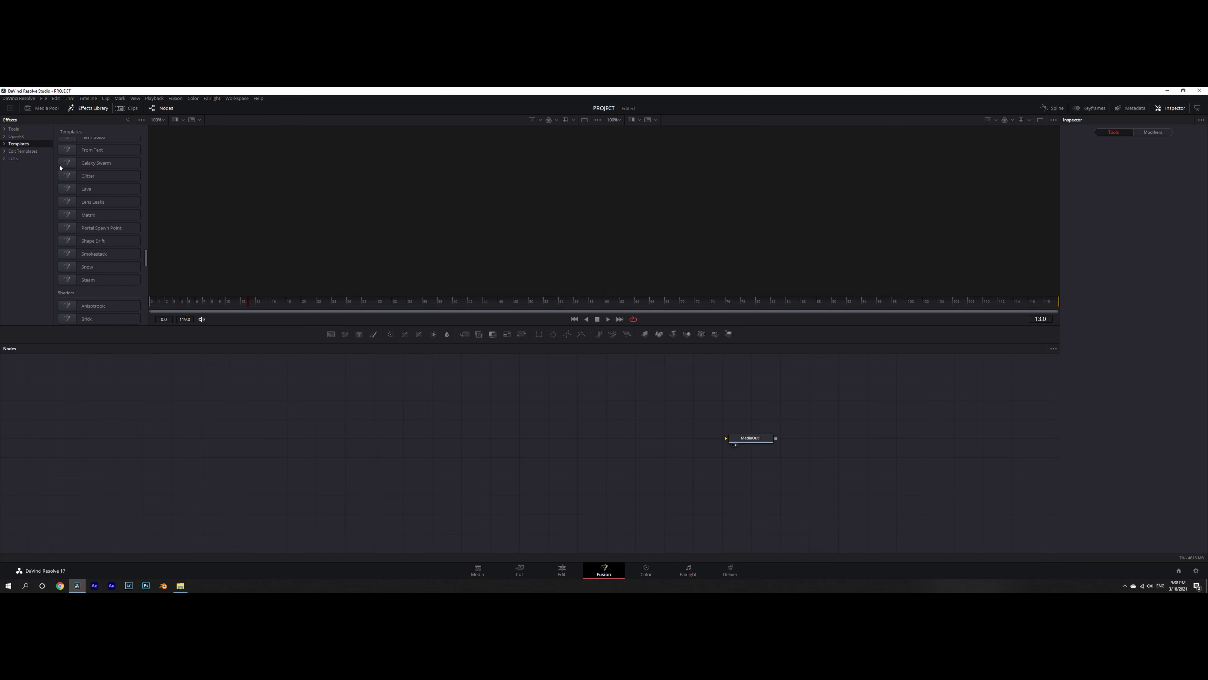
{"action": "scroll", "coordinate": [103, 224], "scroll_direction": "up", "scroll_amount": 5}
{"action": "left_click_drag", "start_coordinate": [90, 292], "coordinate": [726, 438]}
{"action": "key", "text": "space"}
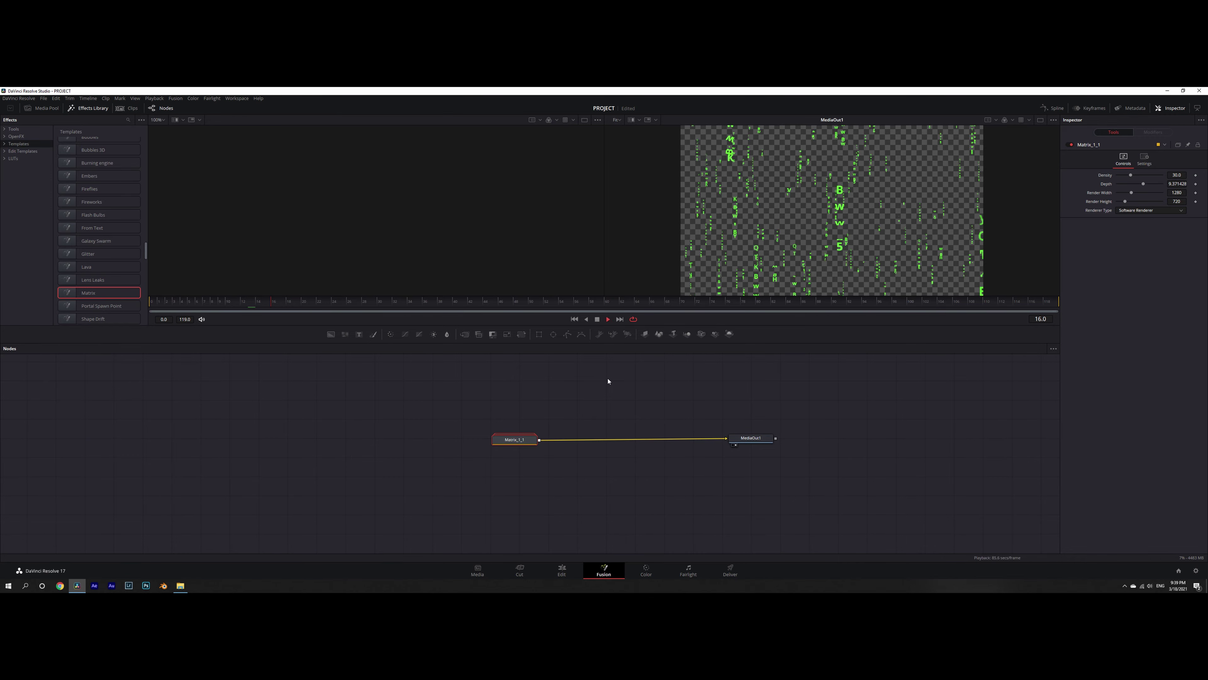
Stop playback, raise the Matrix density to about 41.6, reduce its render height slightly and preview the effect
{"action": "key", "text": "space"}
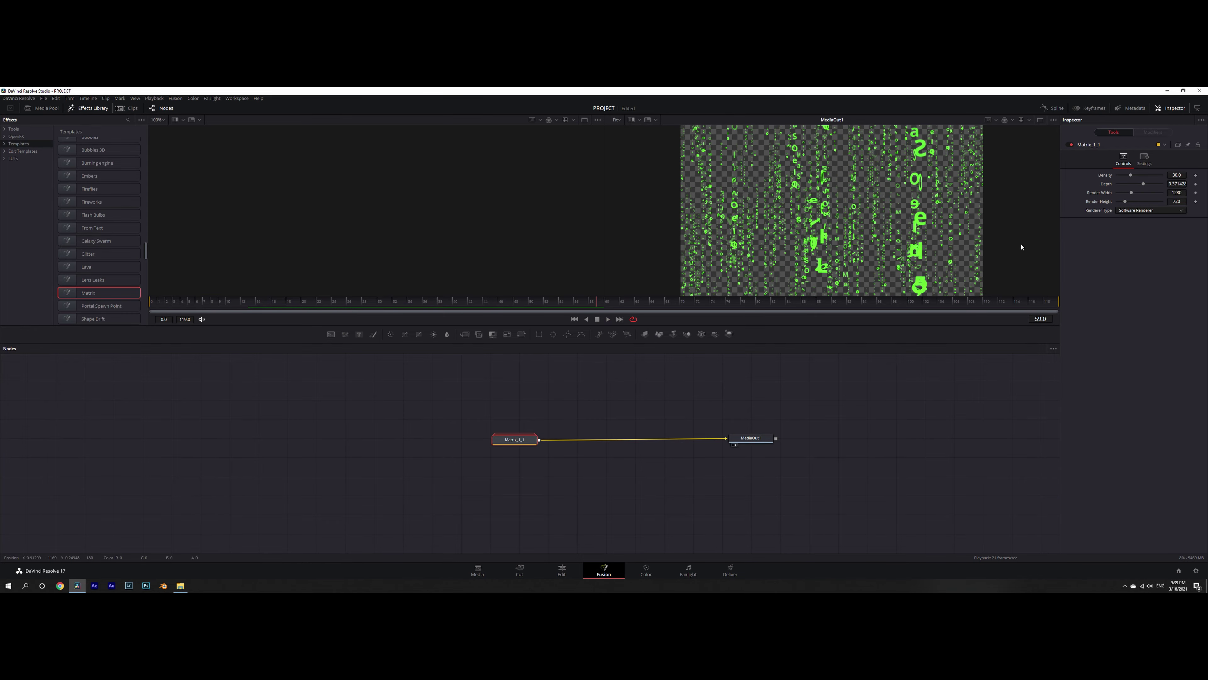
{"action": "left_click_drag", "start_coordinate": [1130, 176], "coordinate": [1123, 201]}
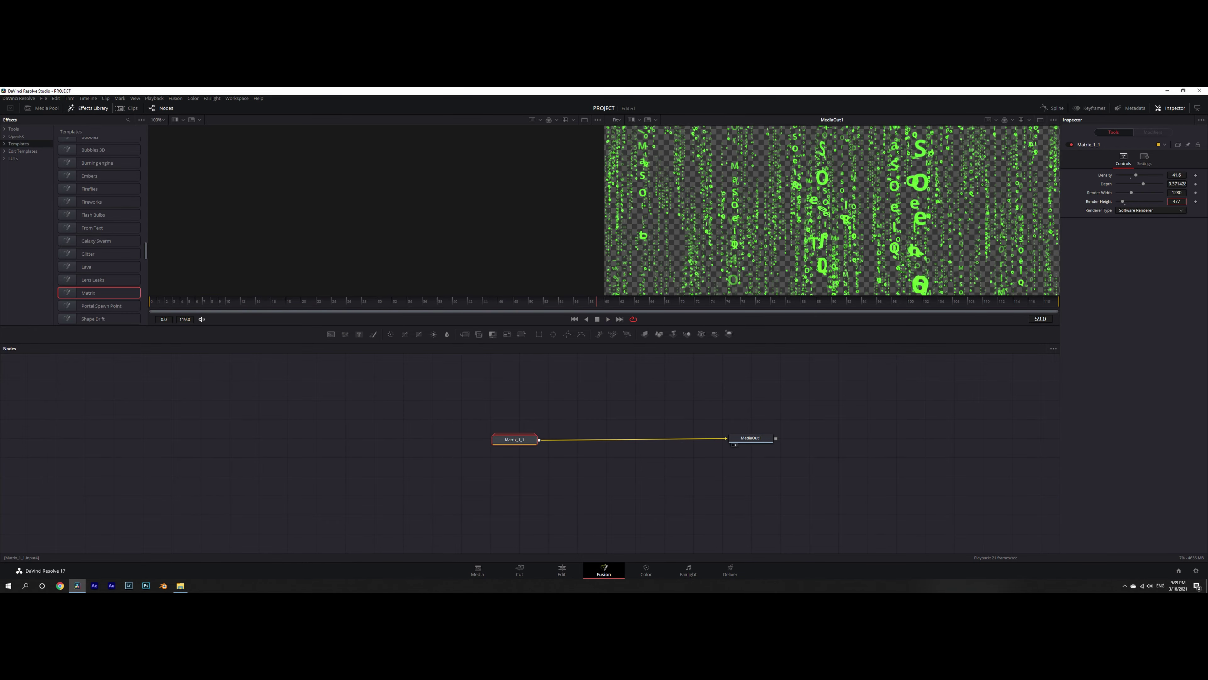
{"action": "key", "text": "space"}
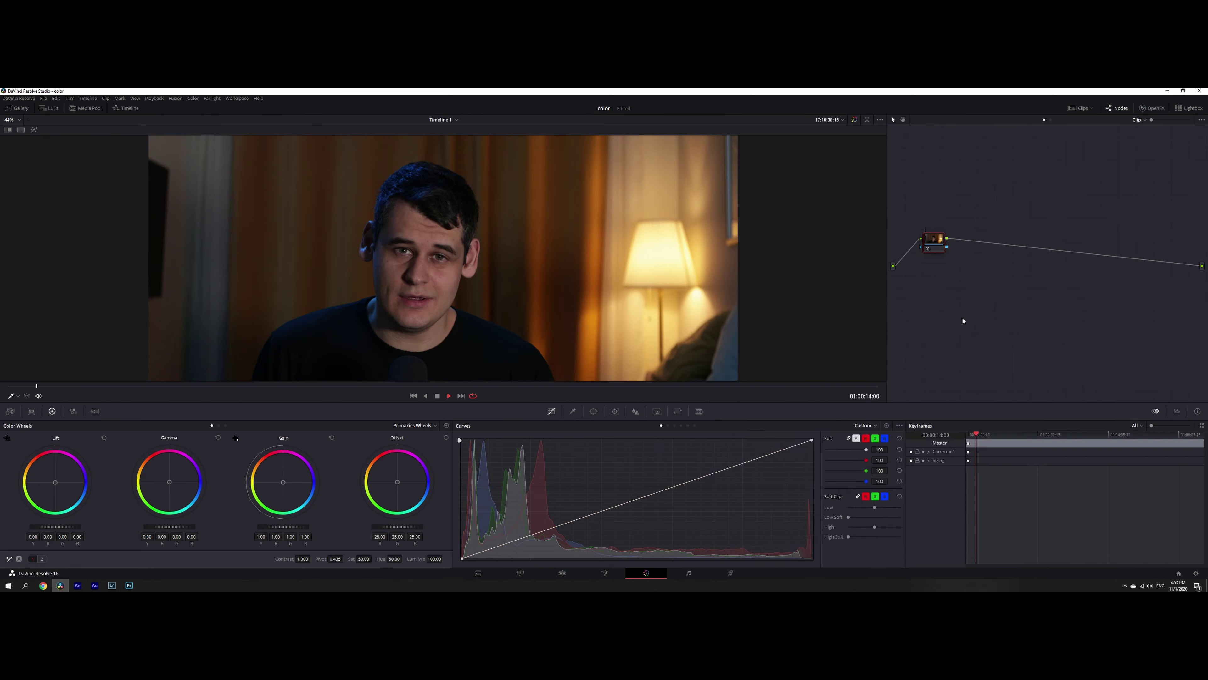
Grade the portrait clip on the Color page with exp, sat, skin and look adj nodes, and pull down the vignette node's custom curve
{"action": "key", "text": "ctrl+shift+w"}
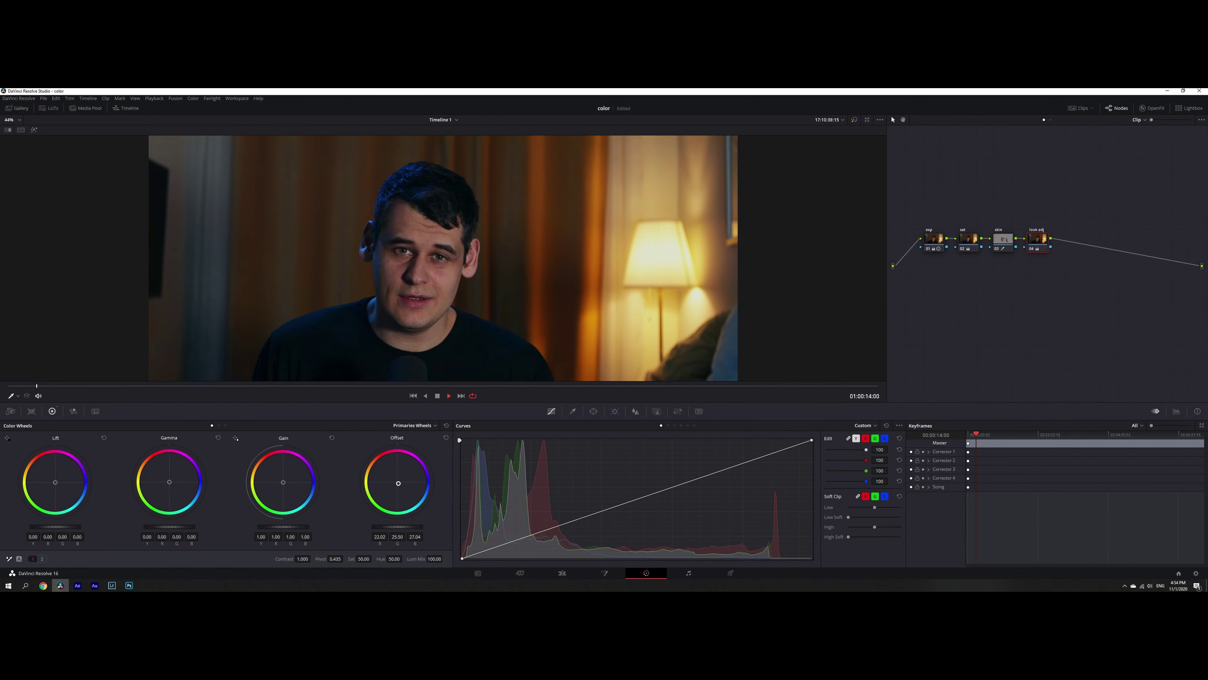
{"action": "left_click", "coordinate": [1002, 239]}
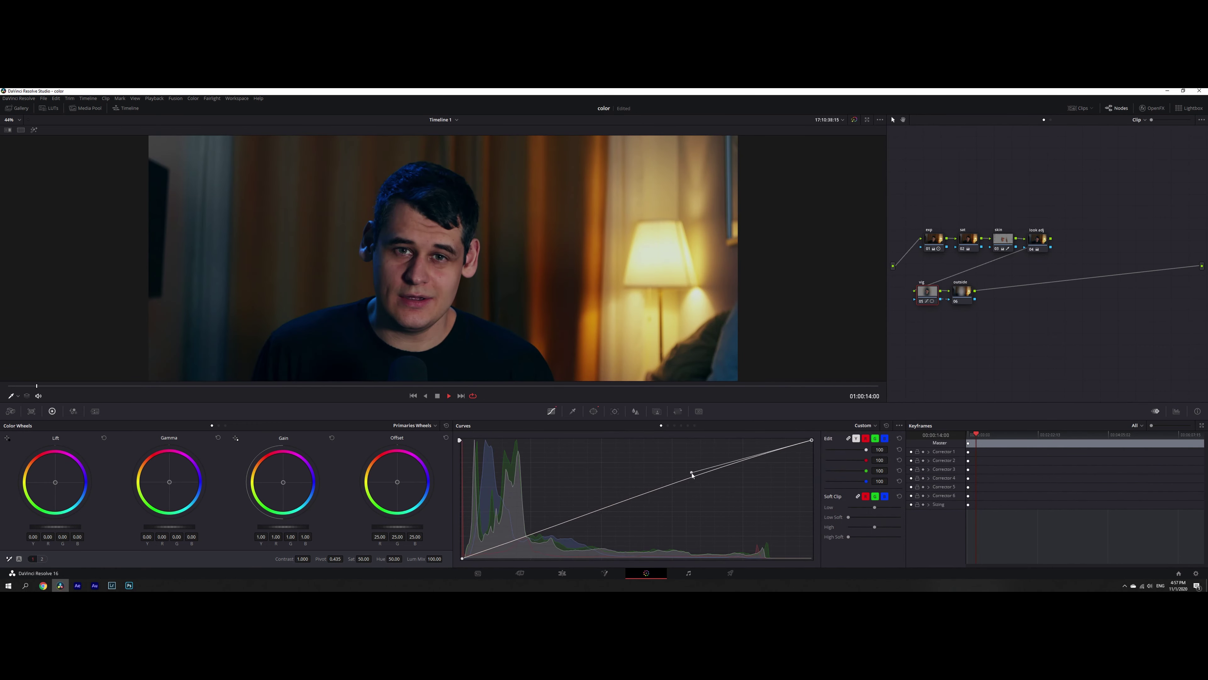
{"action": "left_click_drag", "start_coordinate": [693, 473], "coordinate": [552, 539]}
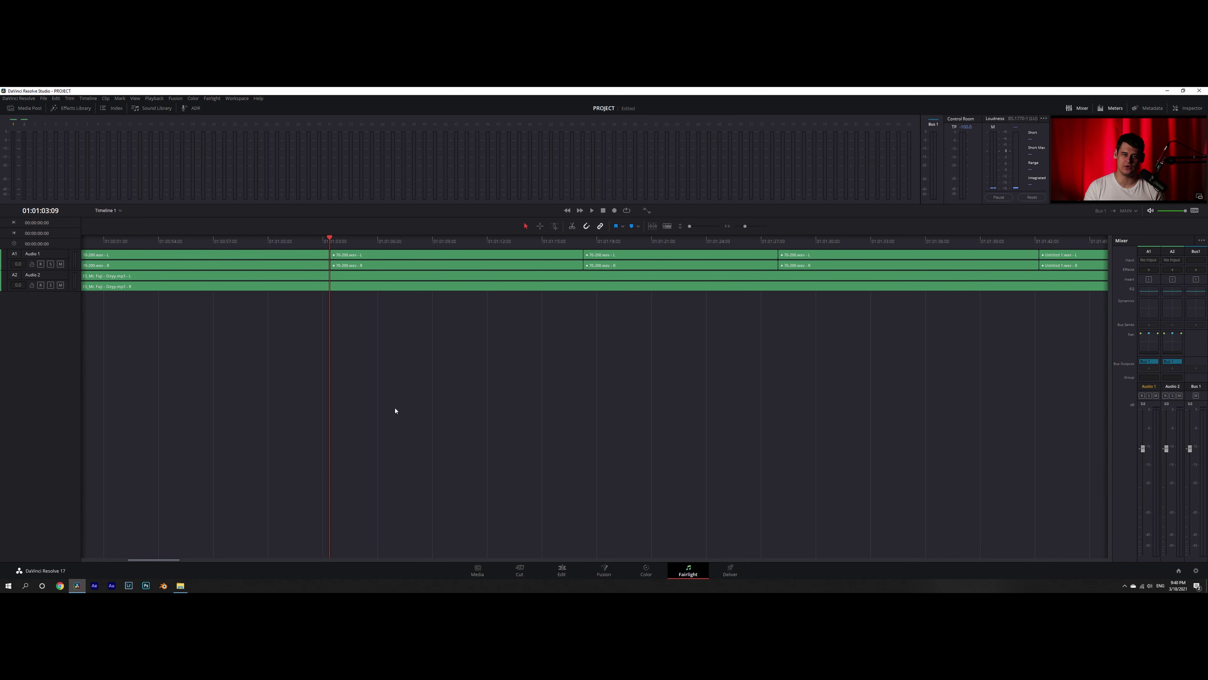
Apply the De-Esser from the Fairlight FX to the Mt. Fuji music clip on Audio 2, keeping its default settings
{"action": "left_click", "coordinate": [71, 108]}
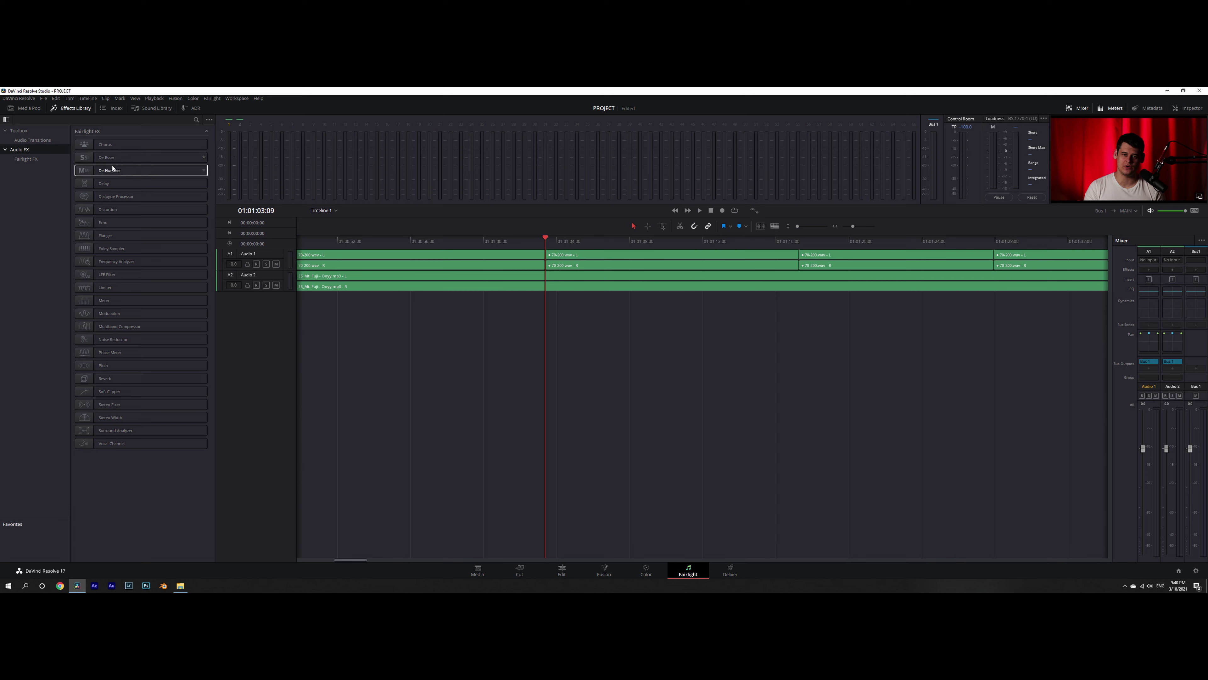
{"action": "left_click_drag", "start_coordinate": [109, 158], "coordinate": [394, 278]}
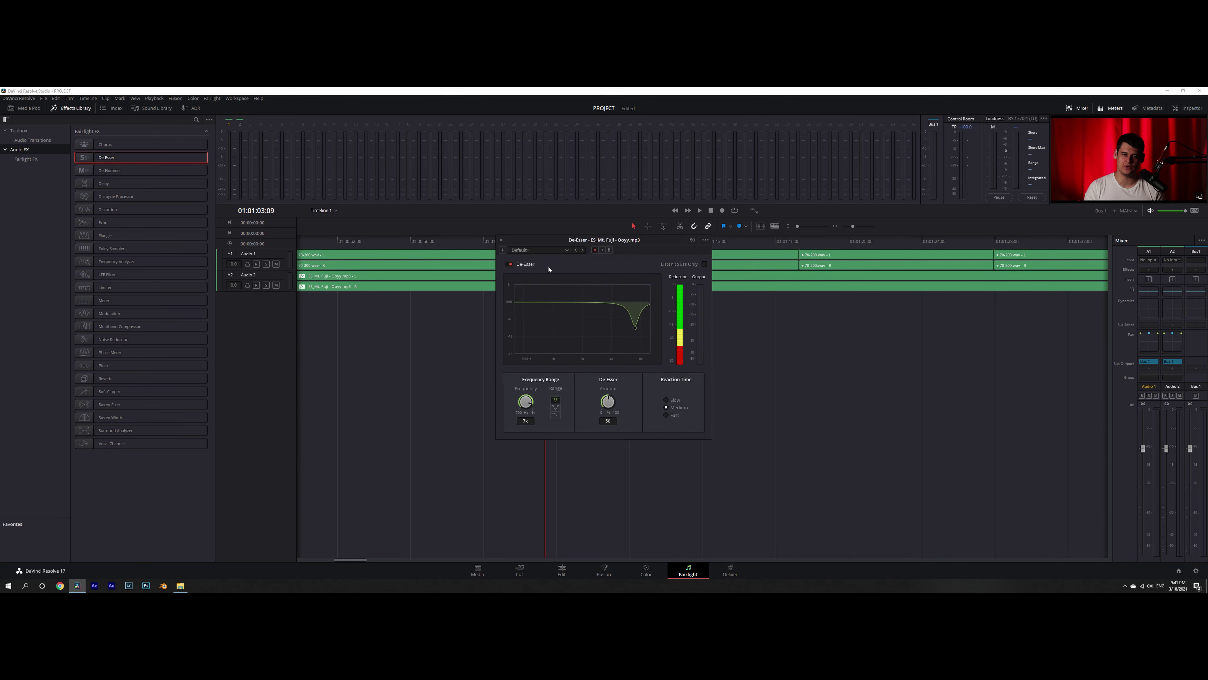
{"action": "left_click", "coordinate": [501, 240]}
{"action": "left_click", "coordinate": [72, 108]}
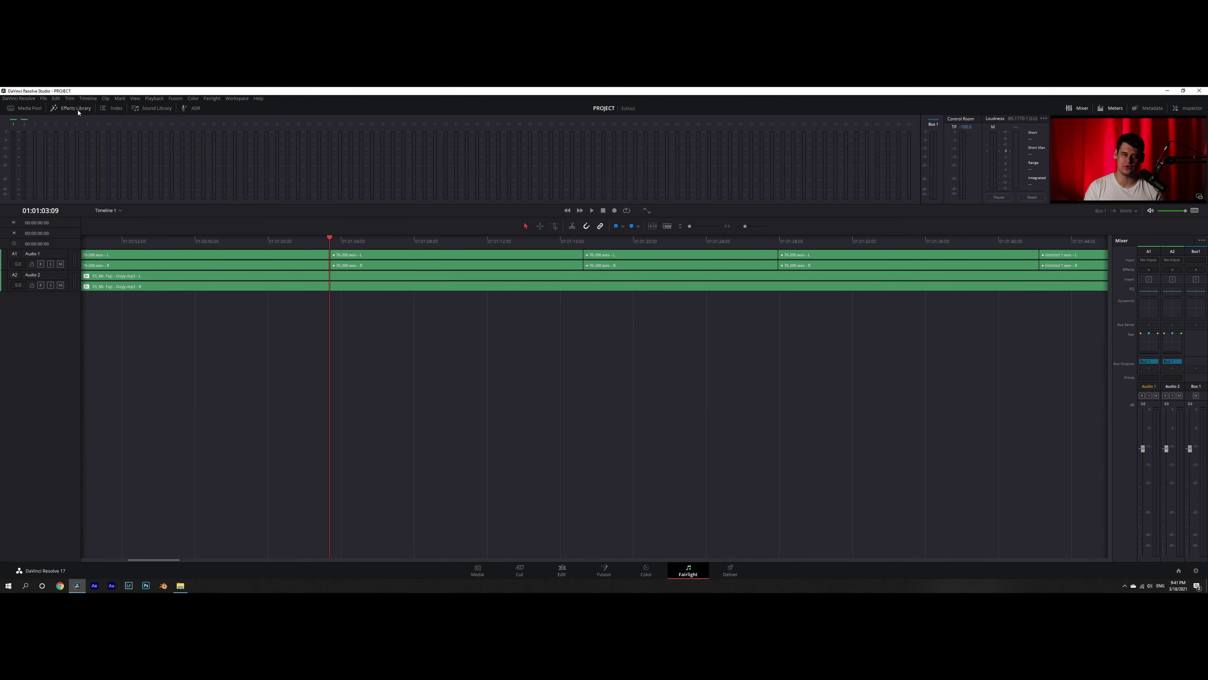
Look at the Noise Reduction effects and the Equalizer available for Audio 1 in the mixer, without changing them
{"action": "left_click", "coordinate": [1154, 253]}
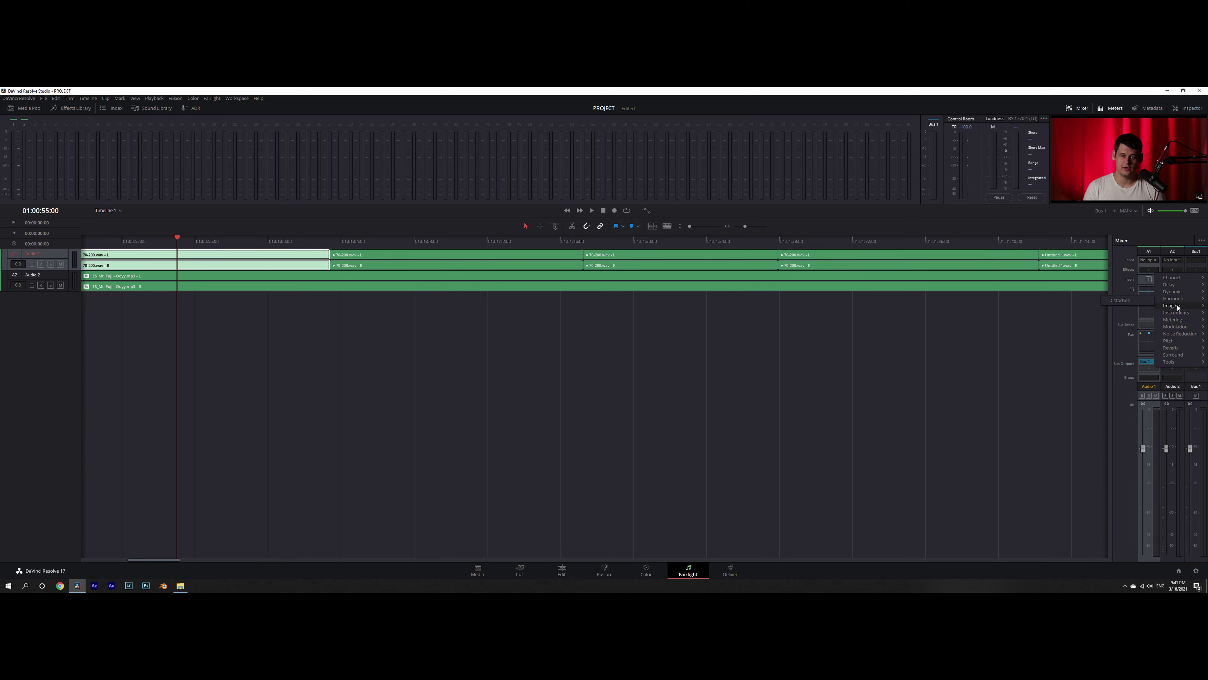
{"action": "mouse_move", "coordinate": [1175, 334]}
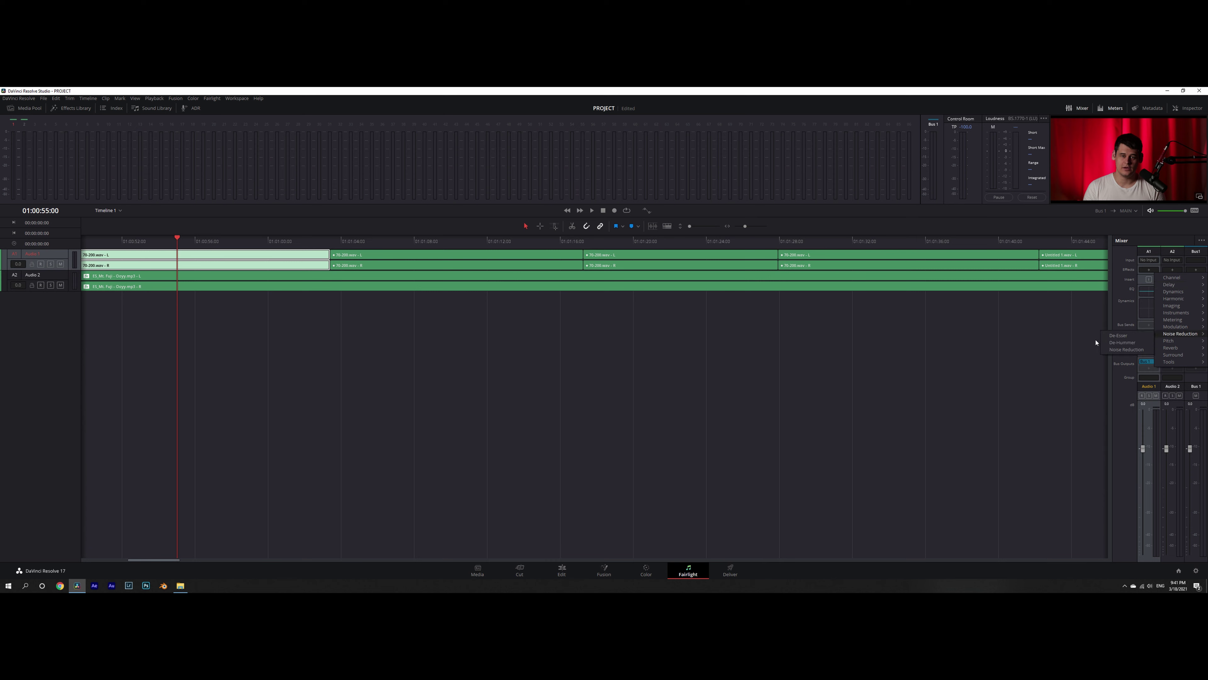
{"action": "left_click", "coordinate": [1095, 343]}
{"action": "left_click", "coordinate": [1148, 289]}
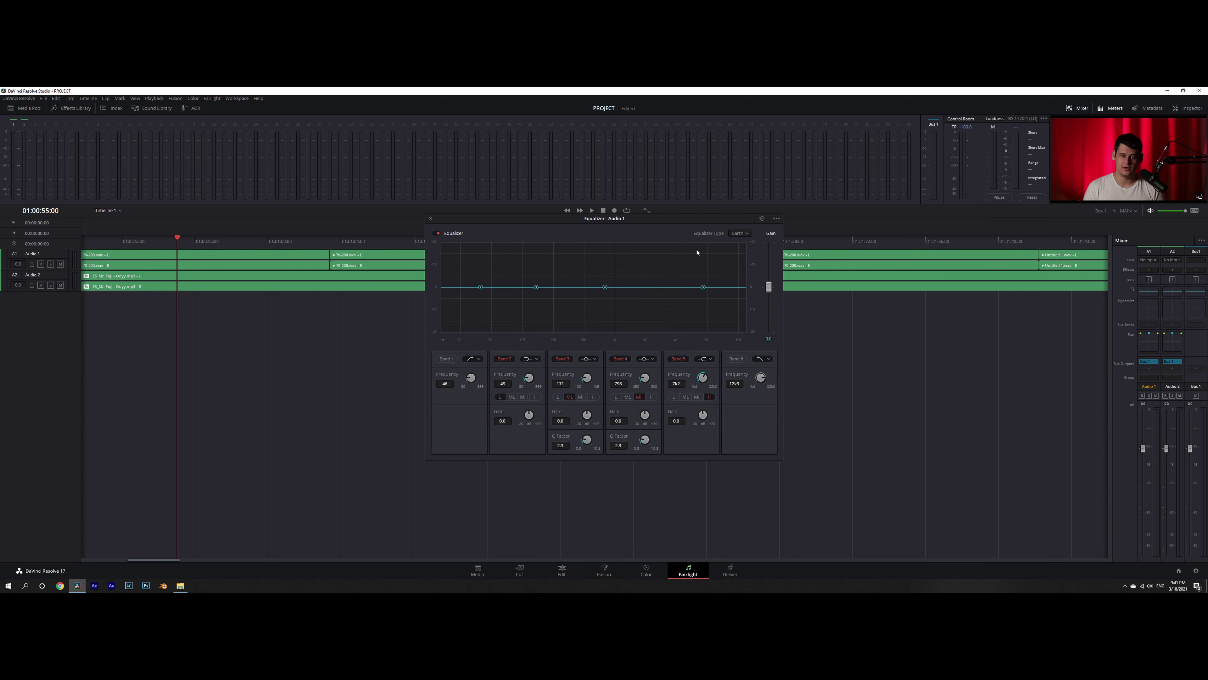
{"action": "left_click", "coordinate": [430, 221]}
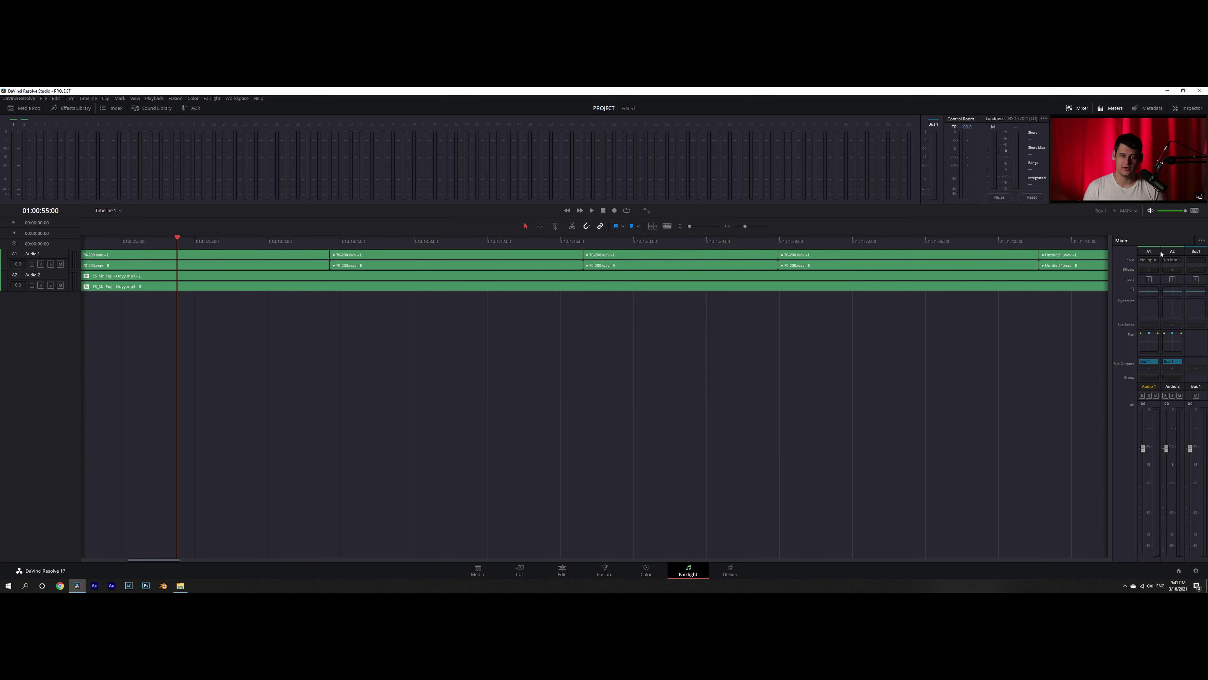
Enable the Limiter, Compressor and Gate in the Dynamics of Audio 1
{"action": "left_click", "coordinate": [1149, 308]}
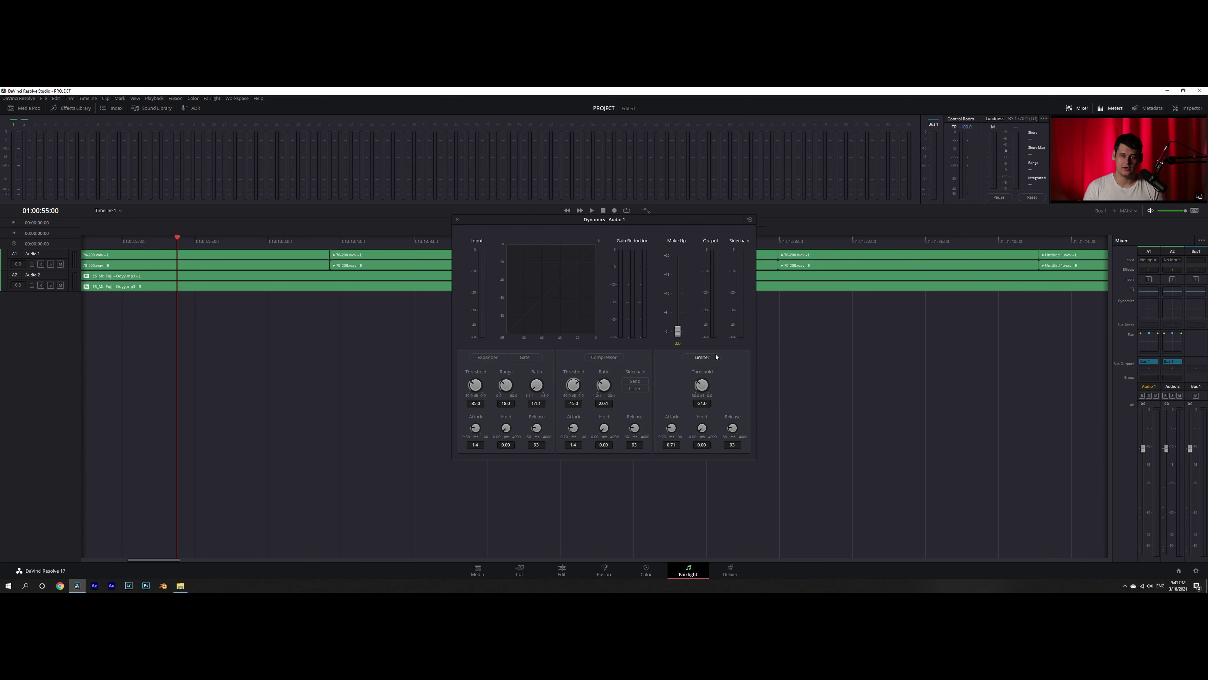
{"action": "left_click", "coordinate": [701, 357]}
{"action": "left_click", "coordinate": [603, 356]}
{"action": "left_click", "coordinate": [527, 358]}
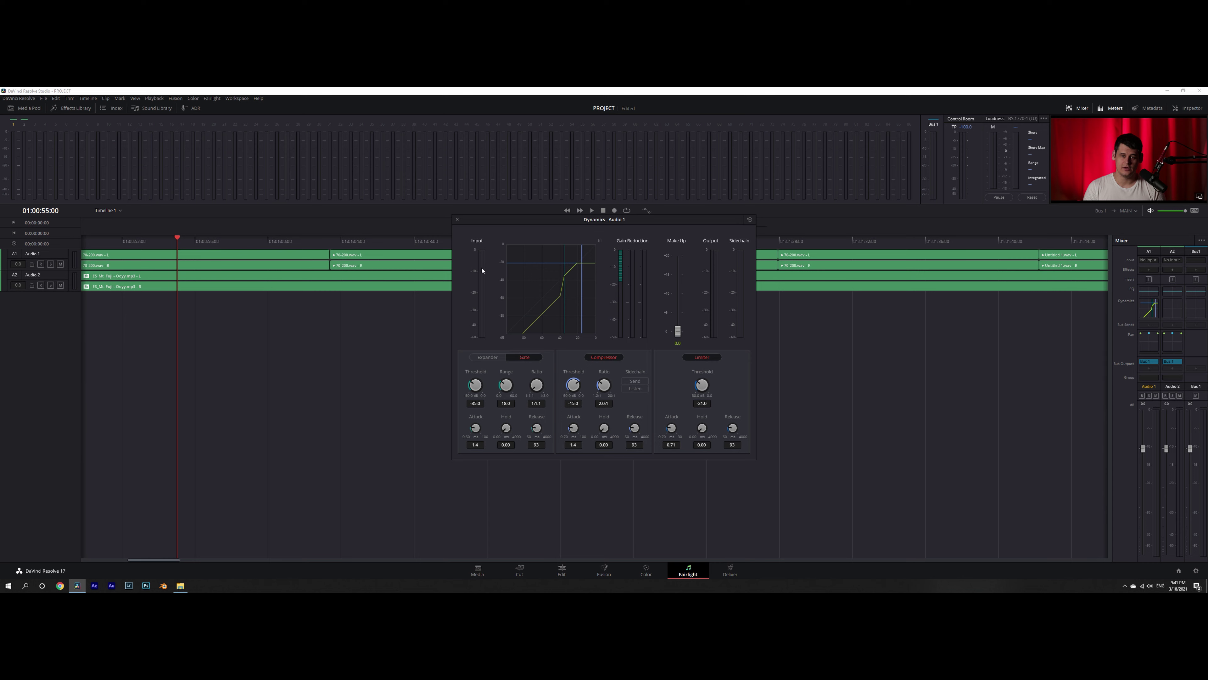
{"action": "left_click", "coordinate": [455, 219]}
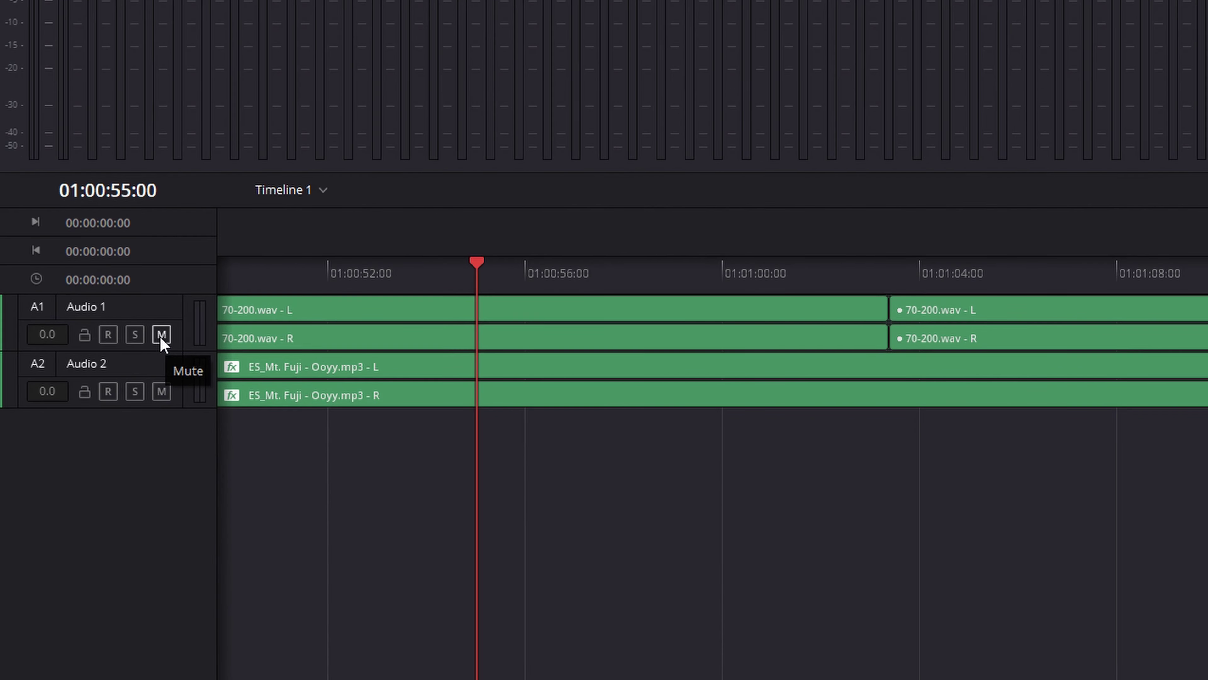
Mute and unmute the Audio 1 track, and turn its solo on and off
{"action": "left_click", "coordinate": [59, 264]}
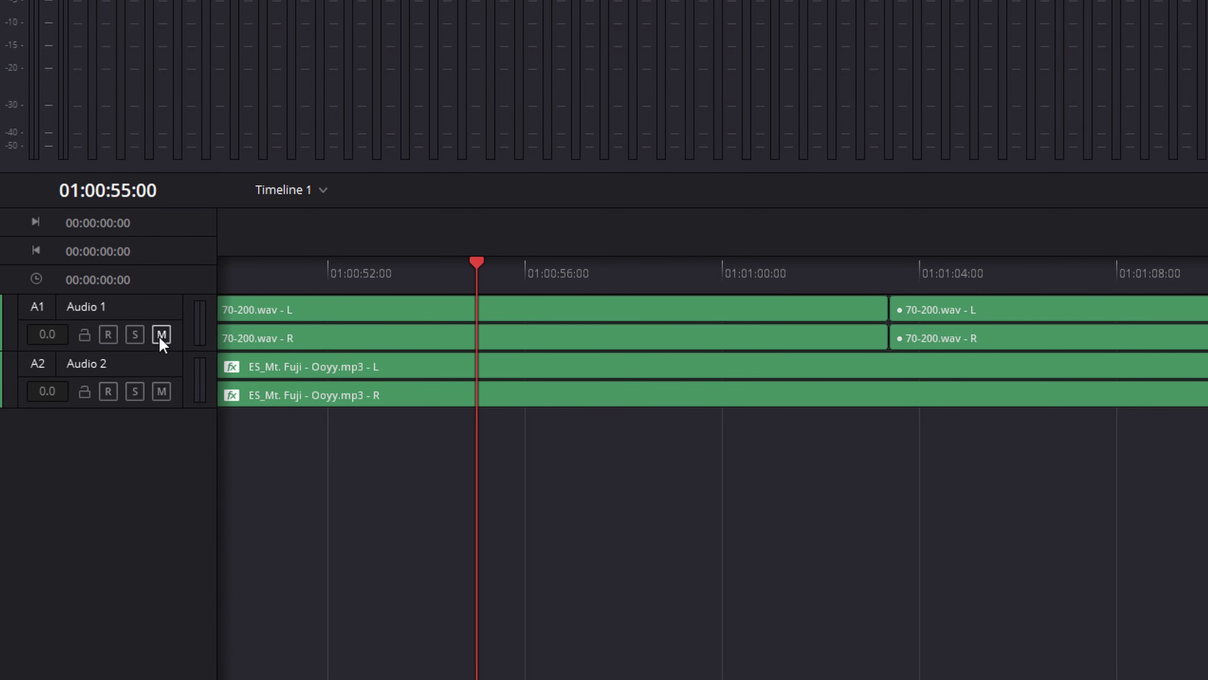
{"action": "left_click", "coordinate": [160, 337]}
{"action": "left_click", "coordinate": [135, 335]}
{"action": "left_click", "coordinate": [135, 335]}
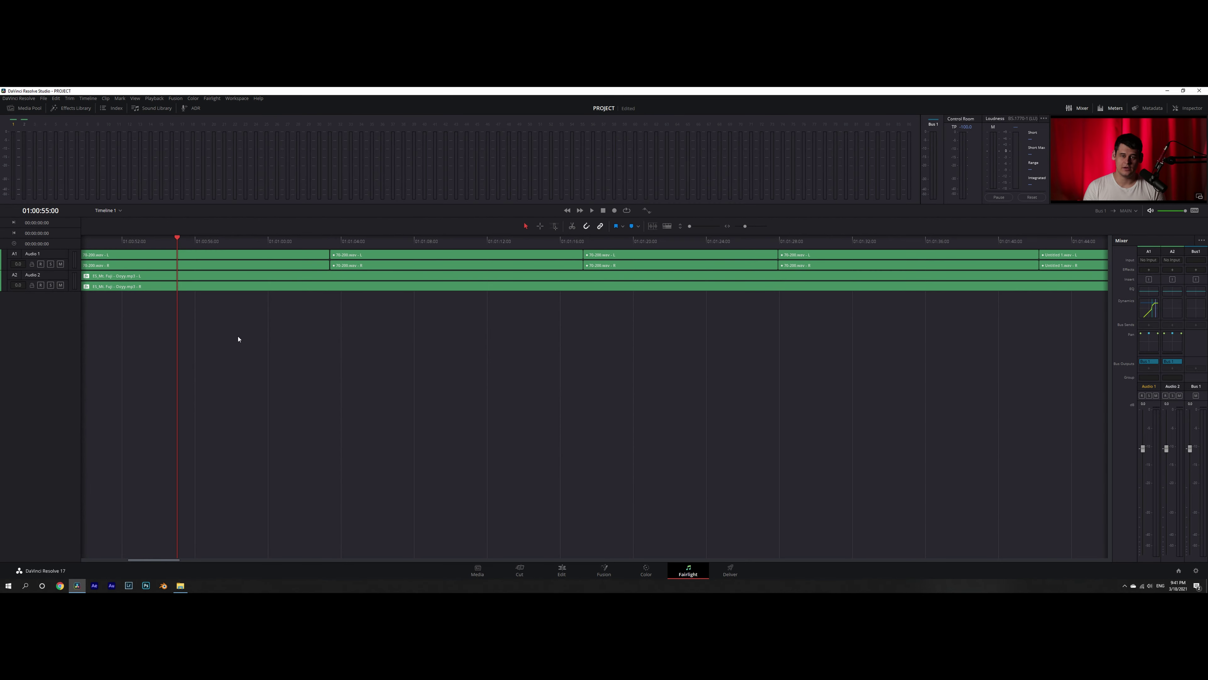
Look through the List, Record and Setup views of ADR and close it
{"action": "left_click", "coordinate": [193, 108]}
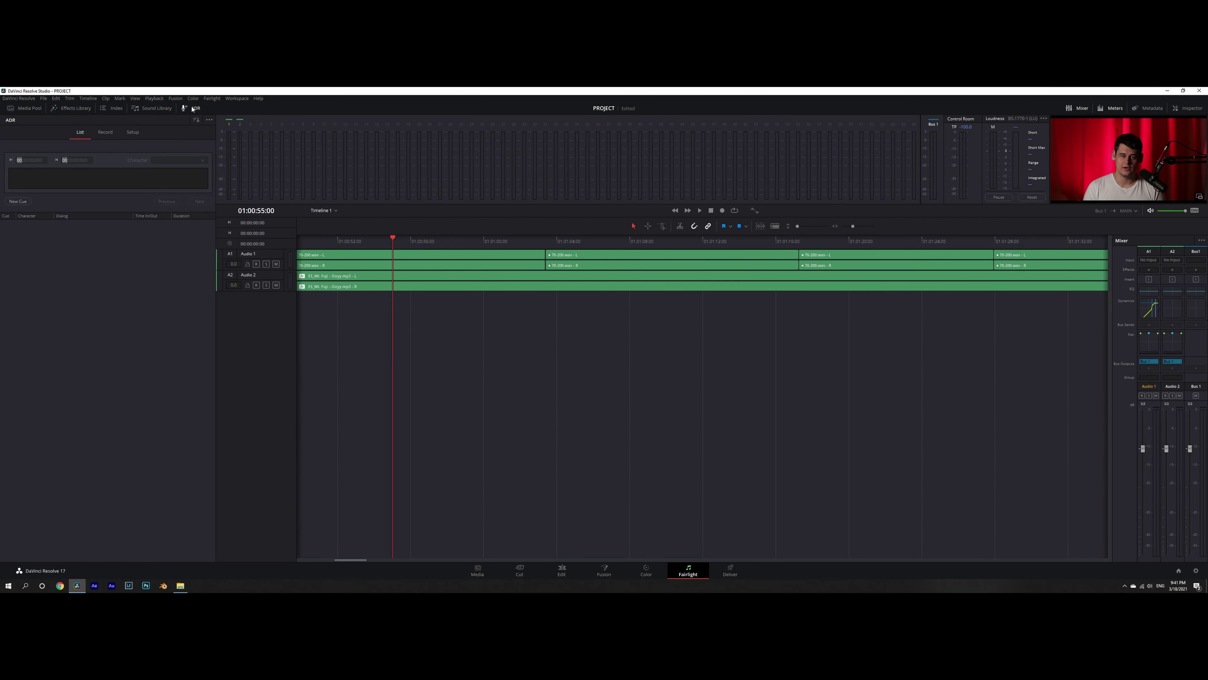
{"action": "left_click", "coordinate": [101, 134]}
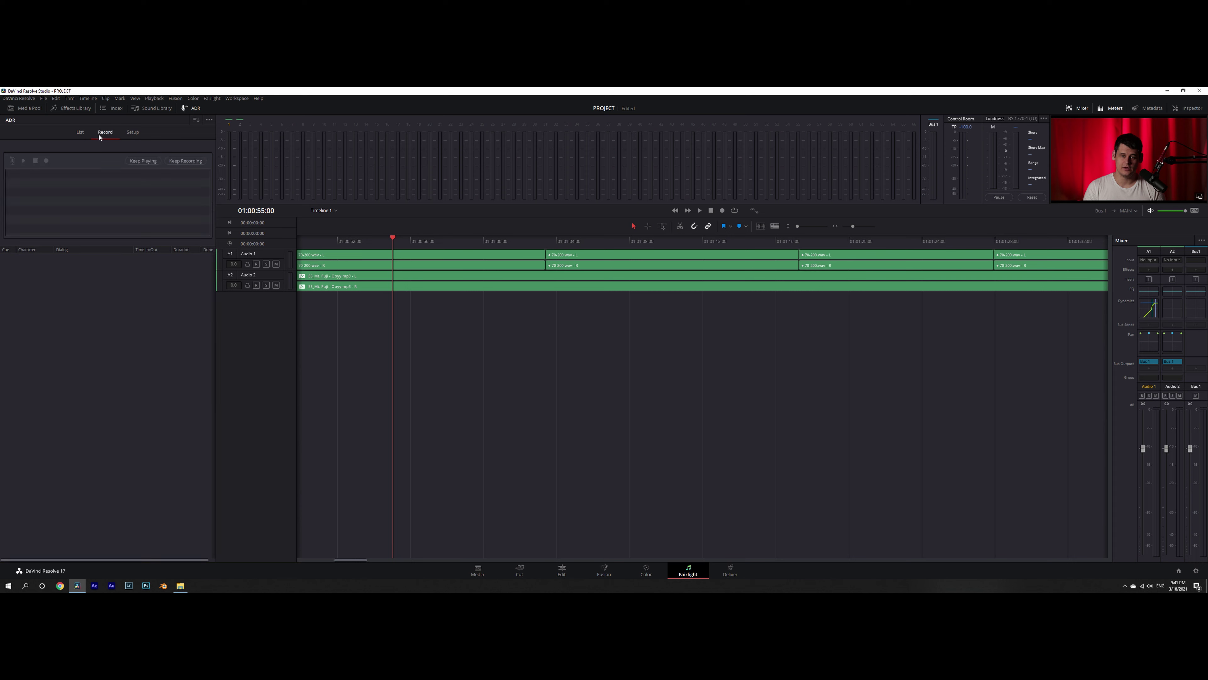
{"action": "left_click", "coordinate": [128, 135]}
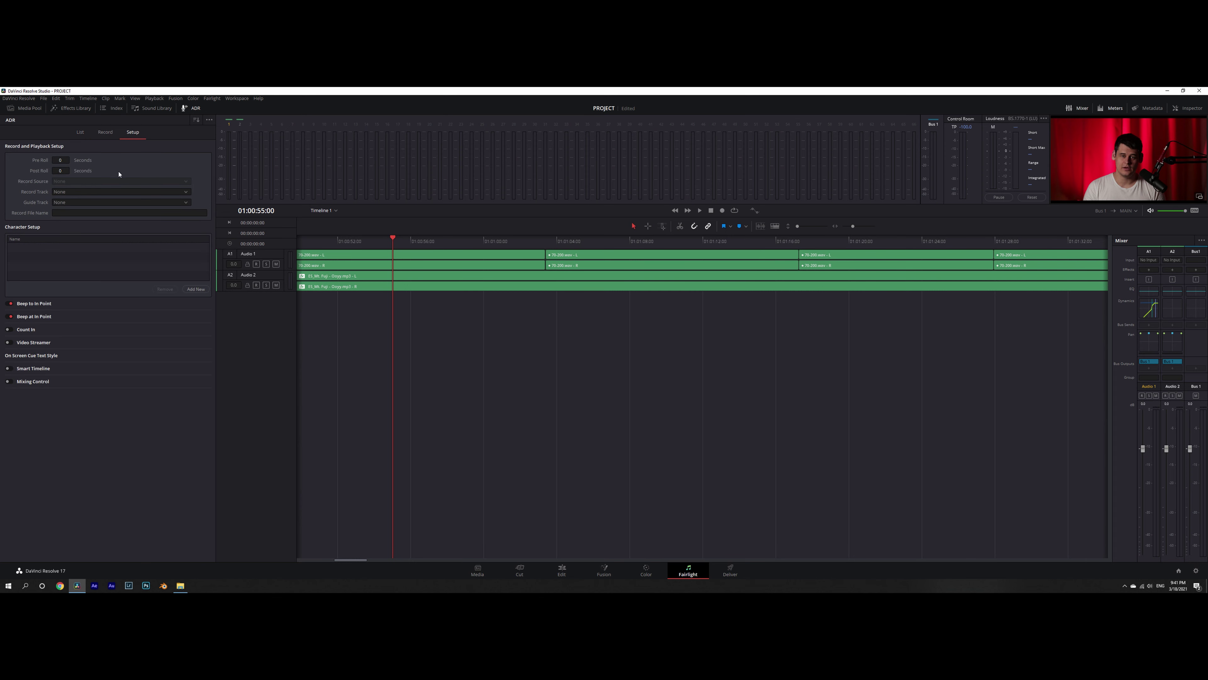
{"action": "left_click", "coordinate": [191, 109]}
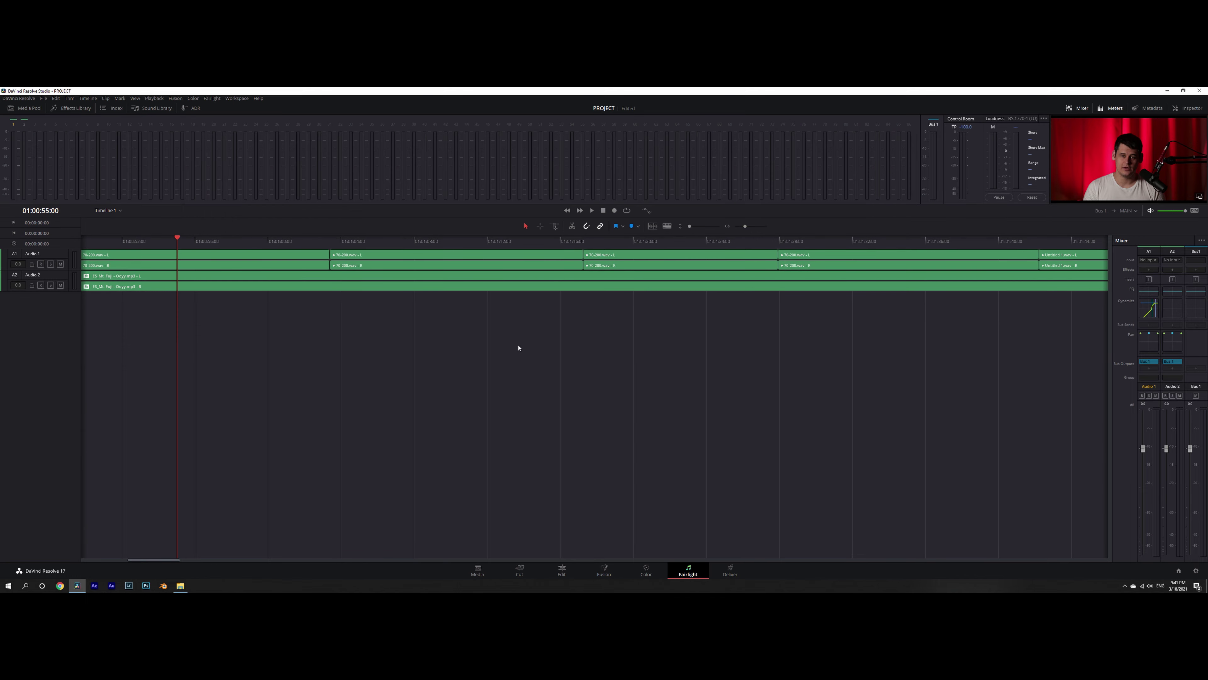
Open the Deliver page, check the YouTube and Vimeo 1080p render presets, and return to the Custom preset
{"action": "left_click", "coordinate": [731, 570]}
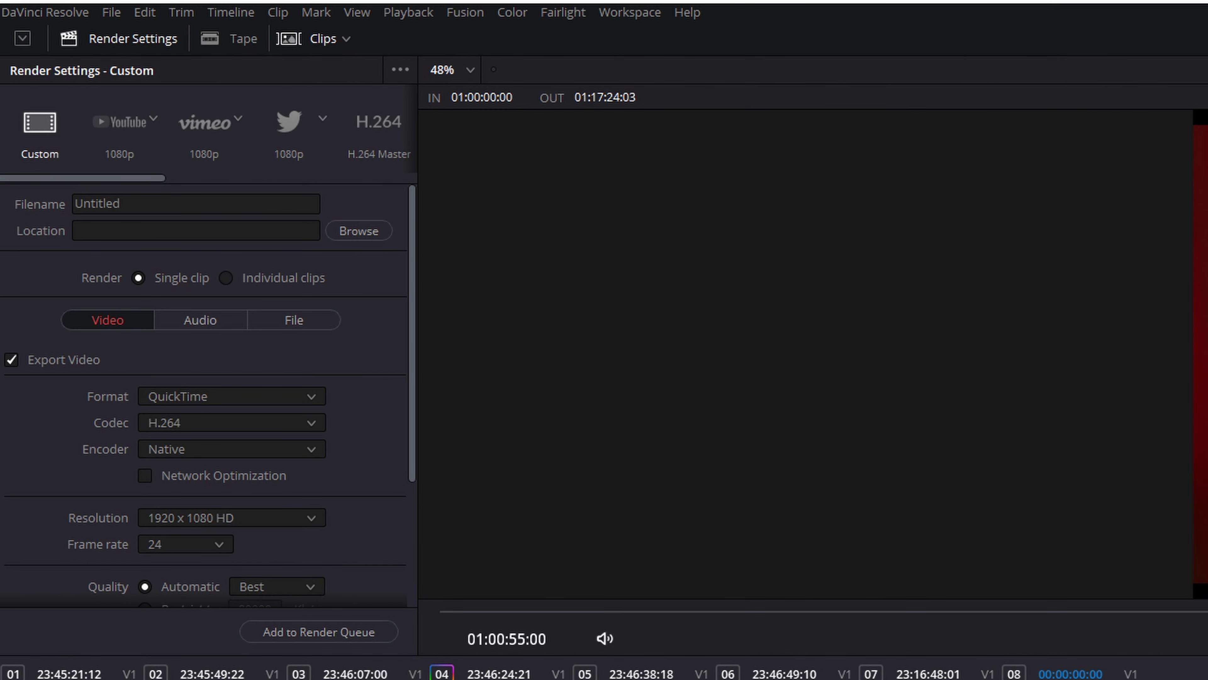
{"action": "left_click", "coordinate": [129, 146]}
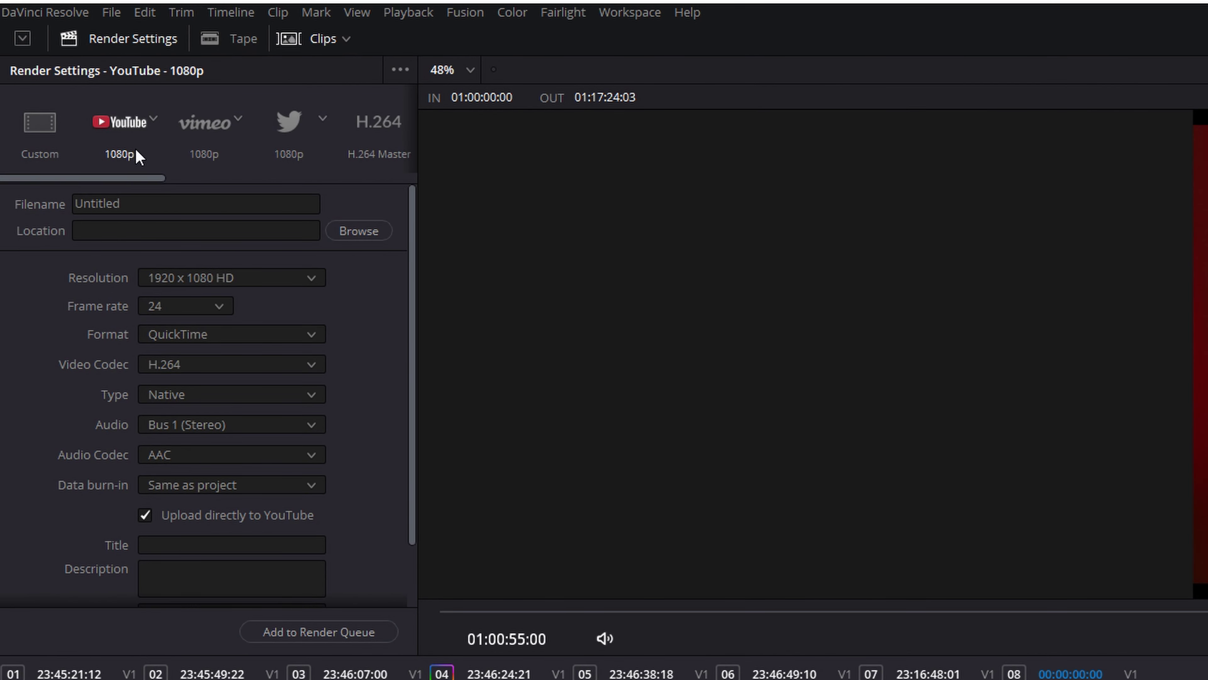
{"action": "left_click", "coordinate": [207, 150]}
{"action": "left_click", "coordinate": [43, 155]}
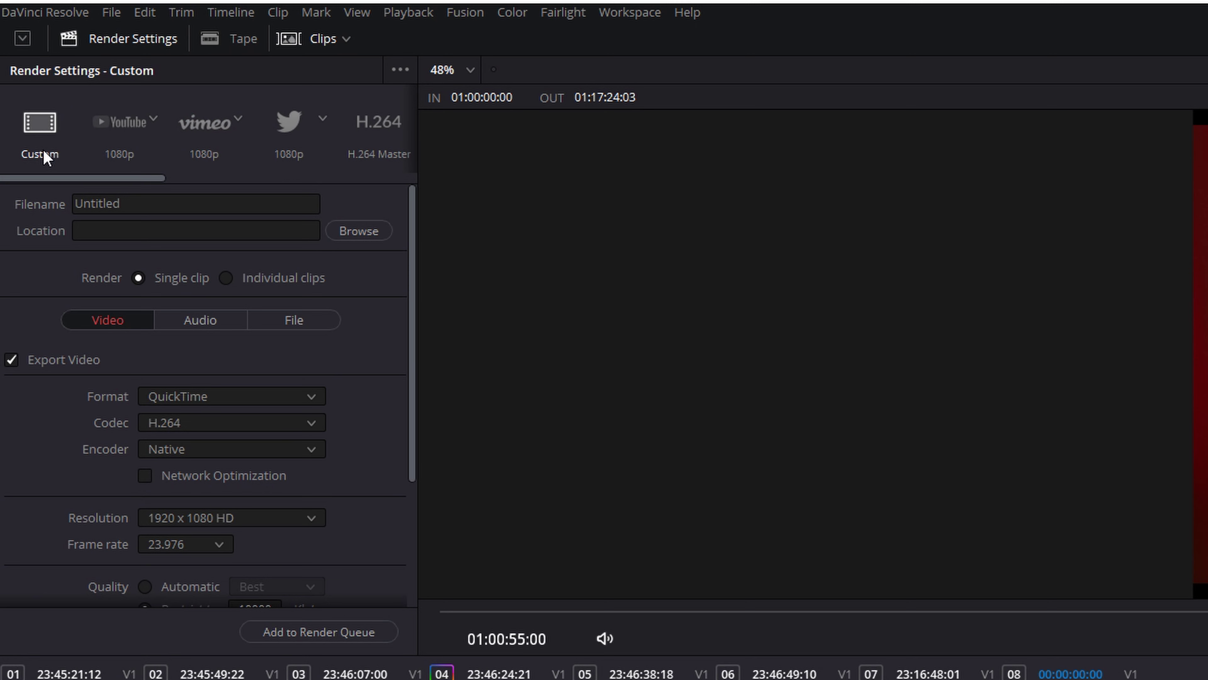
Name the render file project and set its destination to the Desktop
{"action": "left_click", "coordinate": [143, 211]}
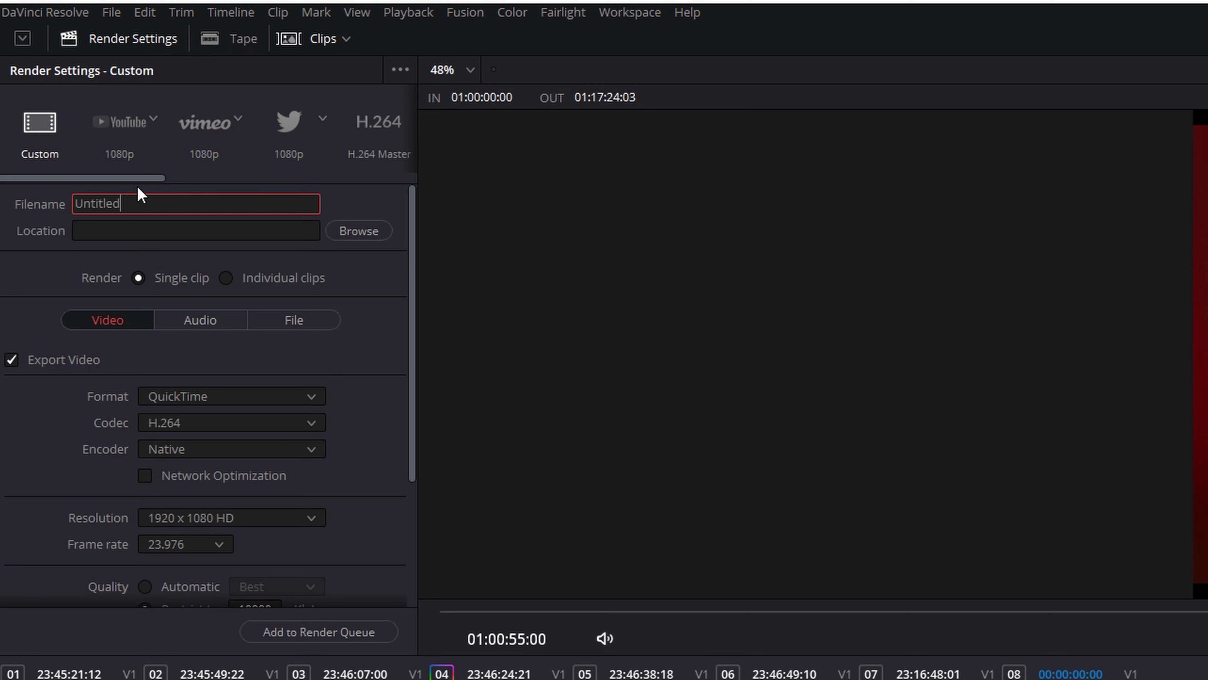
{"action": "double_click", "coordinate": [153, 205]}
{"action": "type", "text": "project"}
{"action": "left_click", "coordinate": [359, 230]}
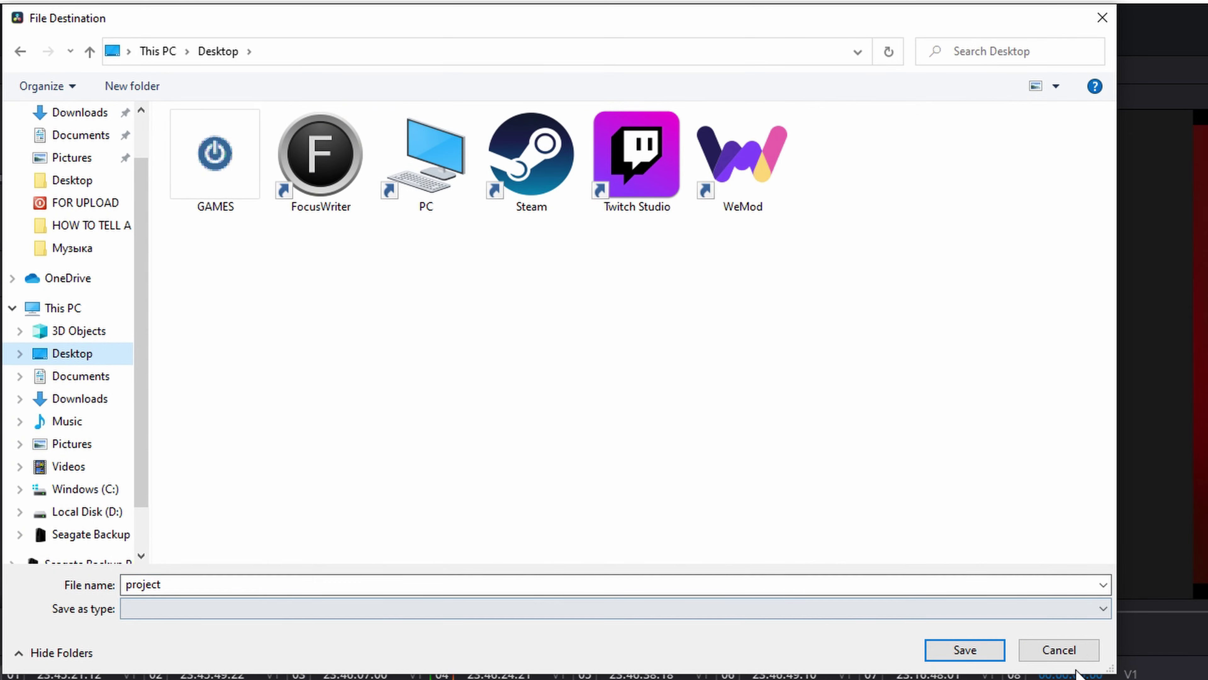
{"action": "left_click", "coordinate": [985, 651]}
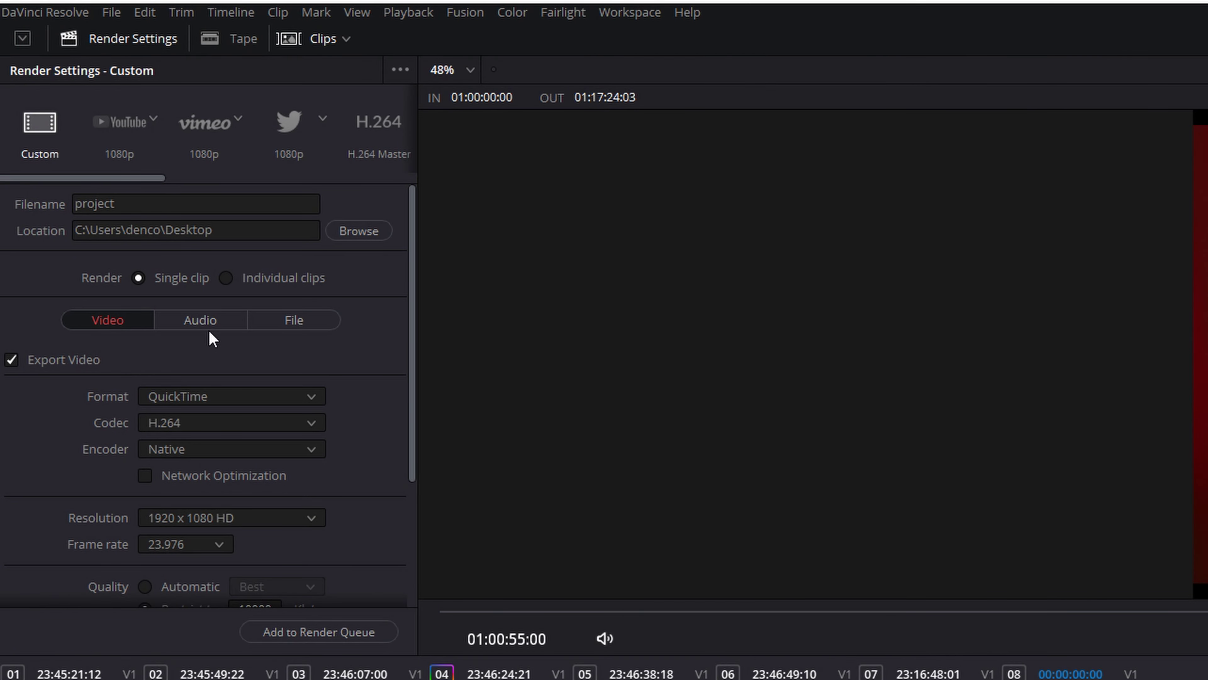
{"action": "scroll", "coordinate": [228, 376], "scroll_direction": "down", "scroll_amount": 1}
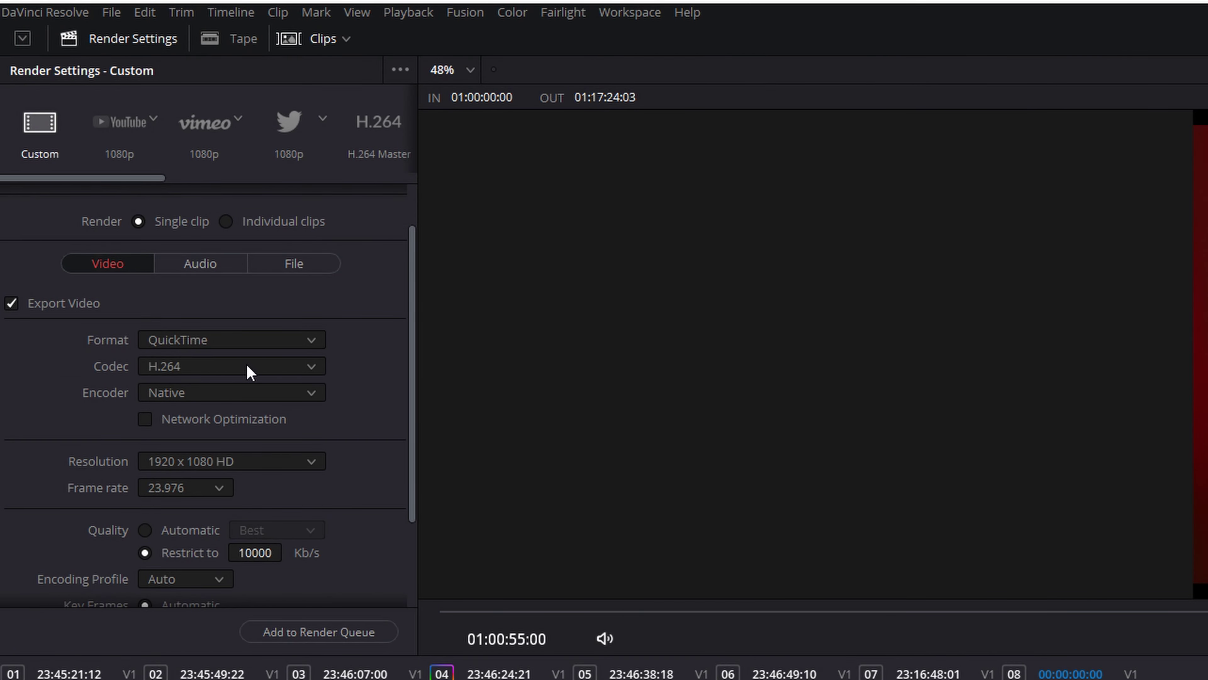
Set the export video codec to H.265, keeping the QuickTime format
{"action": "left_click", "coordinate": [249, 368]}
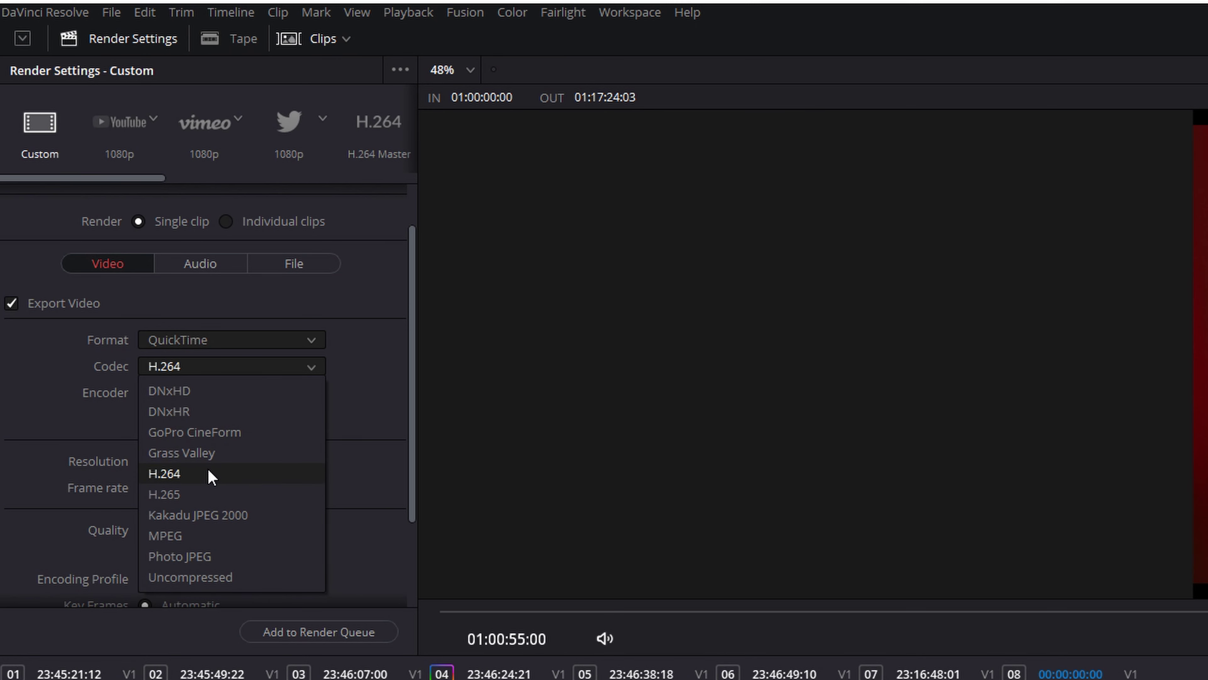
{"action": "left_click", "coordinate": [204, 495]}
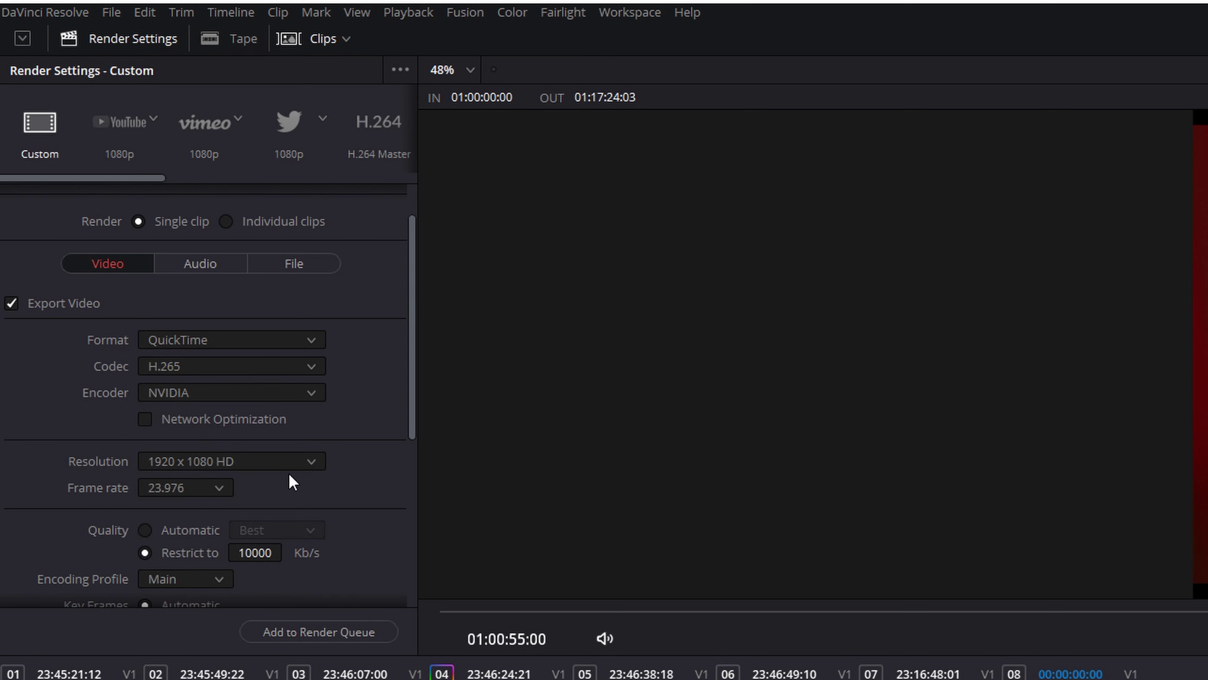
{"action": "left_click", "coordinate": [247, 366]}
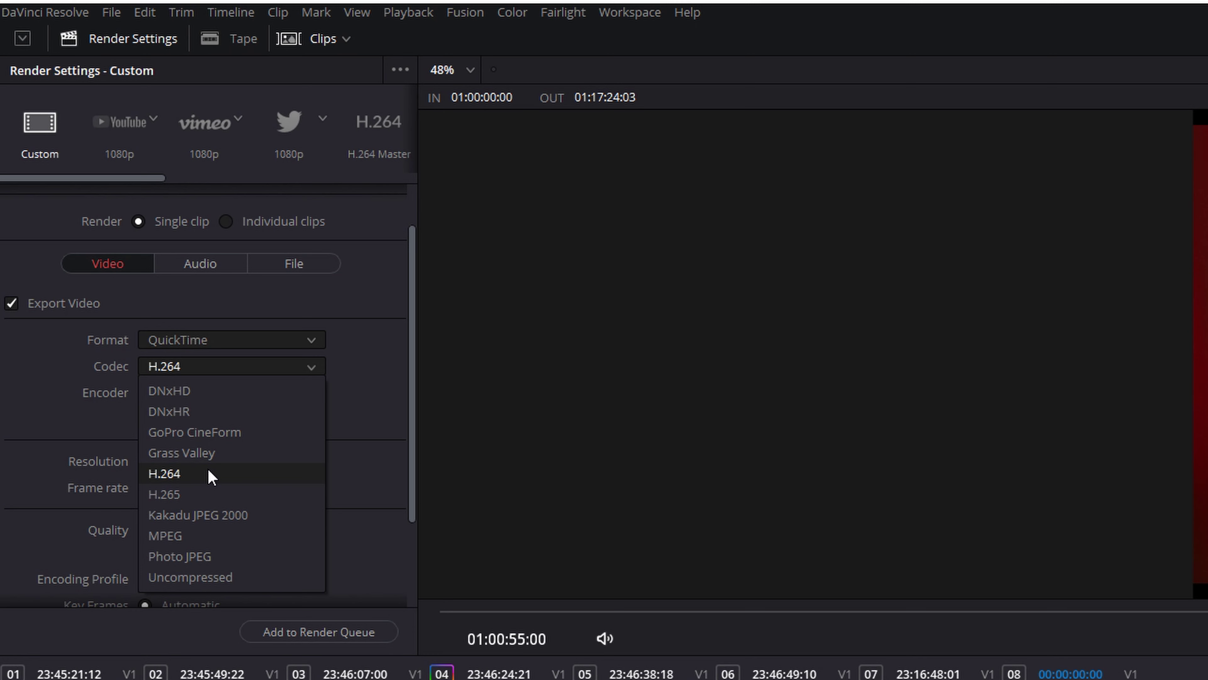
{"action": "left_click", "coordinate": [229, 494]}
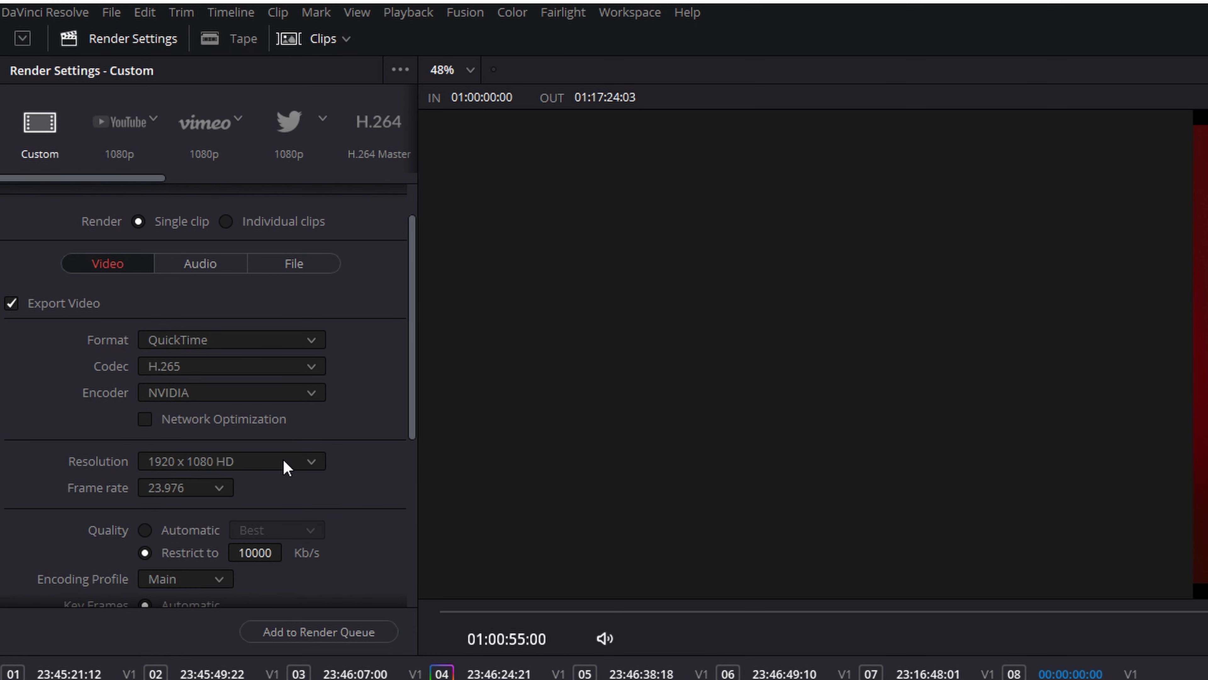
Set the render resolution to 3840 x 2160 Ultra HD and restrict the quality to 48000 Kb/s
{"action": "left_click", "coordinate": [282, 461]}
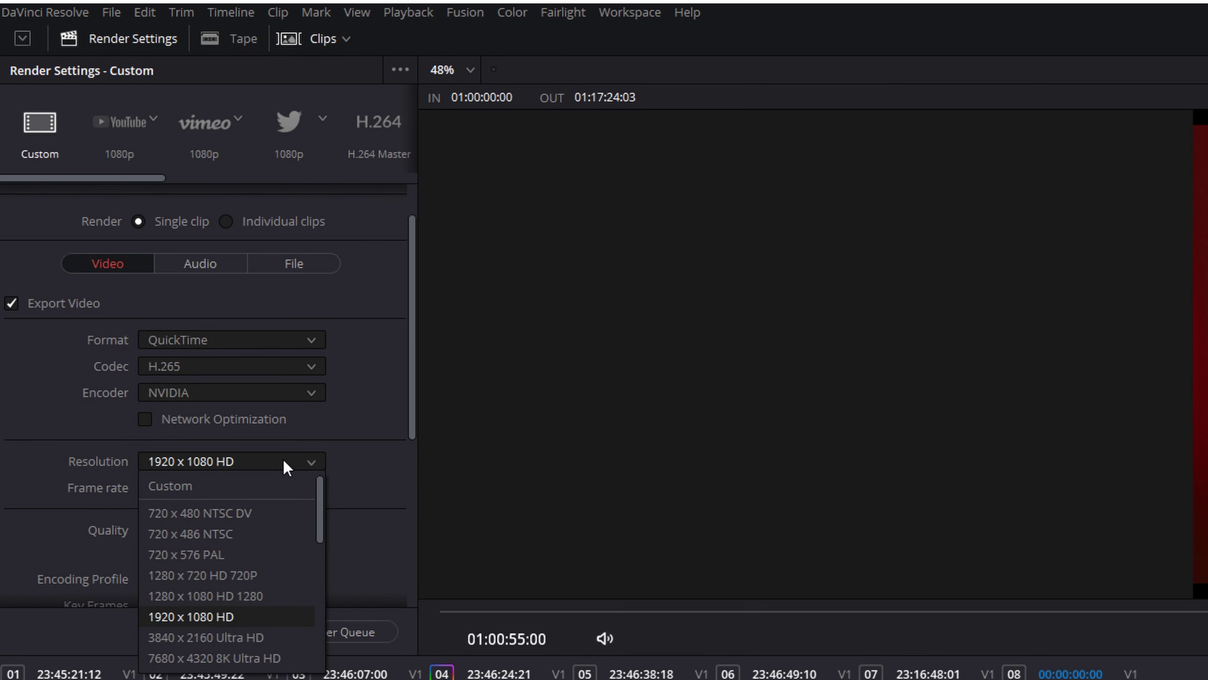
{"action": "left_click", "coordinate": [259, 635]}
{"action": "scroll", "coordinate": [274, 504], "scroll_direction": "down", "scroll_amount": 2}
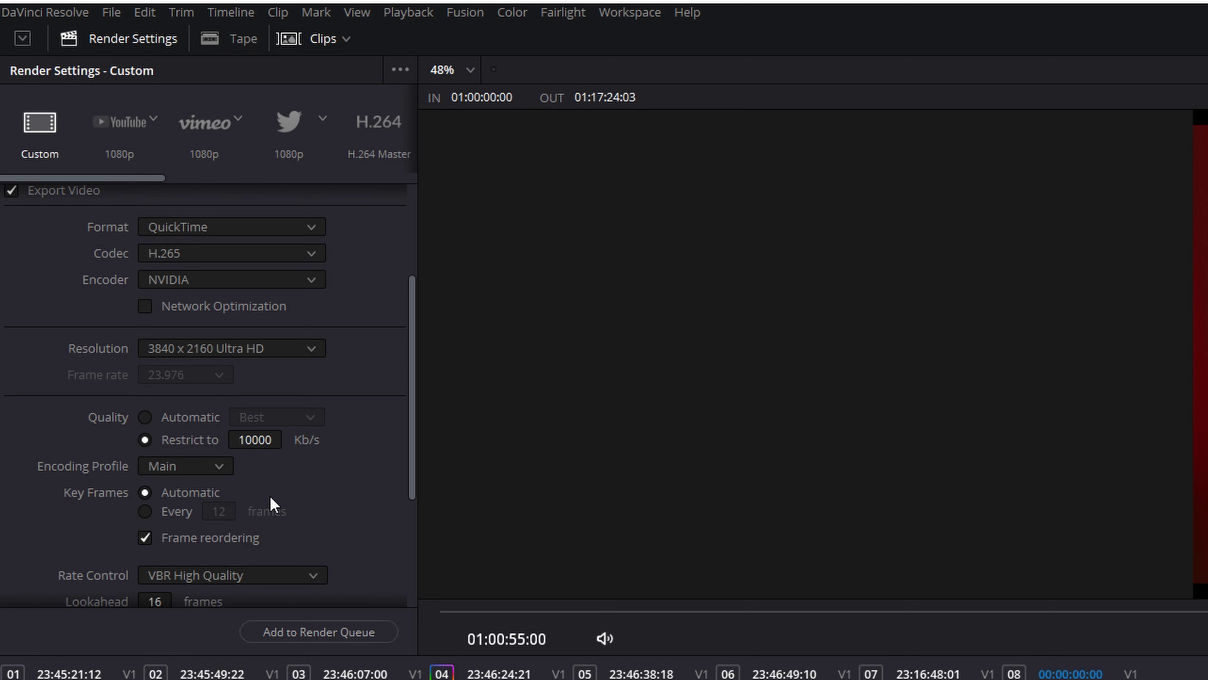
{"action": "left_click", "coordinate": [269, 445]}
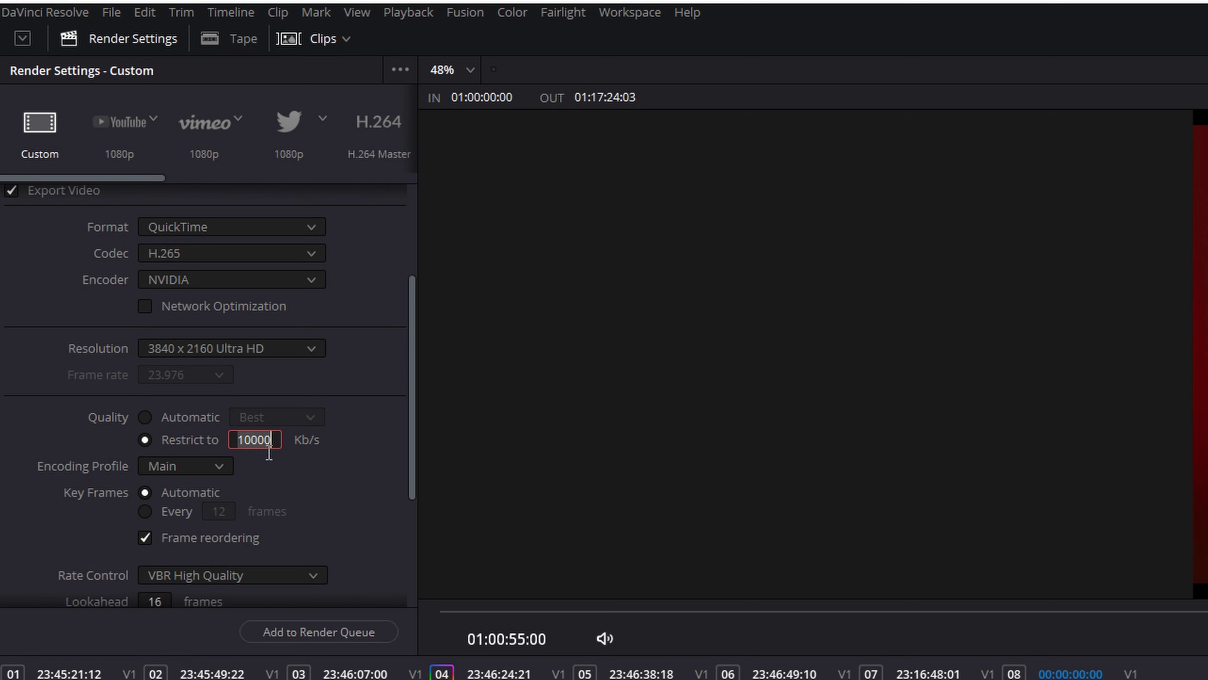
{"action": "type", "text": "48000"}
Add the project to the render queue, accepting an output resolution larger than the timeline's
{"action": "scroll", "coordinate": [337, 490], "scroll_direction": "up", "scroll_amount": 5}
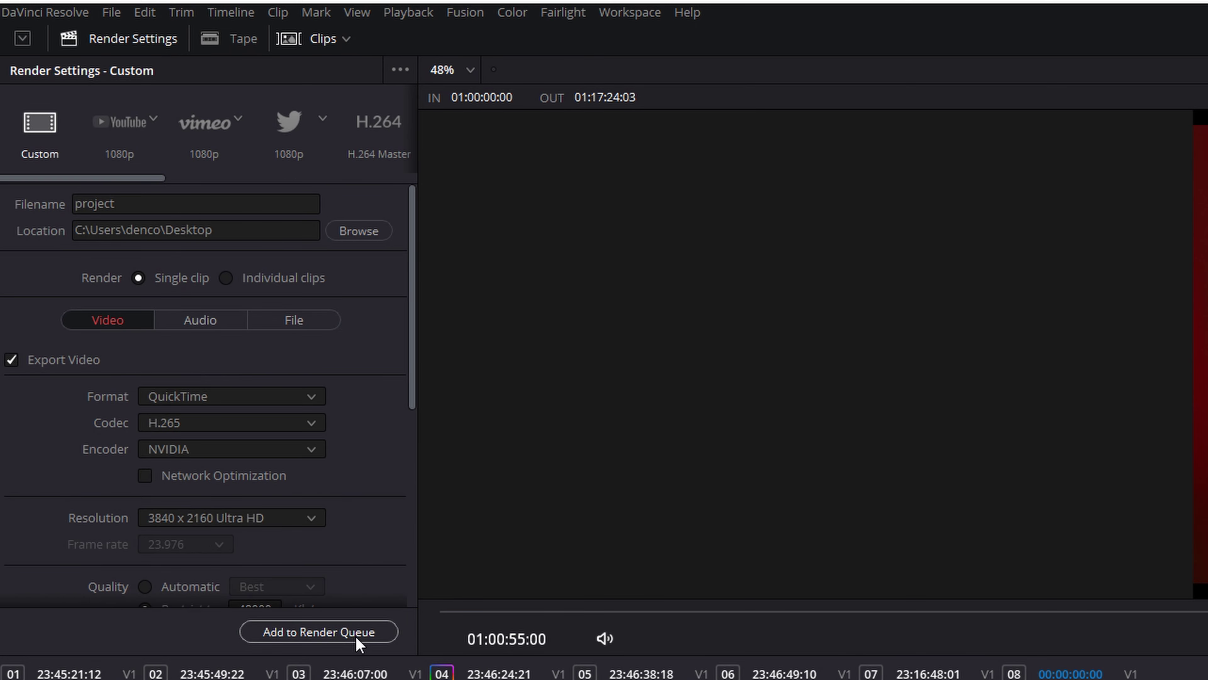
{"action": "left_click", "coordinate": [319, 632]}
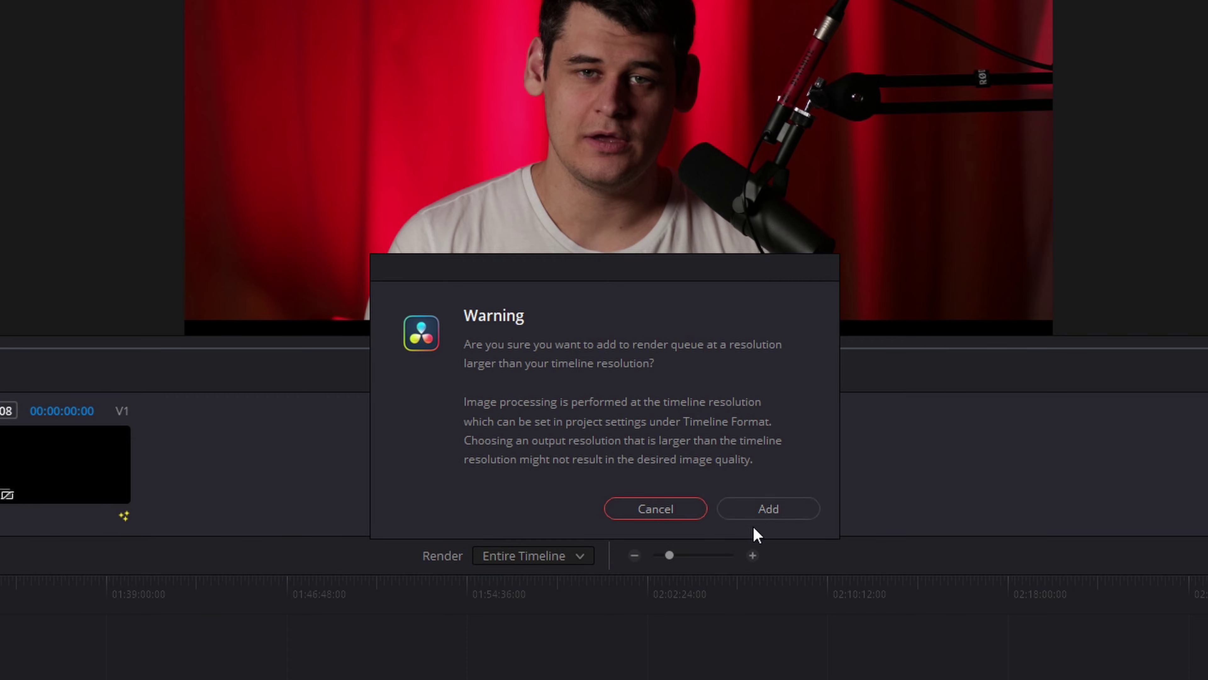
{"action": "left_click", "coordinate": [770, 506]}
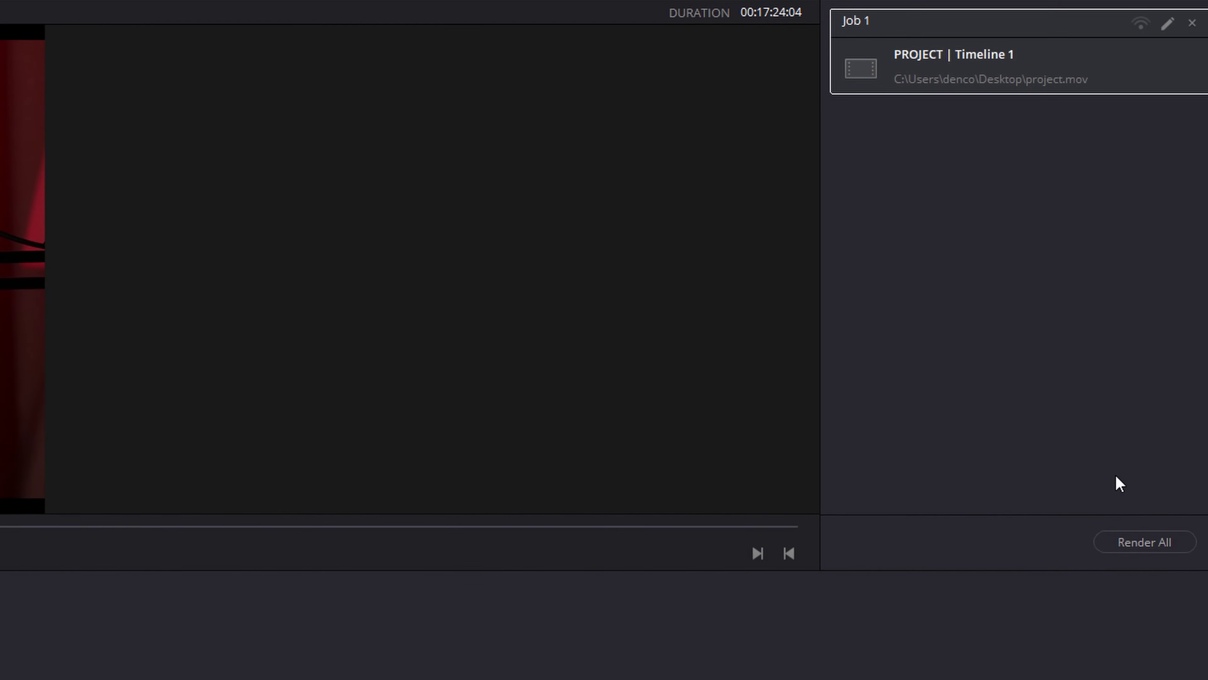